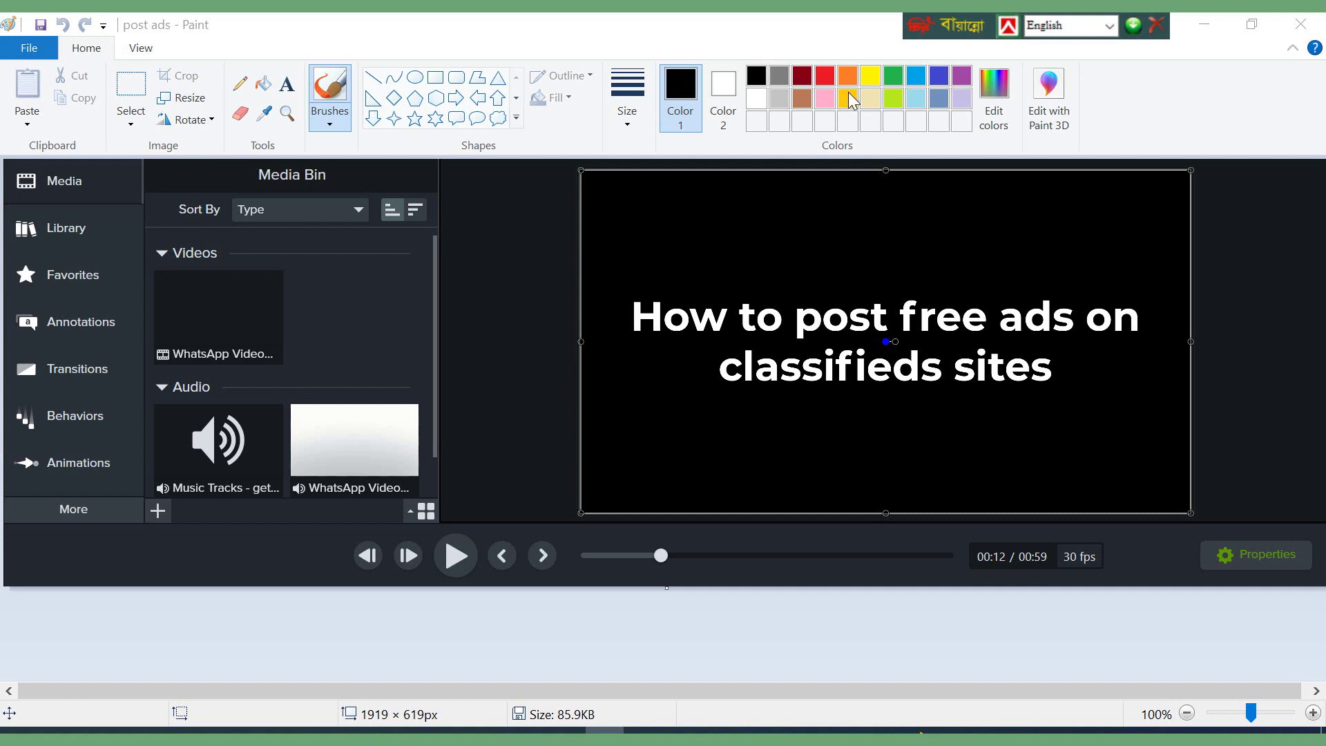
Minimize the Paint window showing the post ads screenshot
left_click(1203, 25)
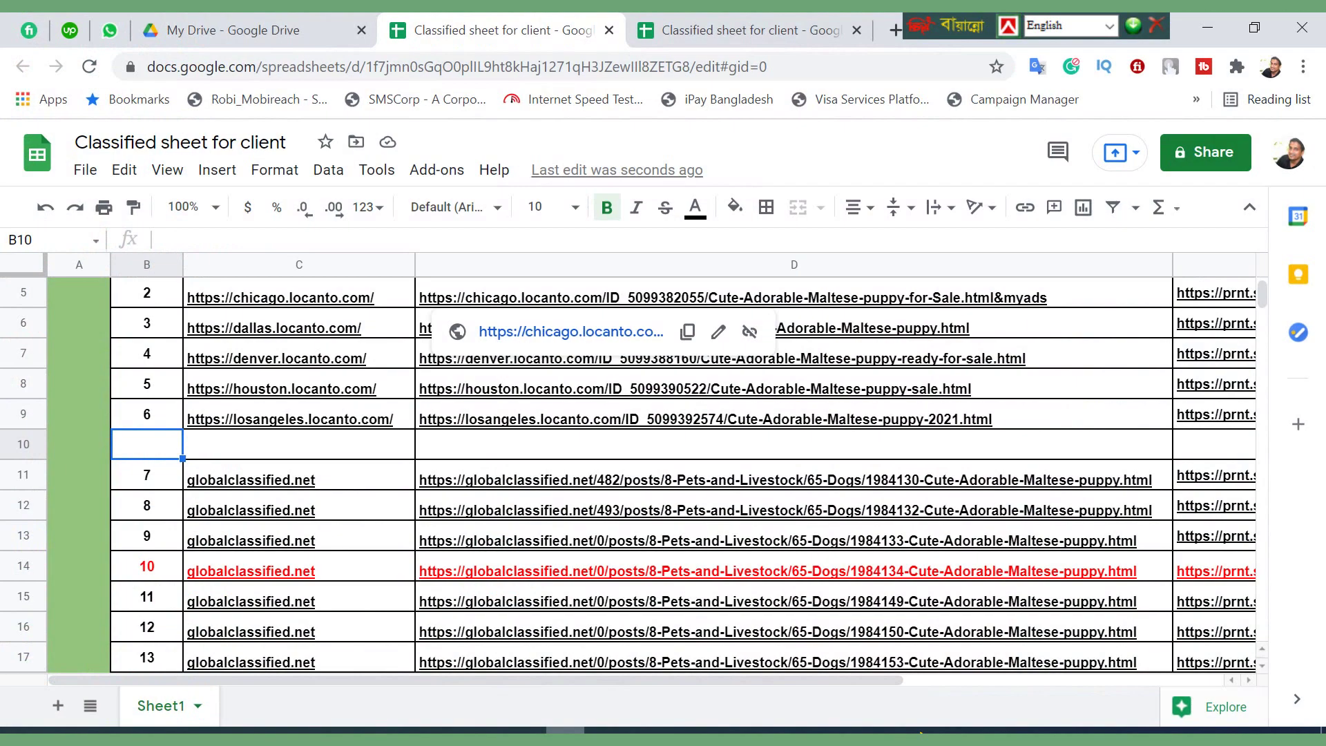
Review the logged ad links, including the globalclassified.net entry in C13, and select empty cell B10
mouse_move(337, 395)
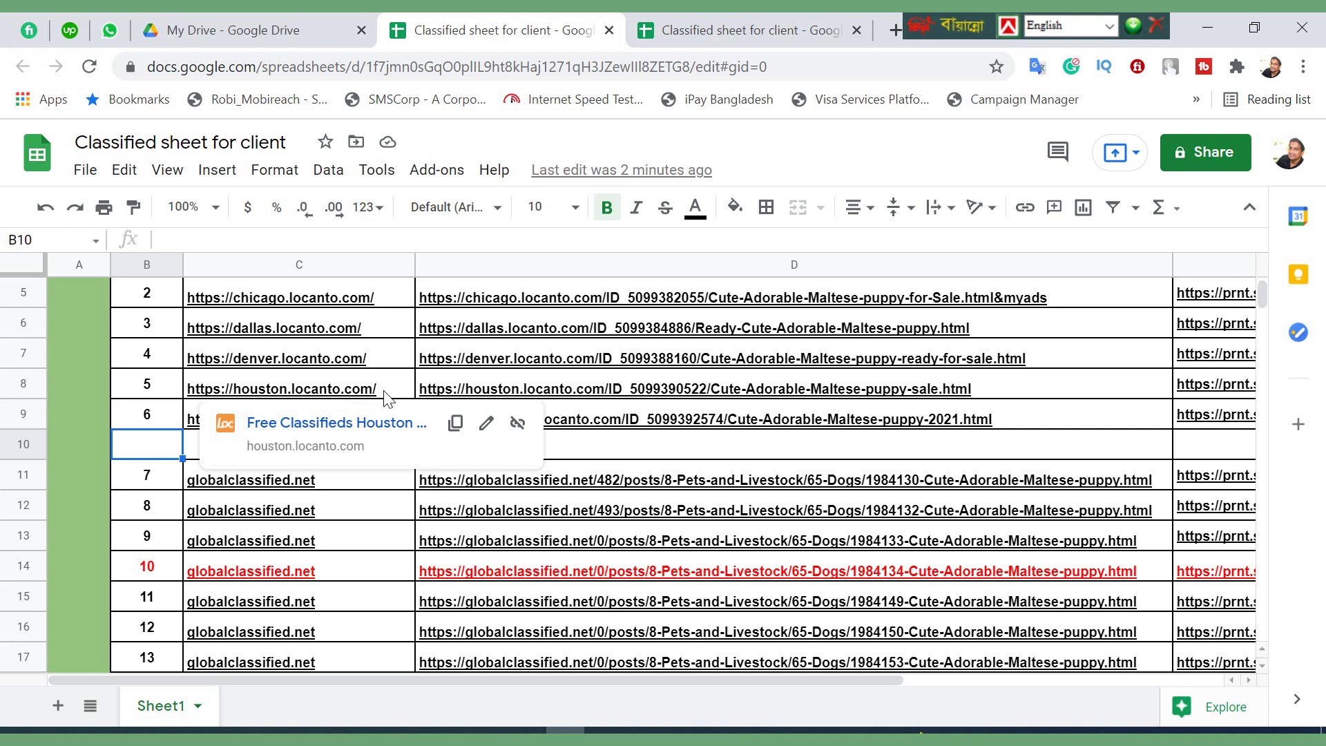
left_click(356, 542)
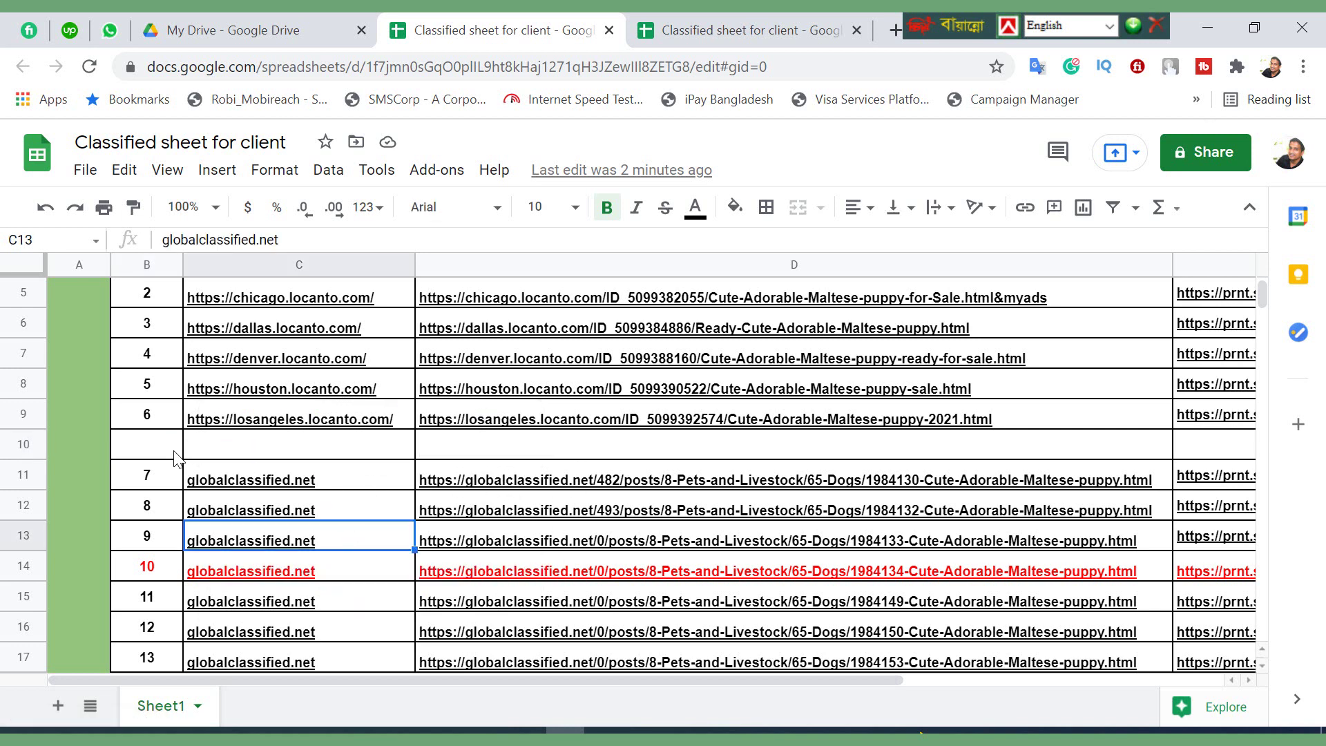
scroll(178, 462, "up", 5)
scroll(250, 473, "down", 4)
scroll(259, 476, "up", 3)
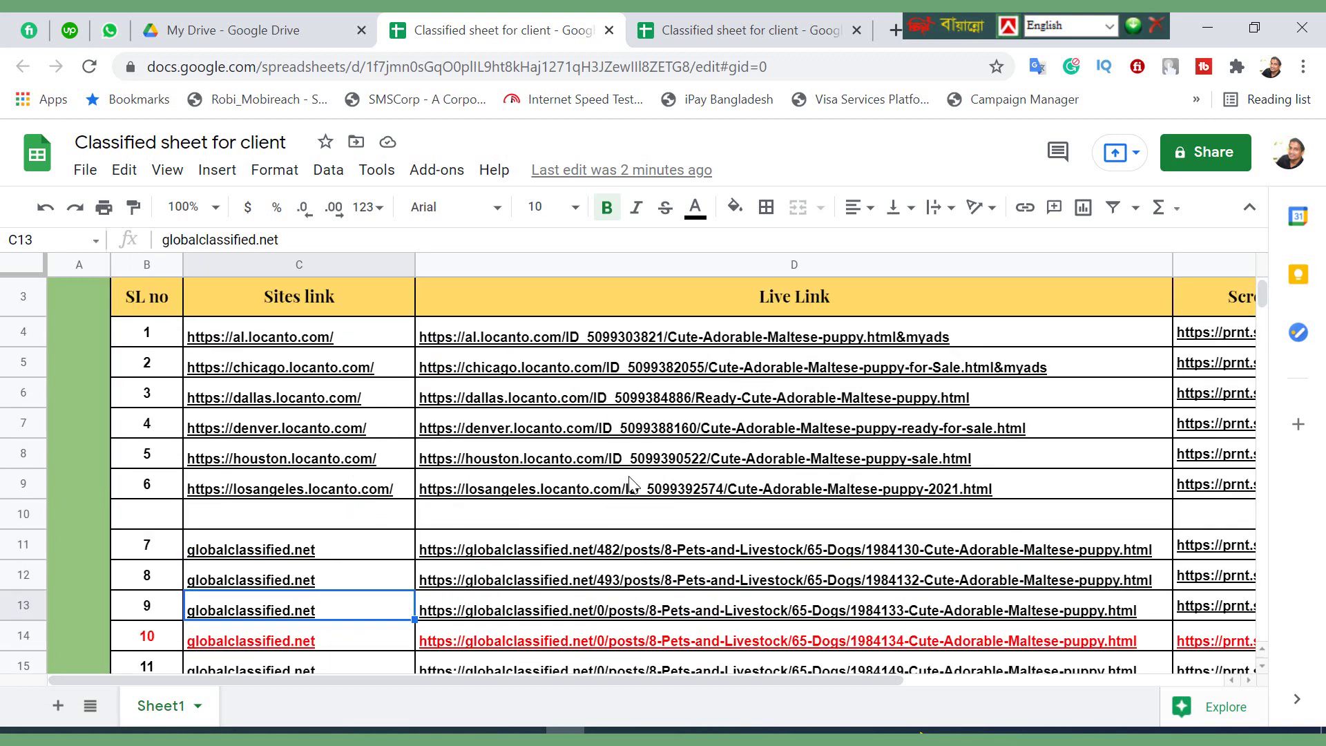
left_click(147, 527)
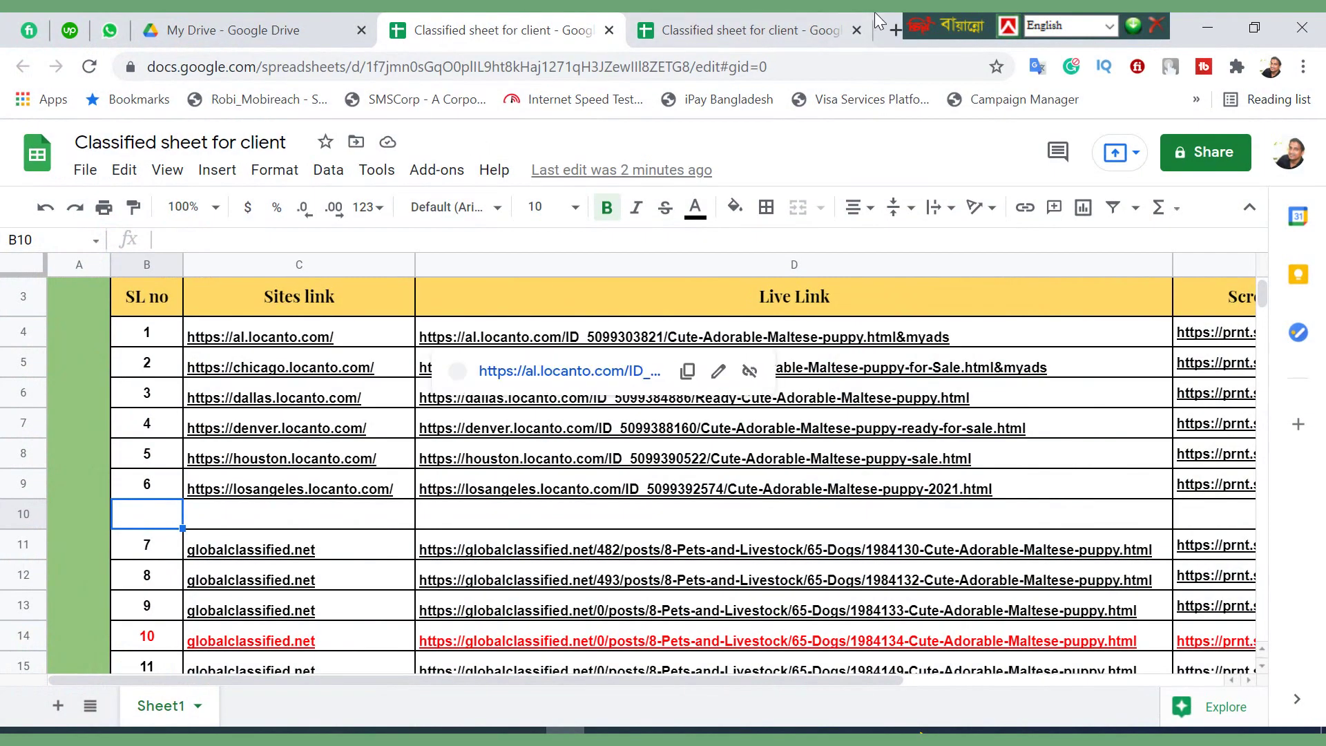
Open a new browser tab and load locanto.com
left_click(890, 29)
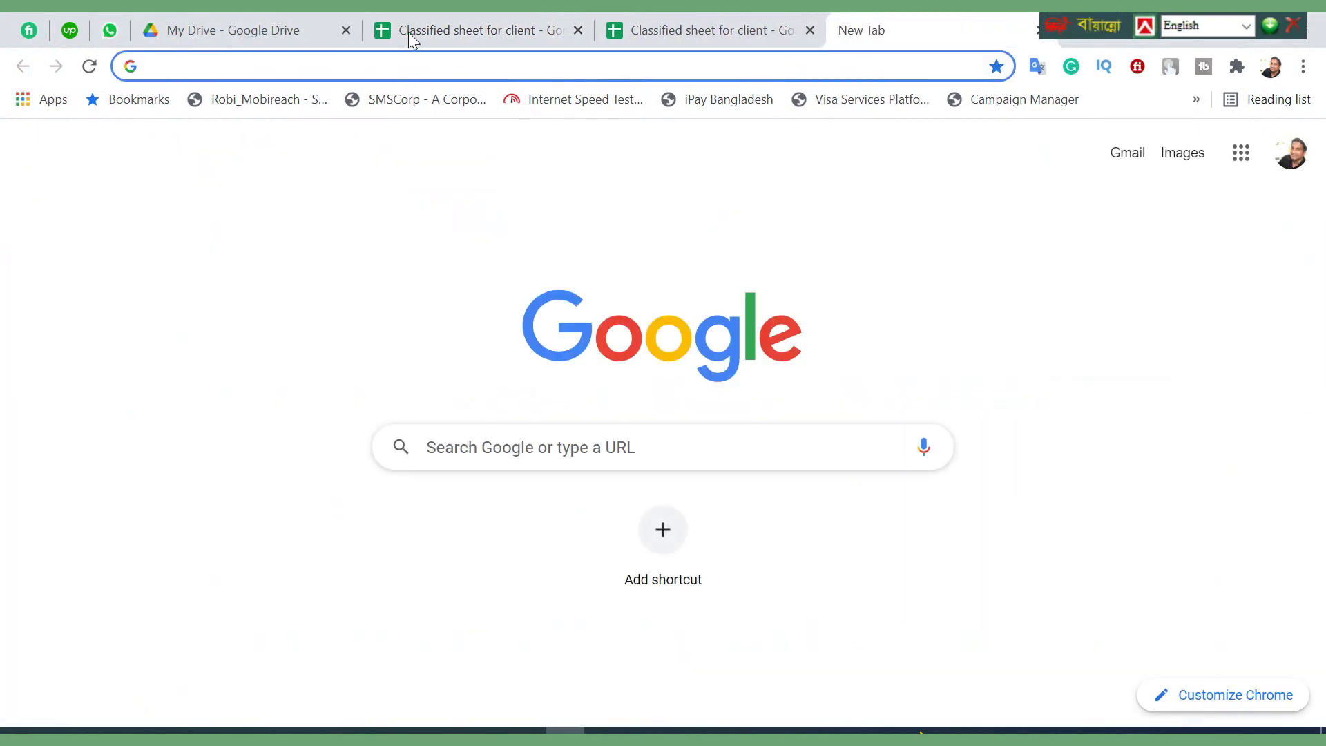
left_click(338, 200)
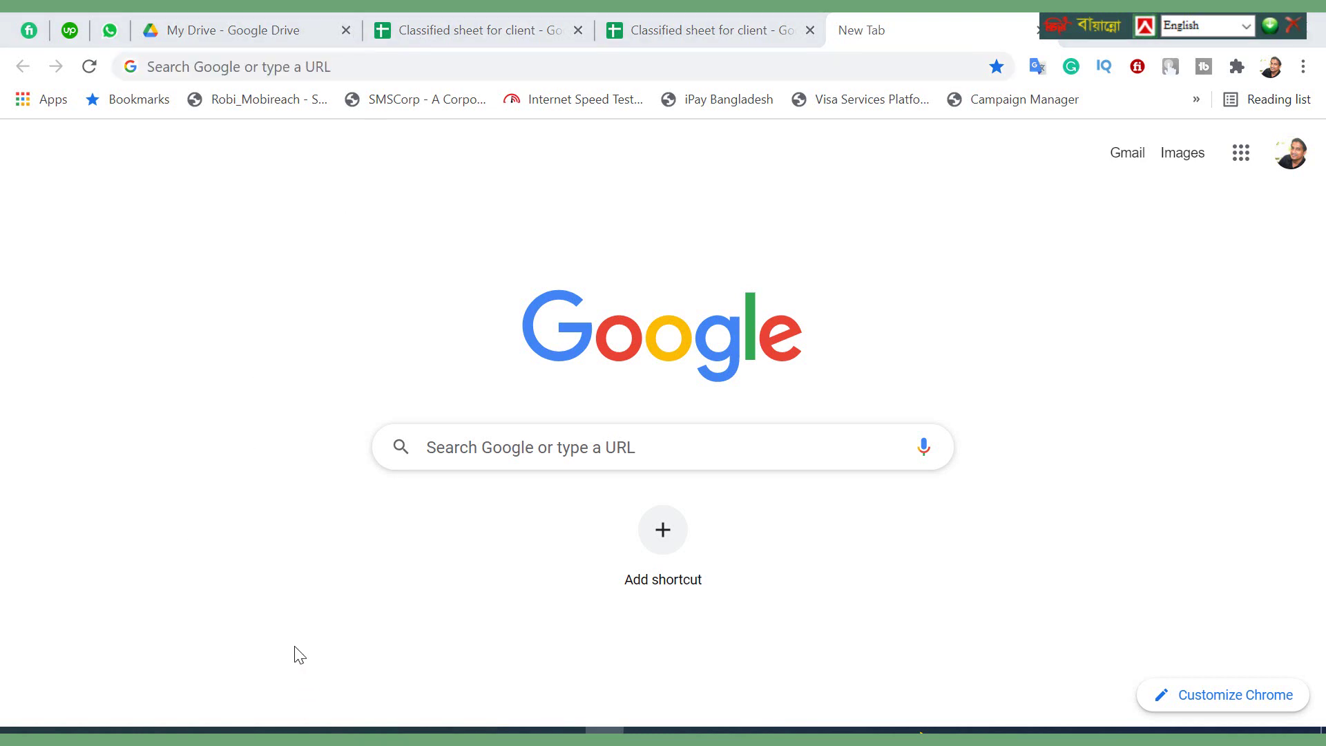
left_click(181, 68)
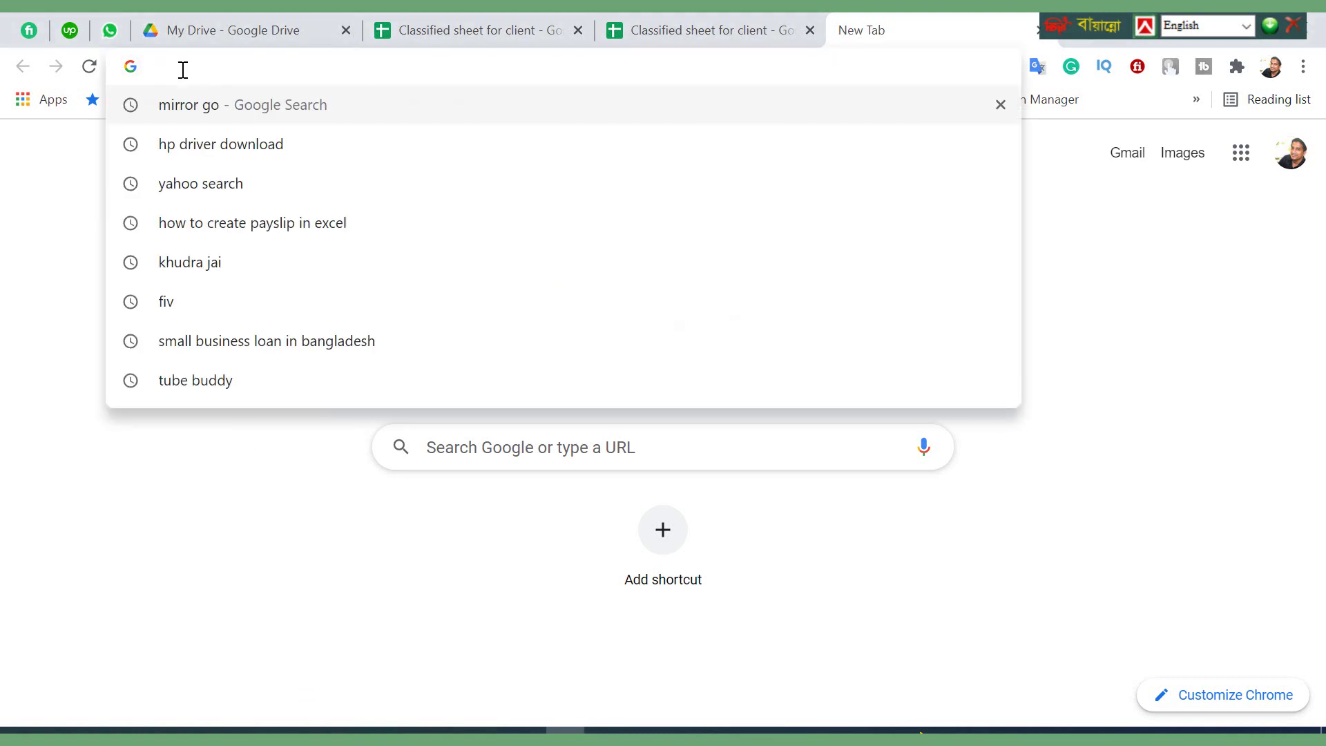
type("locanto.com")
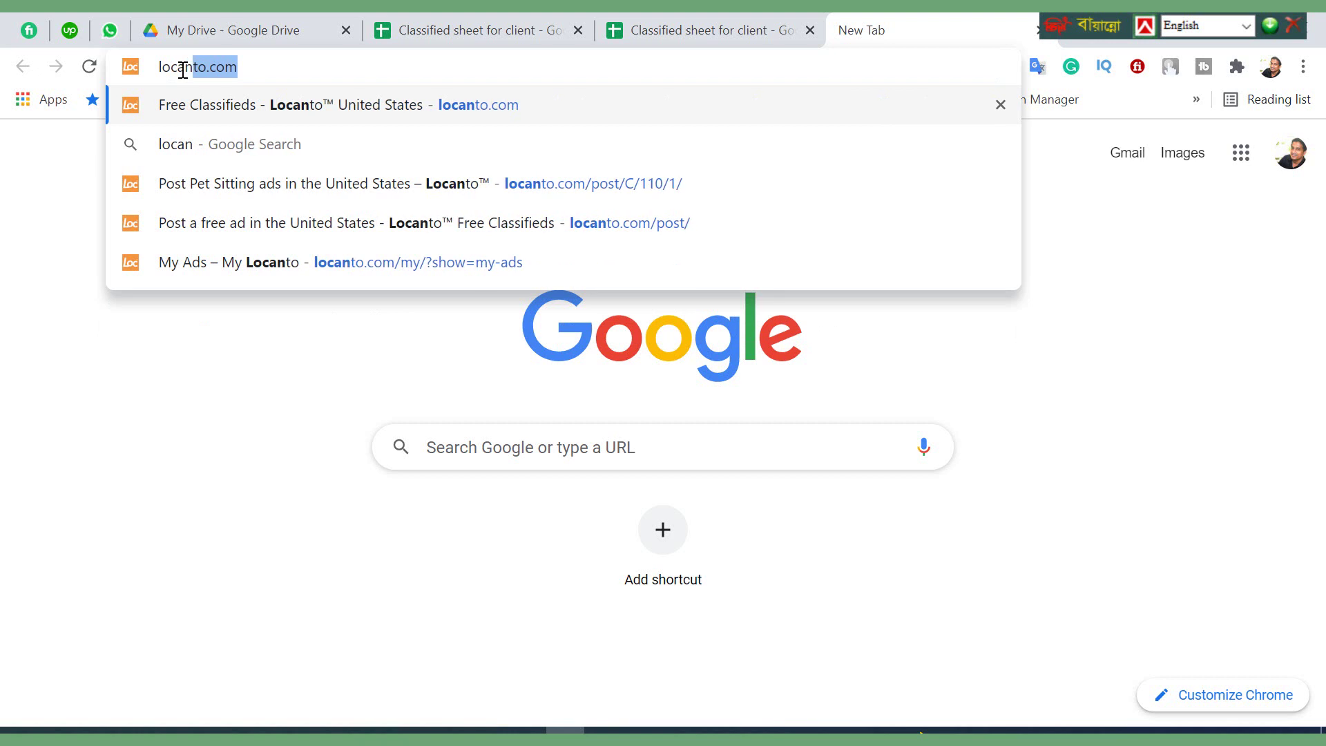
key("Return")
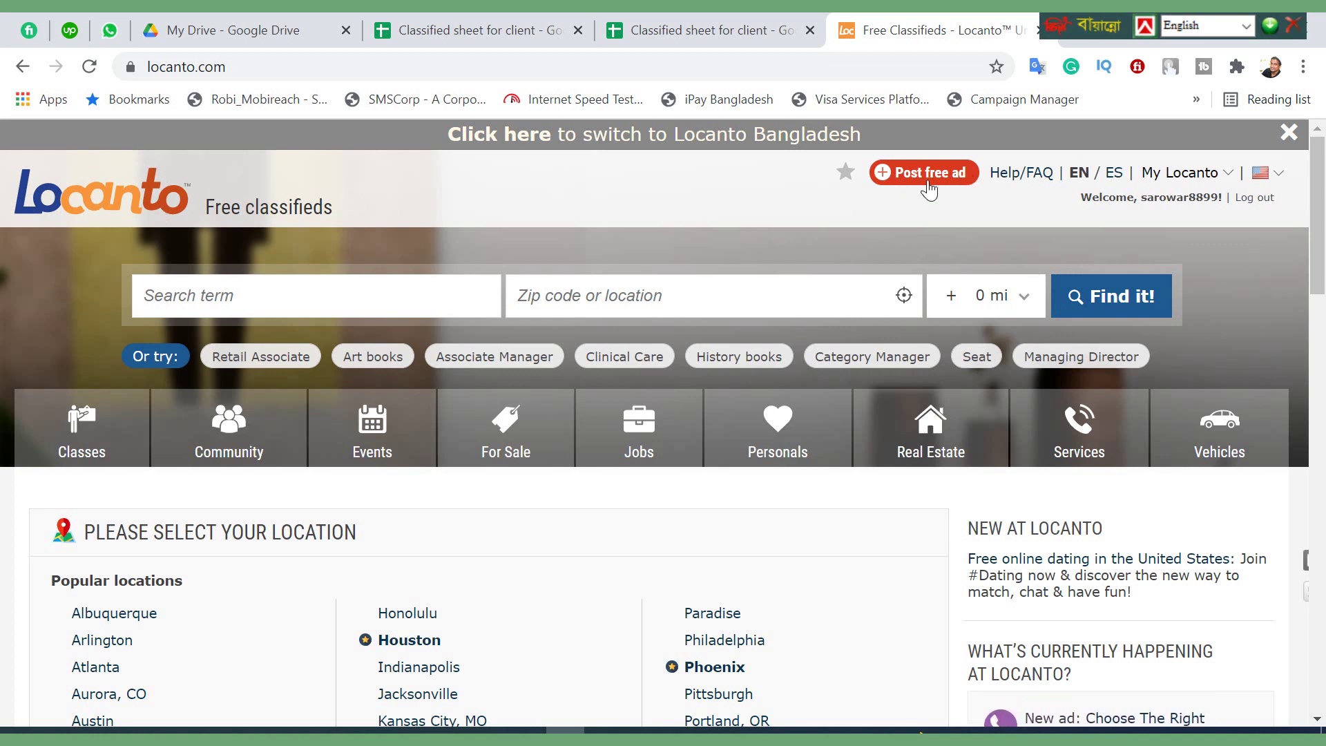
Check the signed-in account's username under the My Locanto menu
mouse_move(1221, 176)
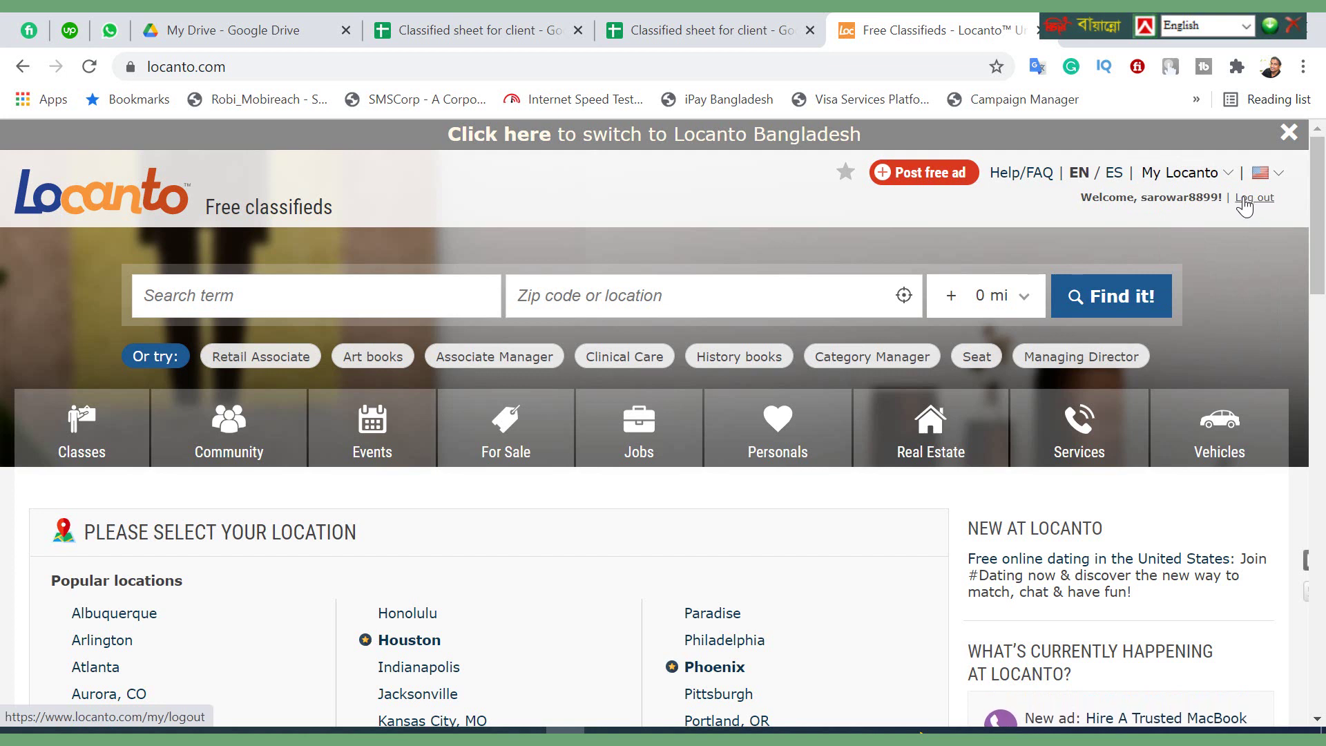
left_click_drag(1140, 198, 1217, 202)
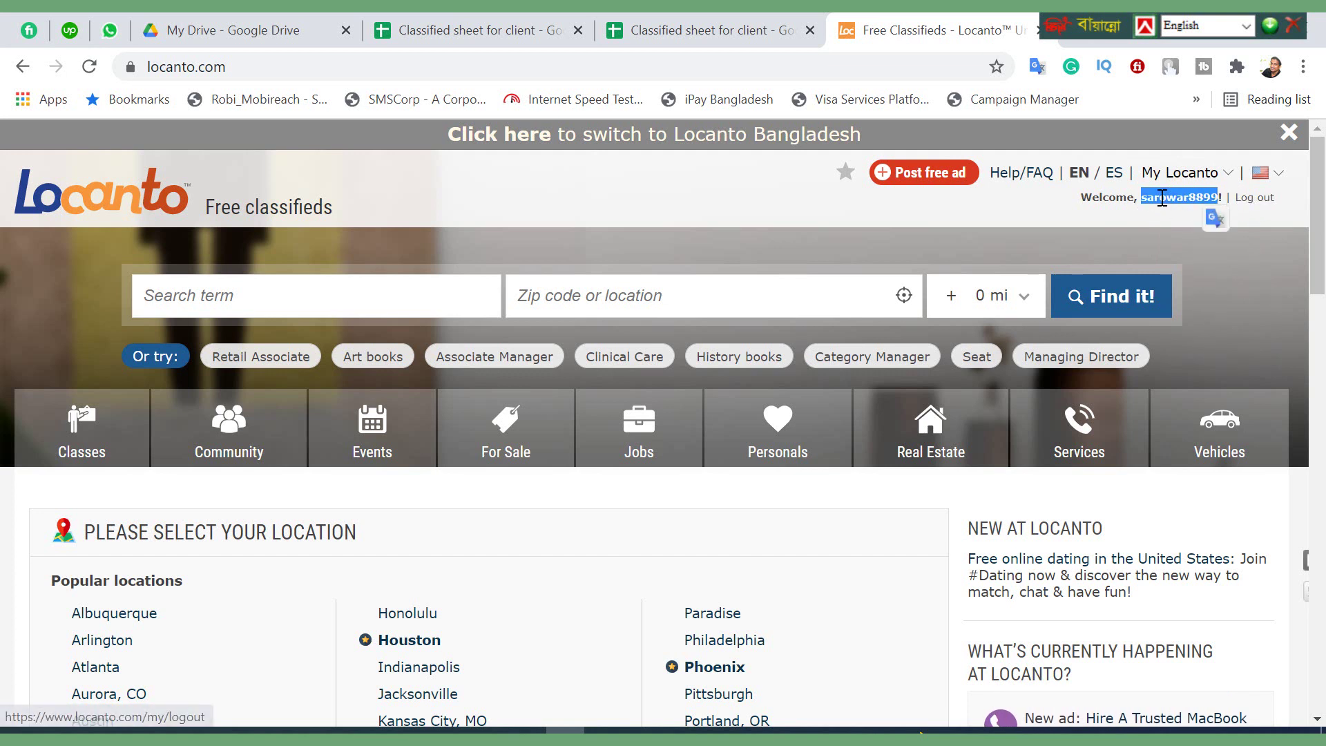
mouse_move(1174, 181)
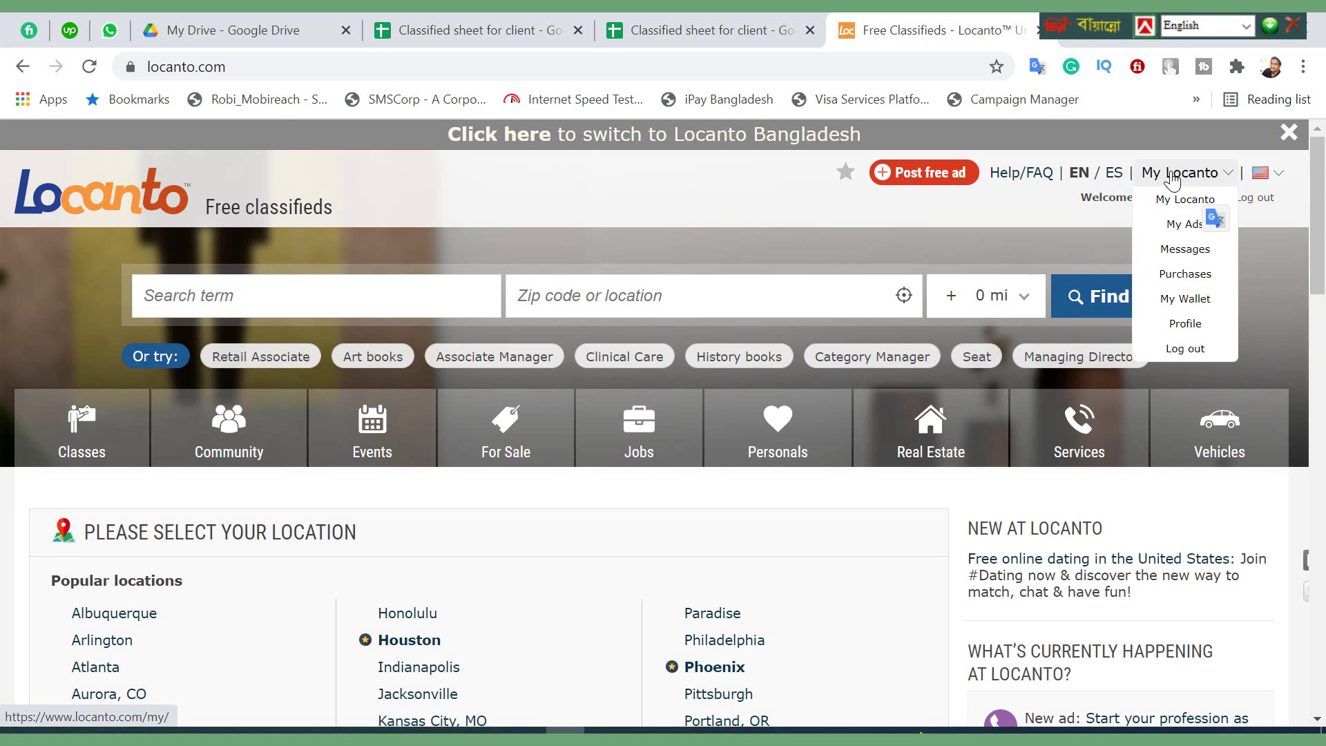
Log out of Locanto and reload locanto.com
left_click(1183, 344)
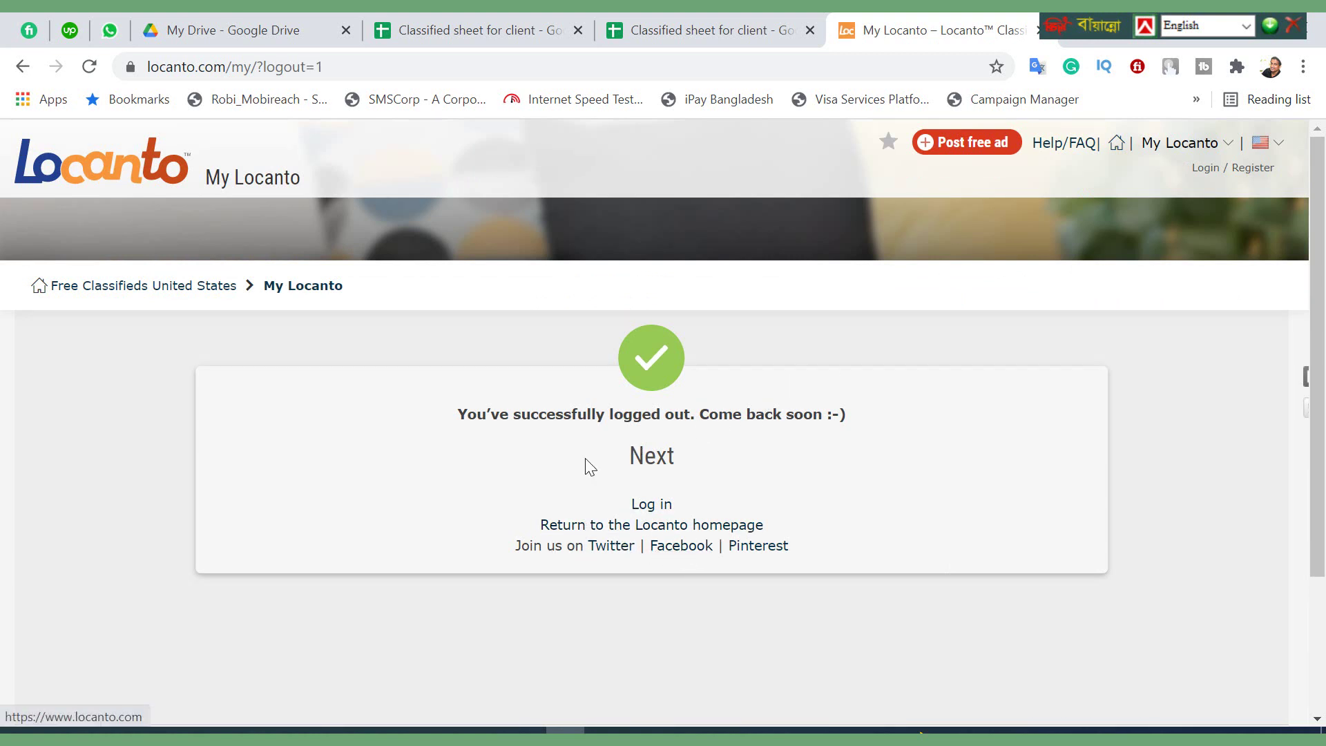
left_click(281, 74)
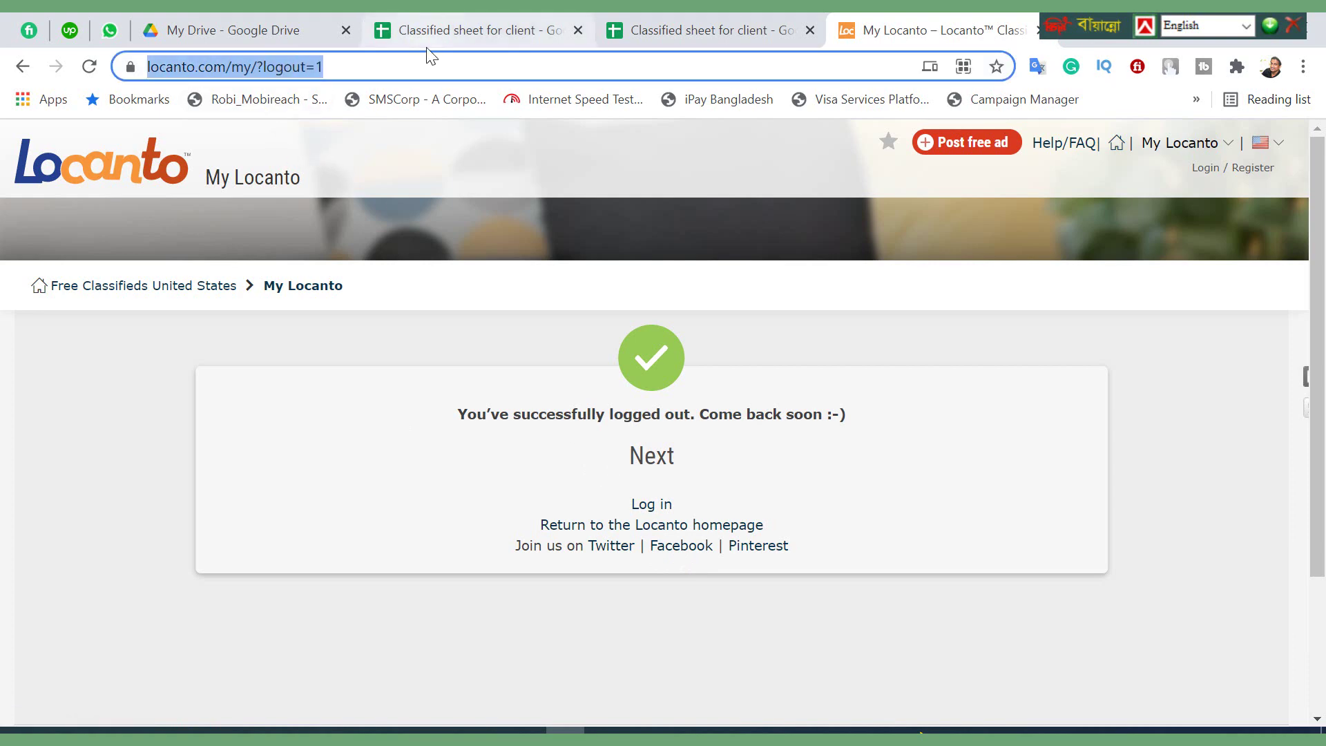
type("lo")
key("Return")
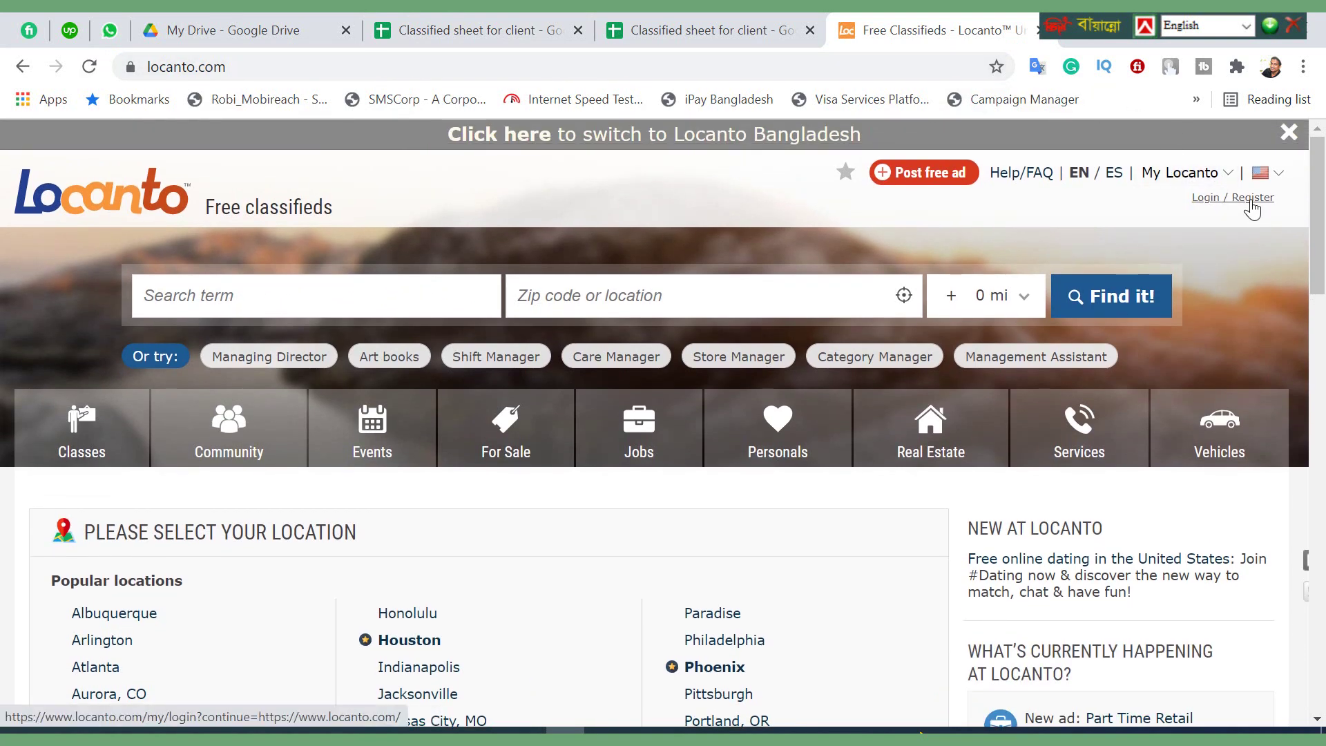
Sign back in with the saved credentials to reach My Locanto showing 6 active ads
left_click(1252, 200)
scroll(245, 449, "down", 1)
scroll(317, 346, "down", 3)
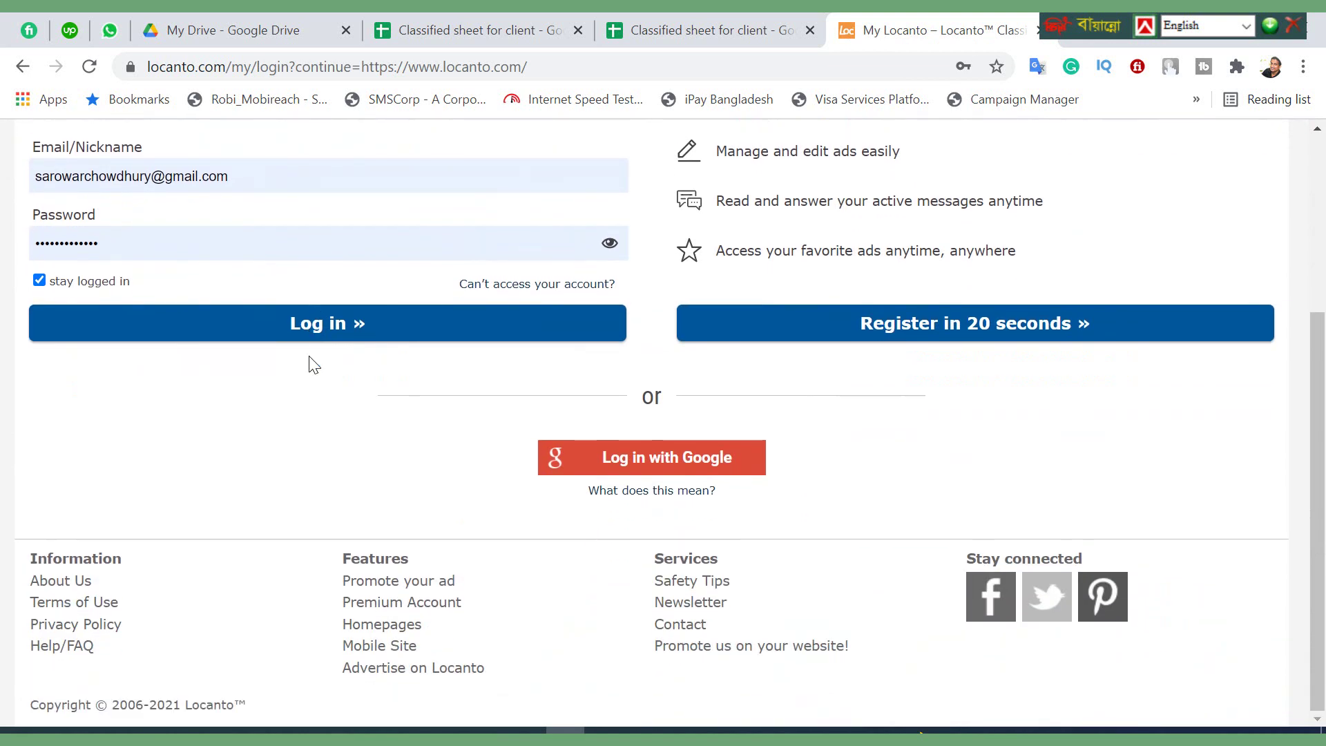
left_click(855, 330)
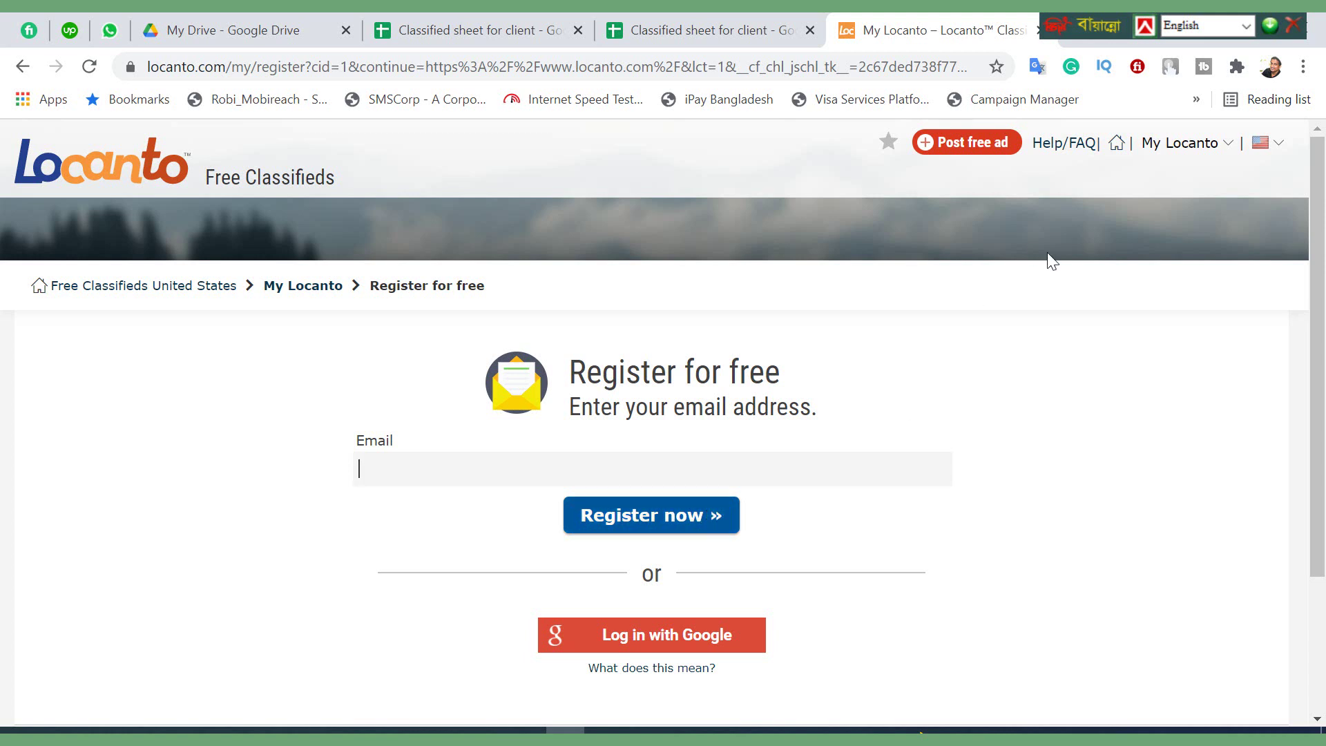
left_click(1237, 145)
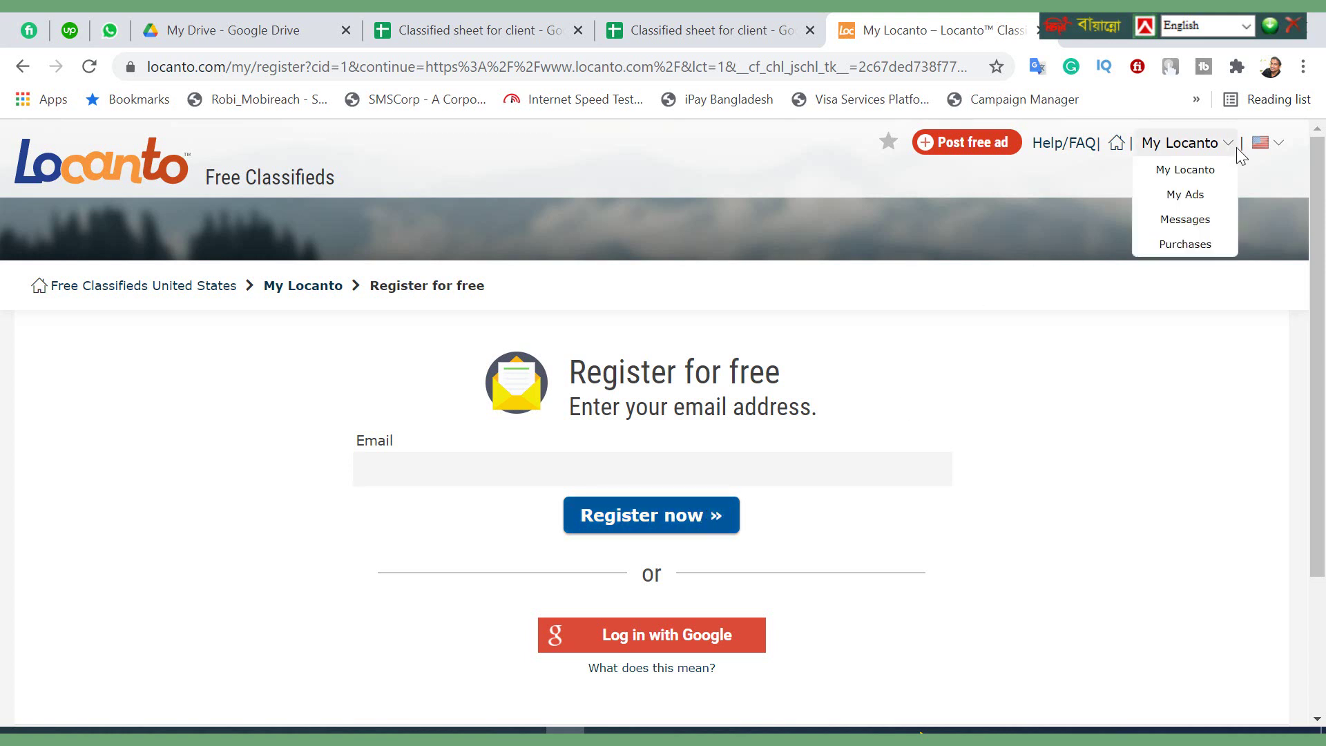
left_click(1184, 176)
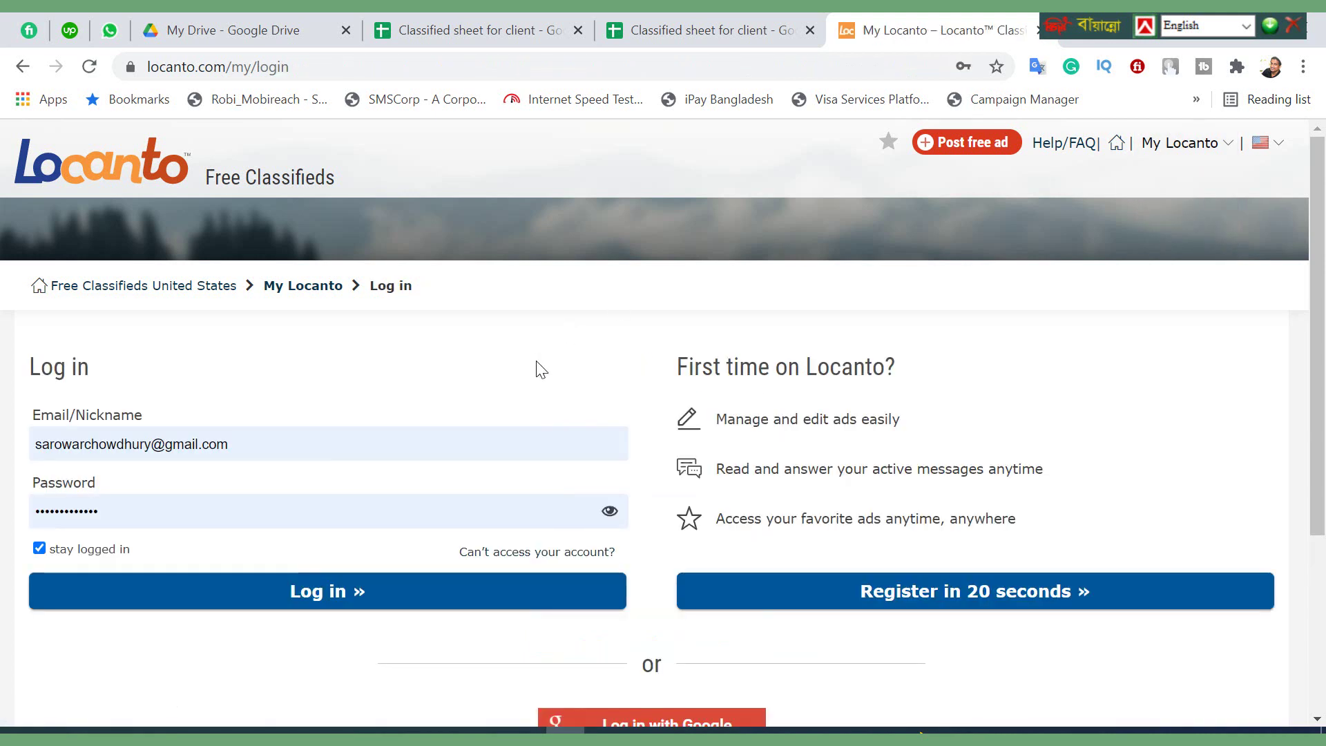
left_click(280, 593)
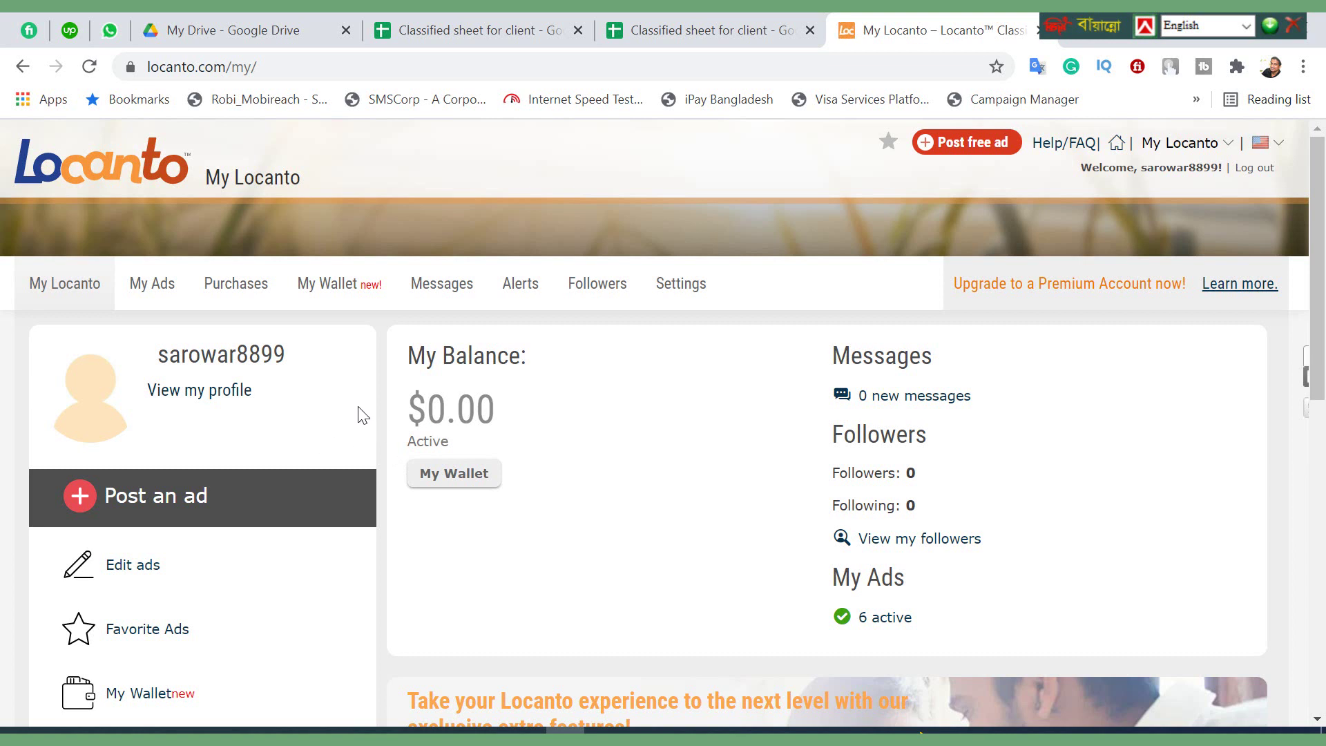
Start a free ad, staying on Locanto USA, with the empty title field selected
left_click(952, 153)
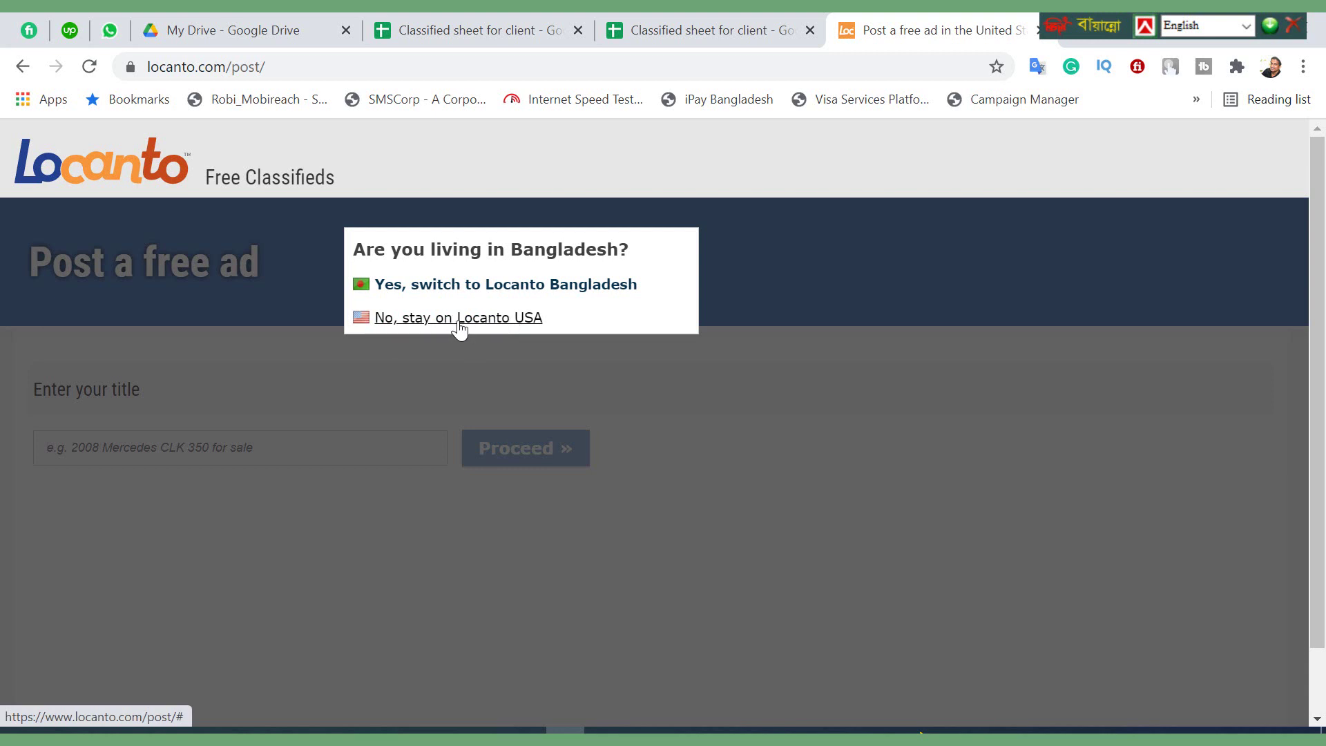
left_click(433, 320)
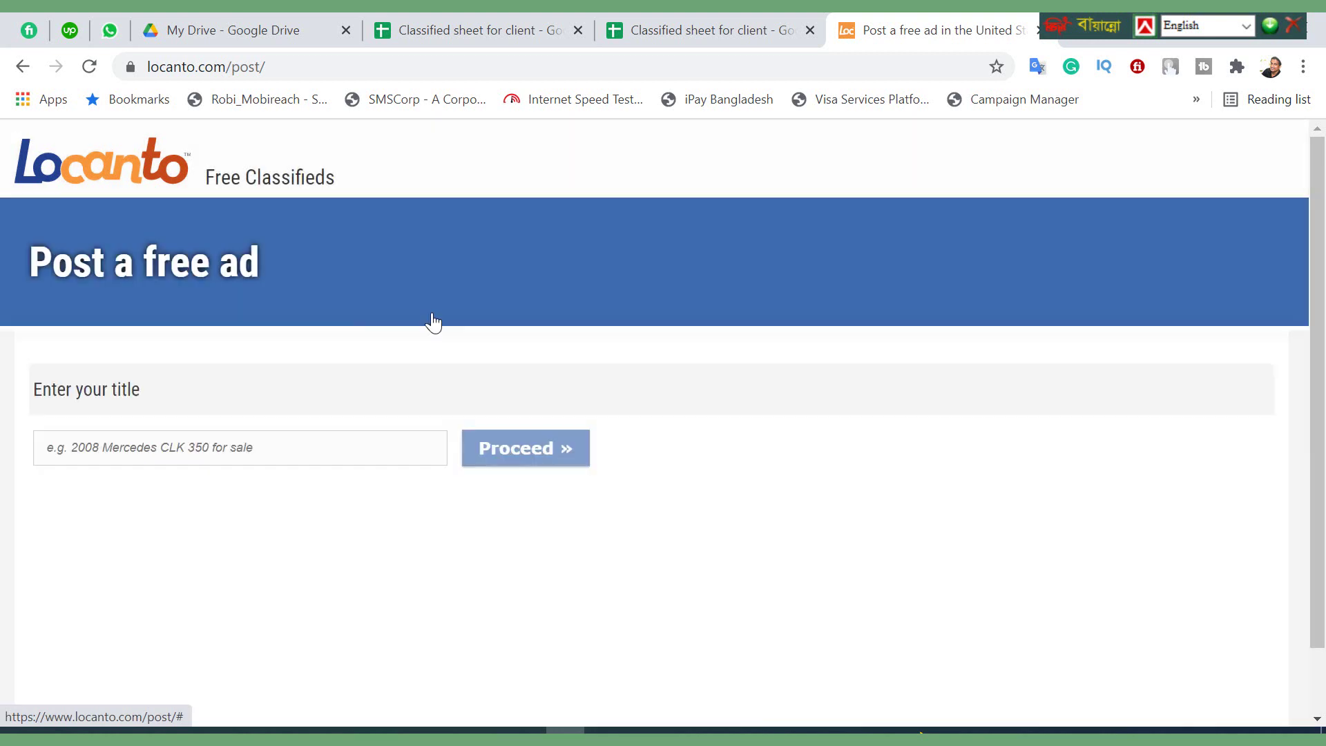
left_click(97, 454)
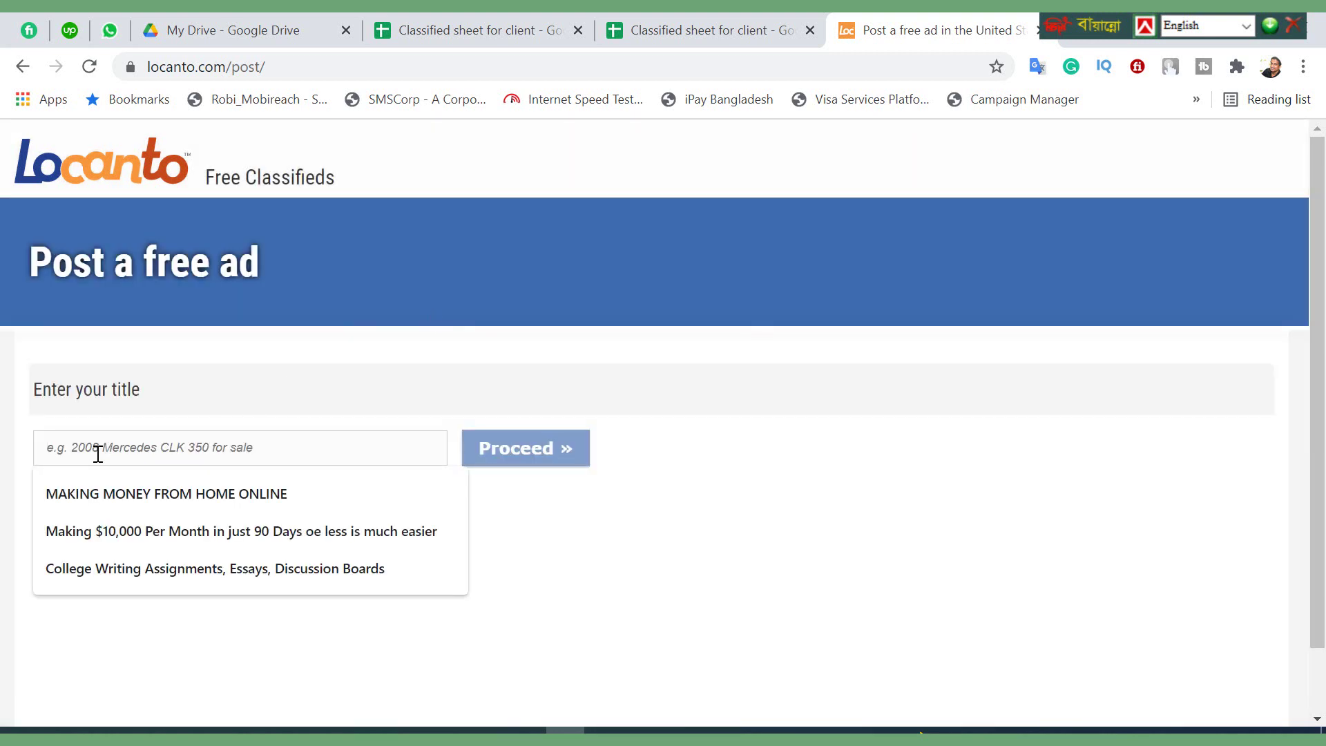
left_click(252, 360)
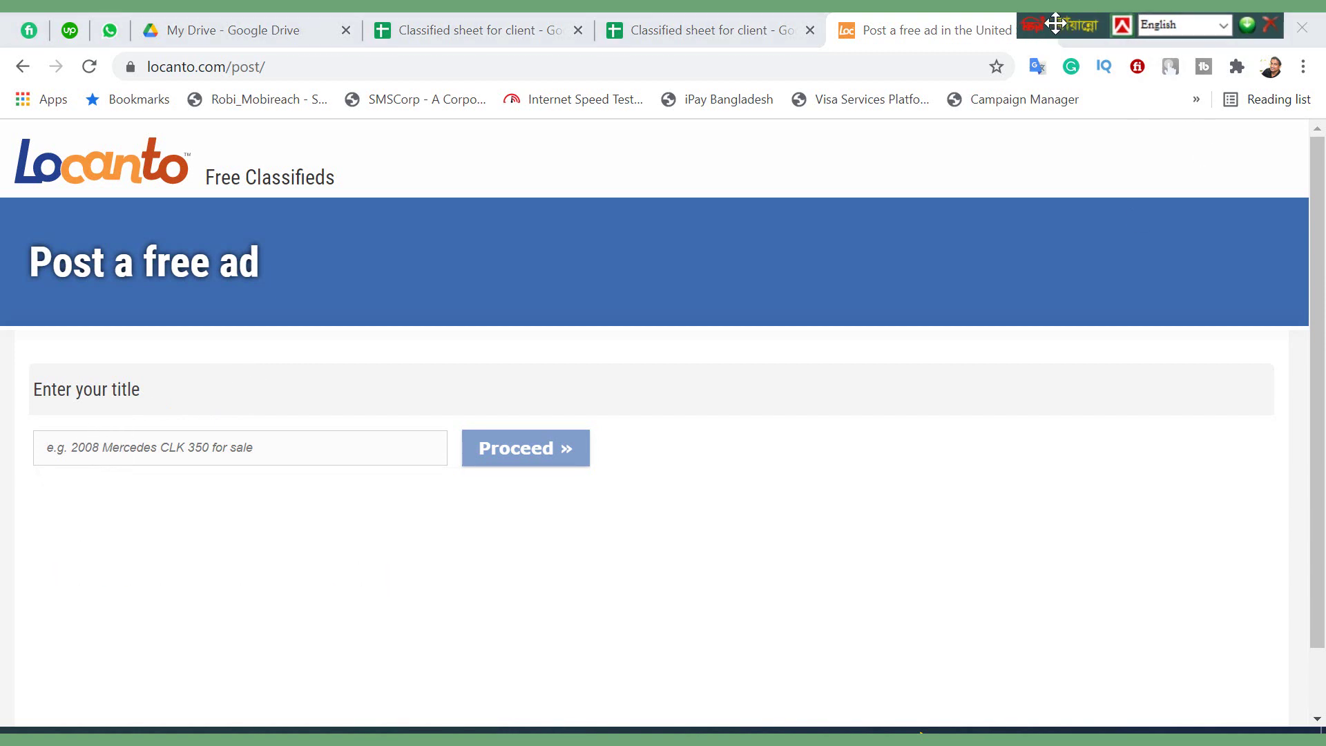
Minimize Chrome, rearrange the Notepad window and desktop icon, and preview the post ads image
left_click(1210, 20)
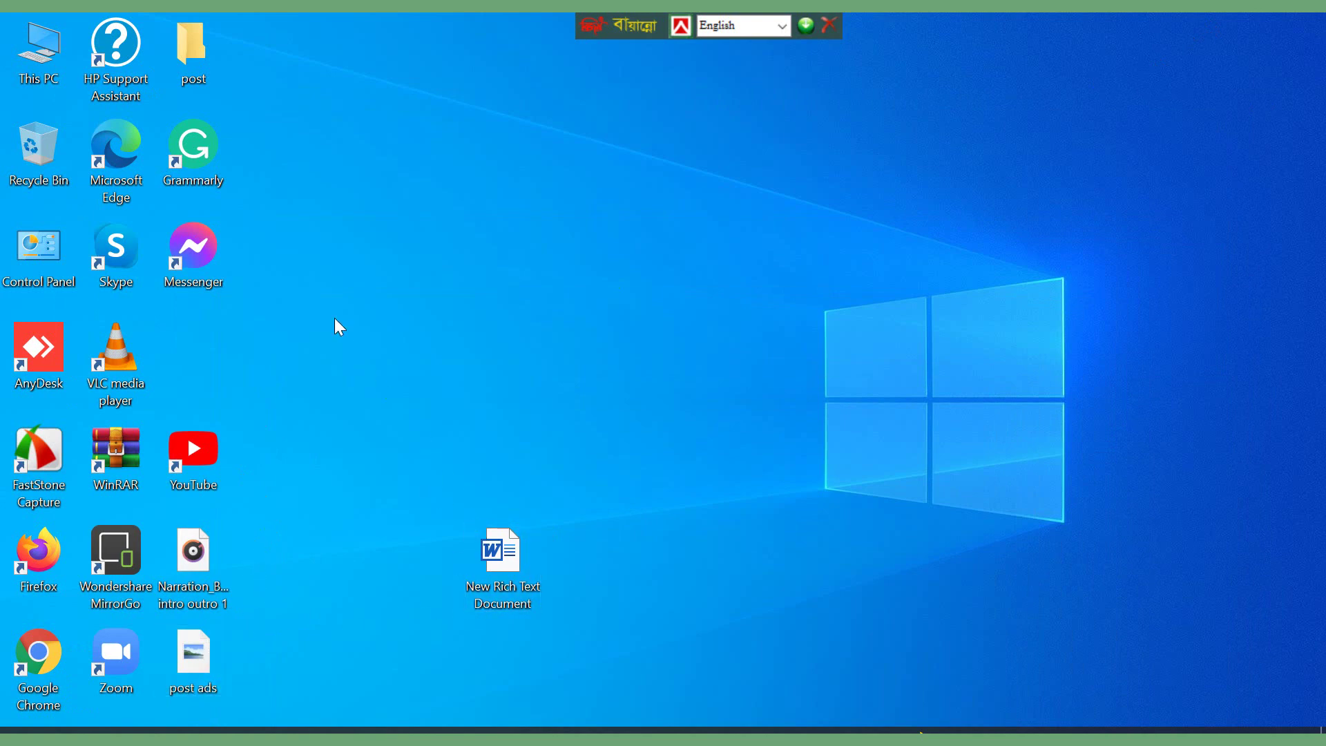
left_click(448, 729)
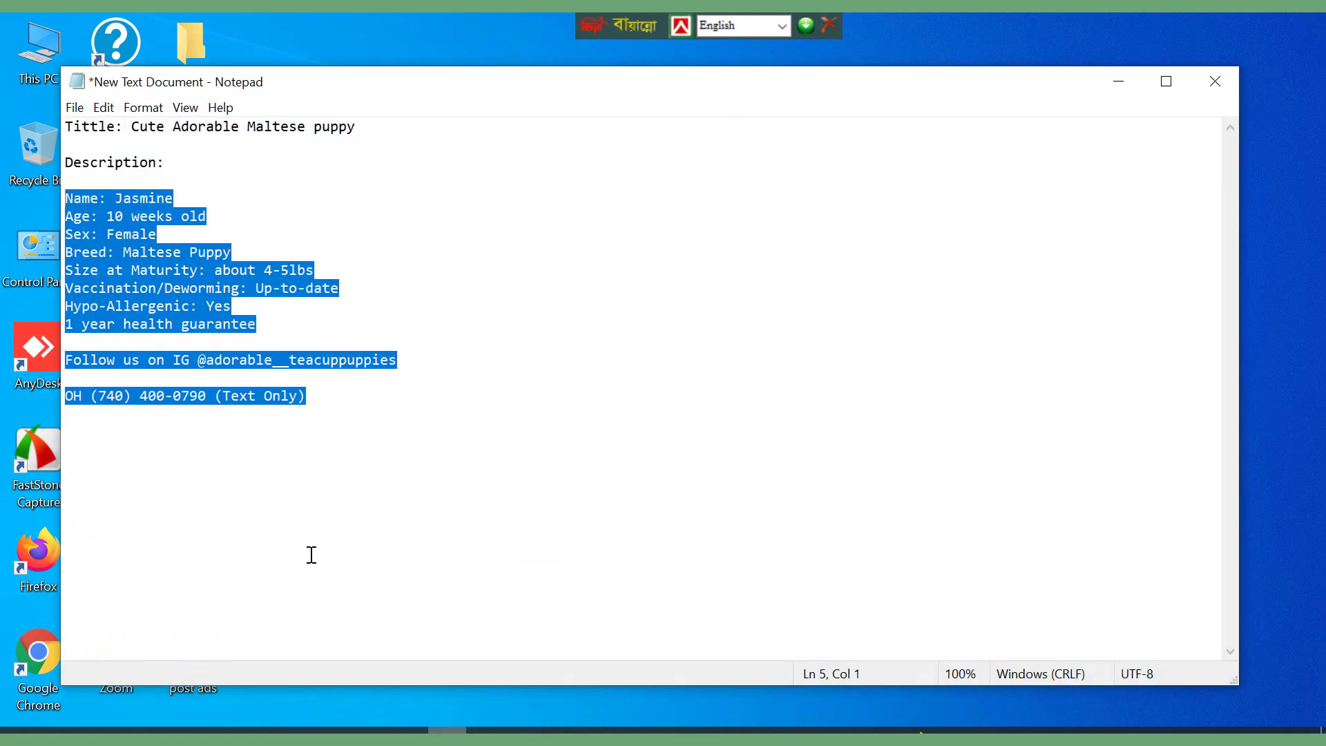
left_click(302, 463)
left_click_drag(459, 97, 717, 75)
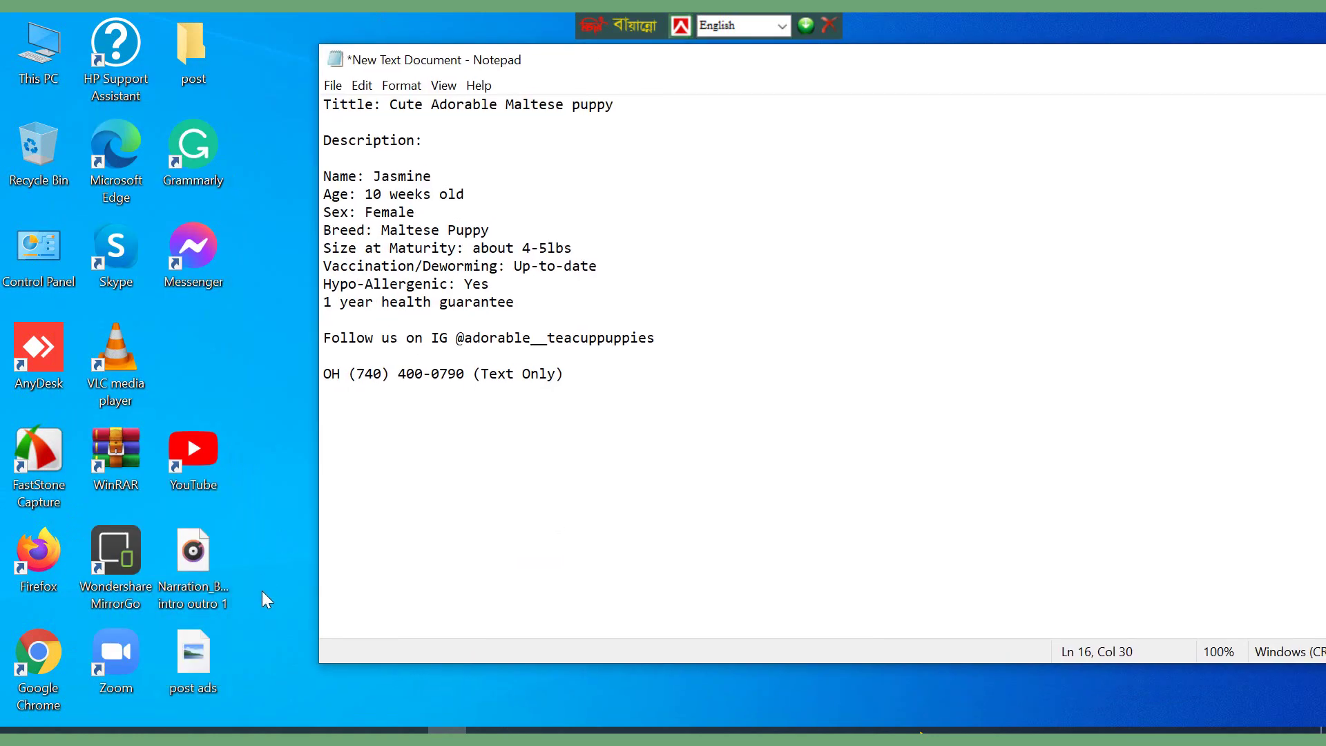
left_click_drag(205, 632, 205, 354)
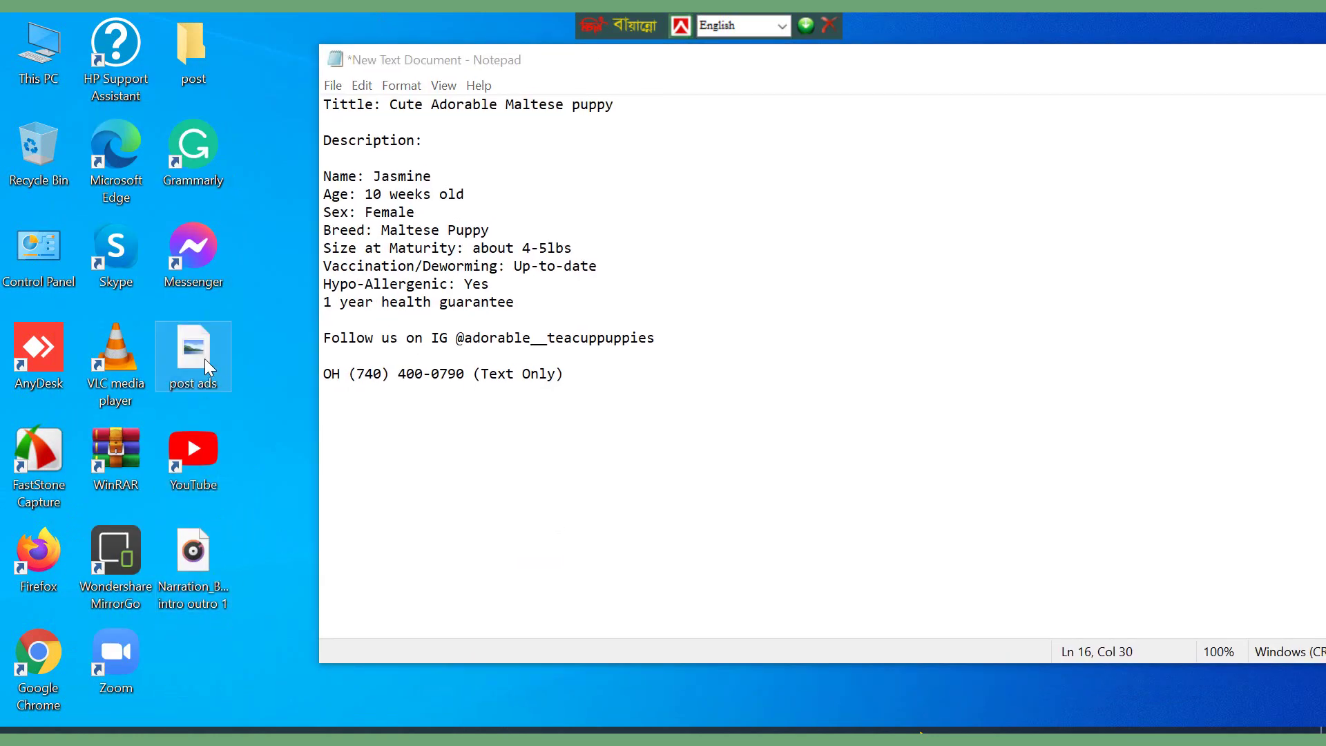
double_click(205, 358)
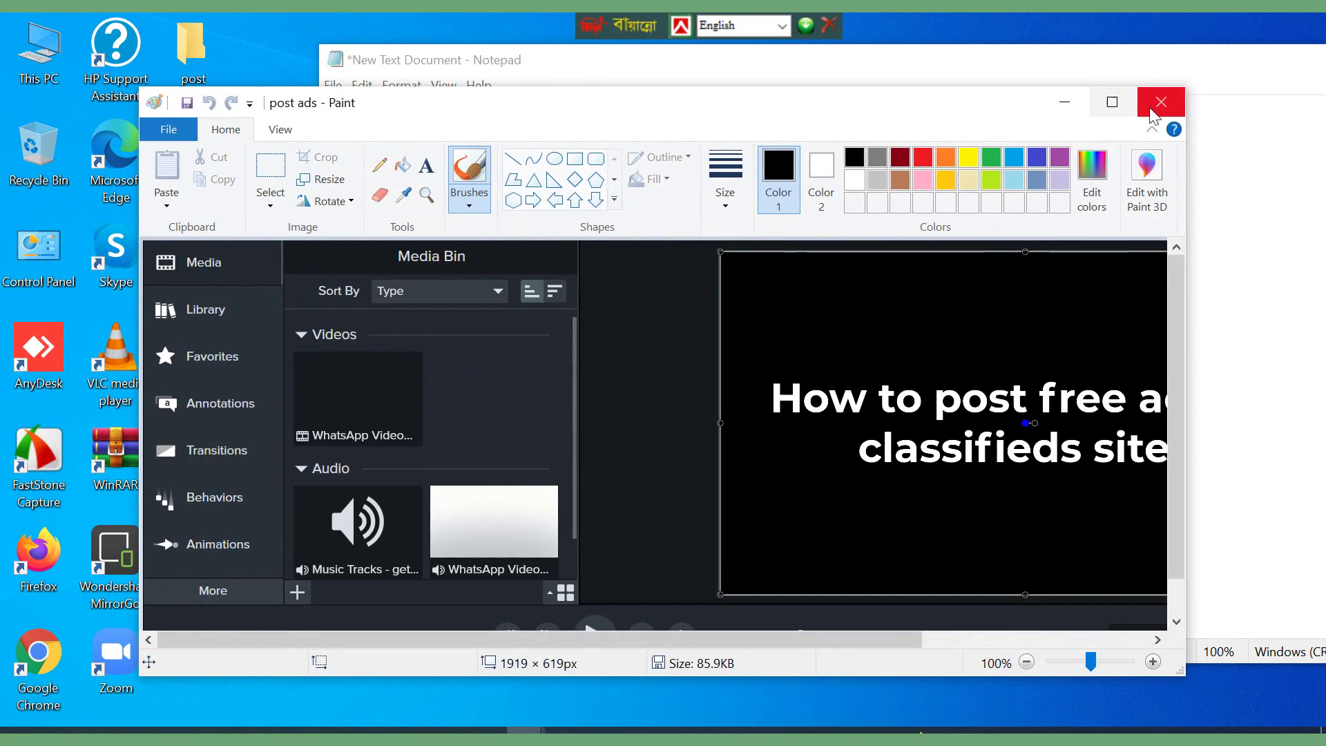
left_click(1161, 104)
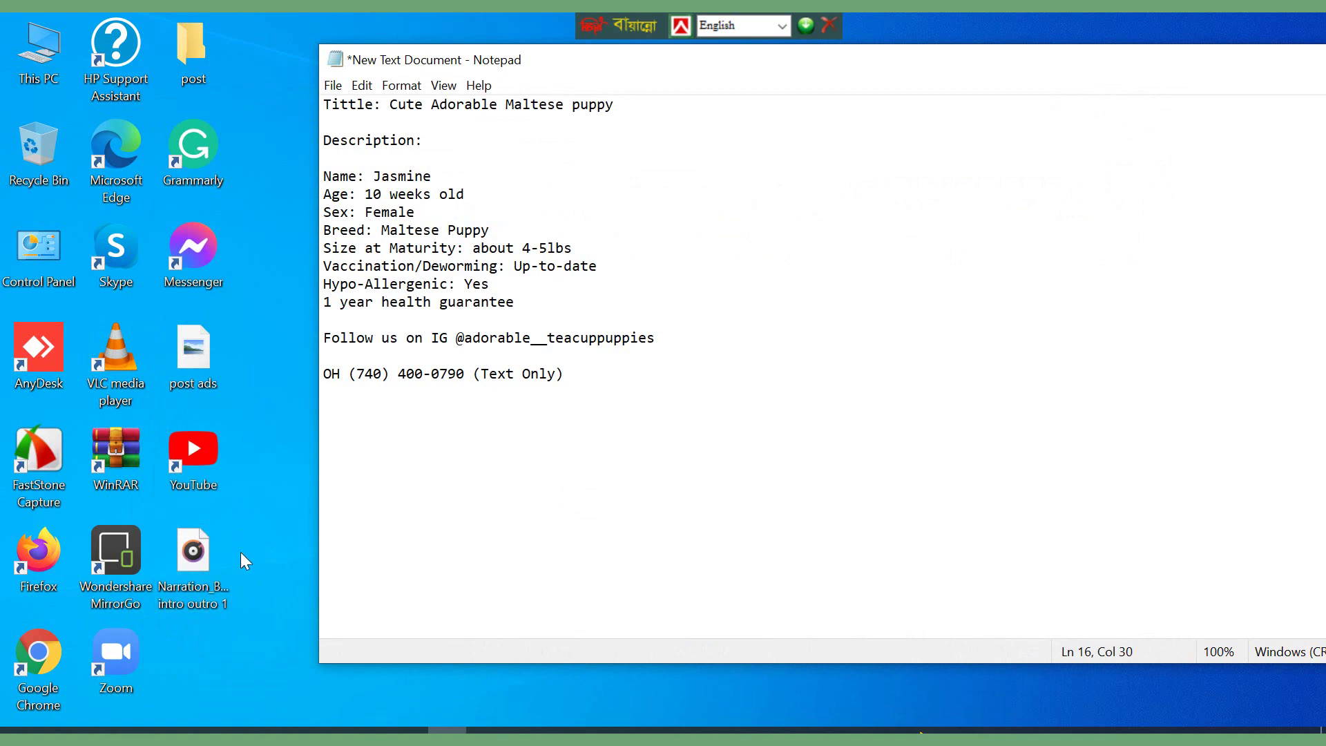
left_click(235, 662)
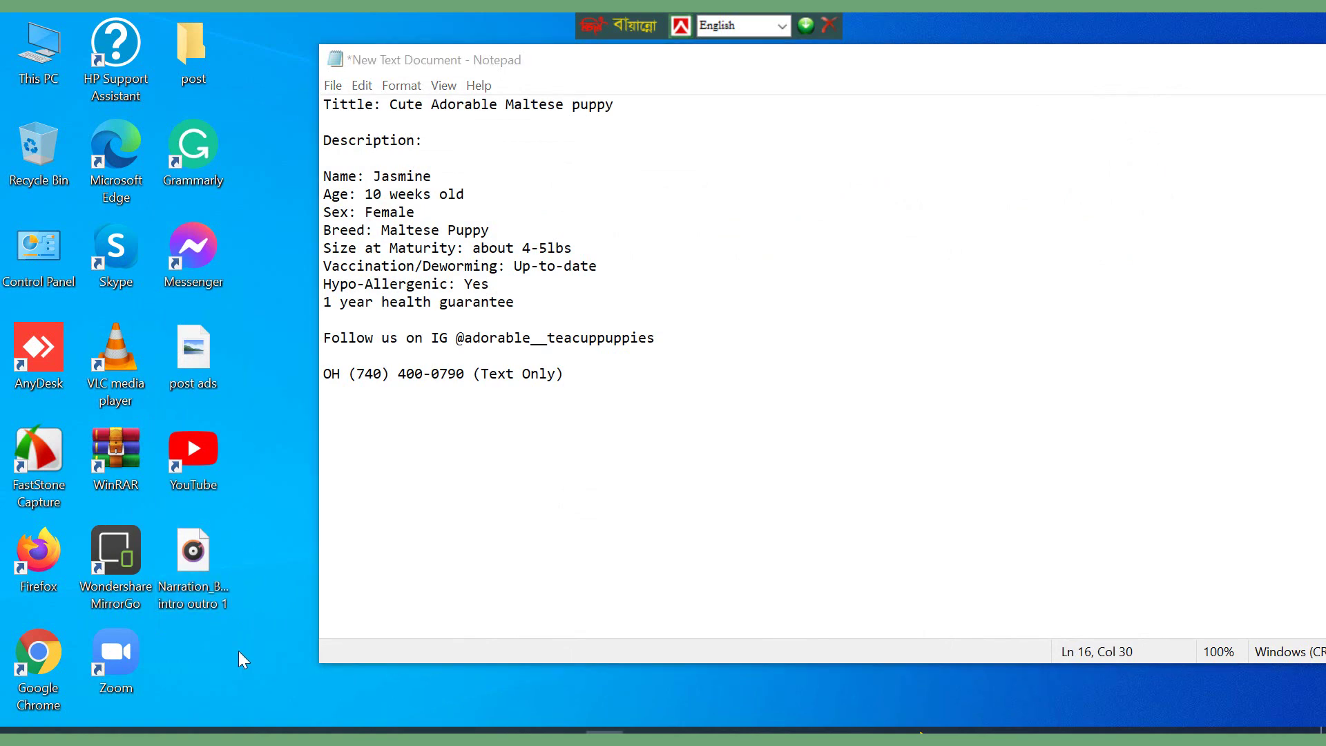
View the puppy photo in the post folder and close the empty duplicate text document
double_click(214, 59)
double_click(442, 254)
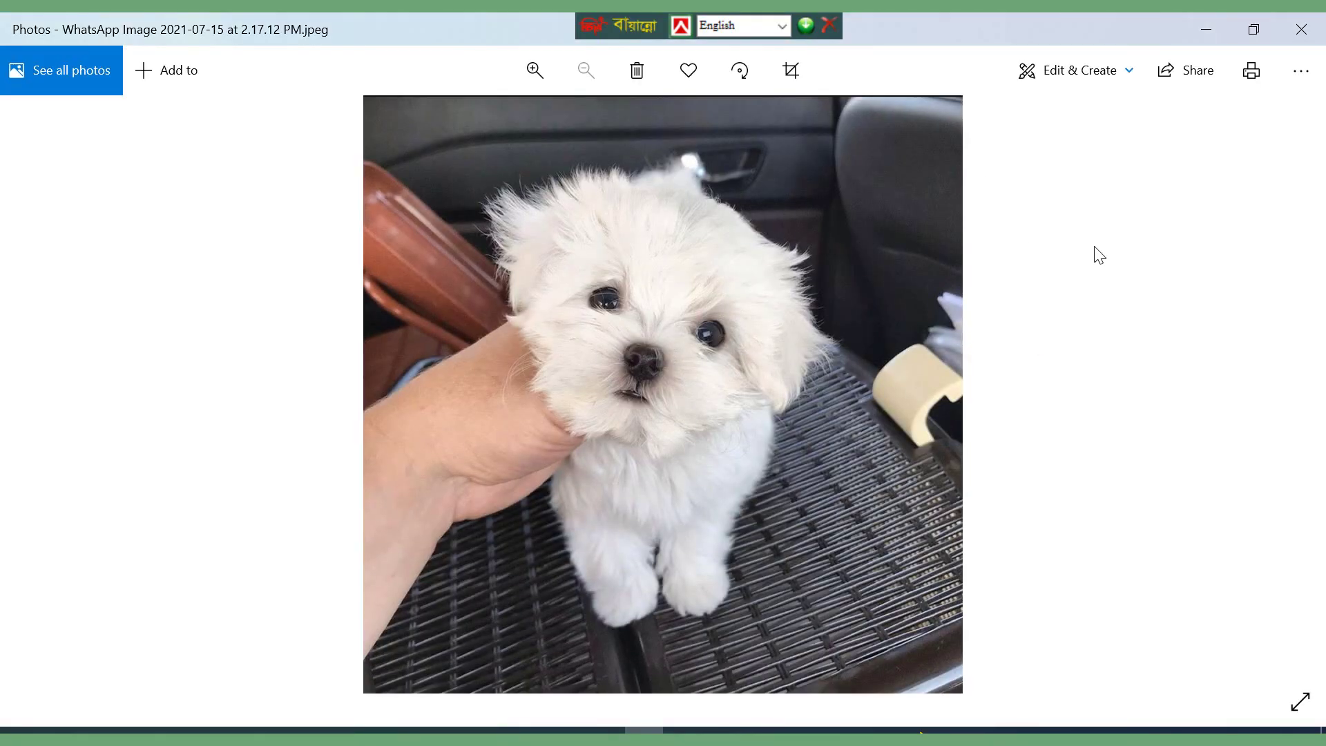
left_click(1205, 29)
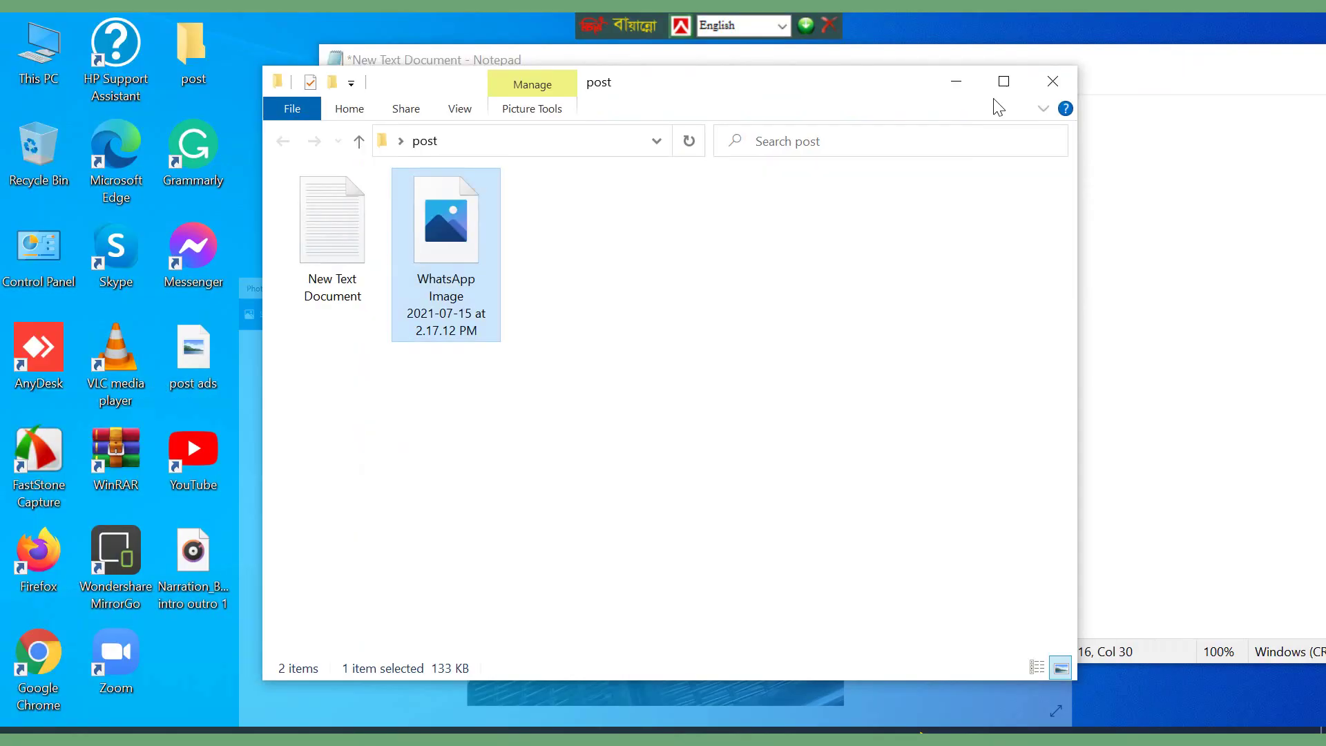
double_click(306, 226)
left_click(1193, 77)
Select the 'Cute Adorable Maltese puppy' title and description in the listing Notepad
left_click(1208, 50)
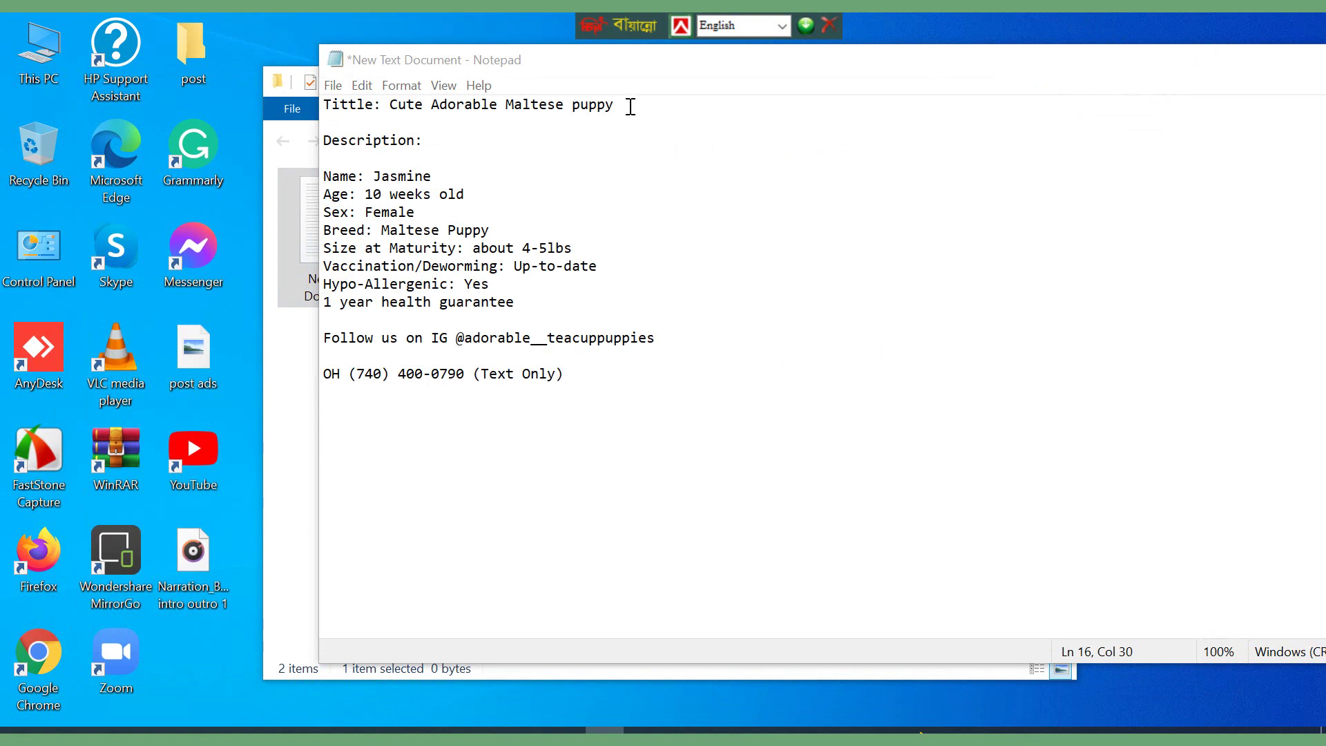
left_click_drag(616, 105, 378, 111)
left_click_drag(613, 384, 260, 186)
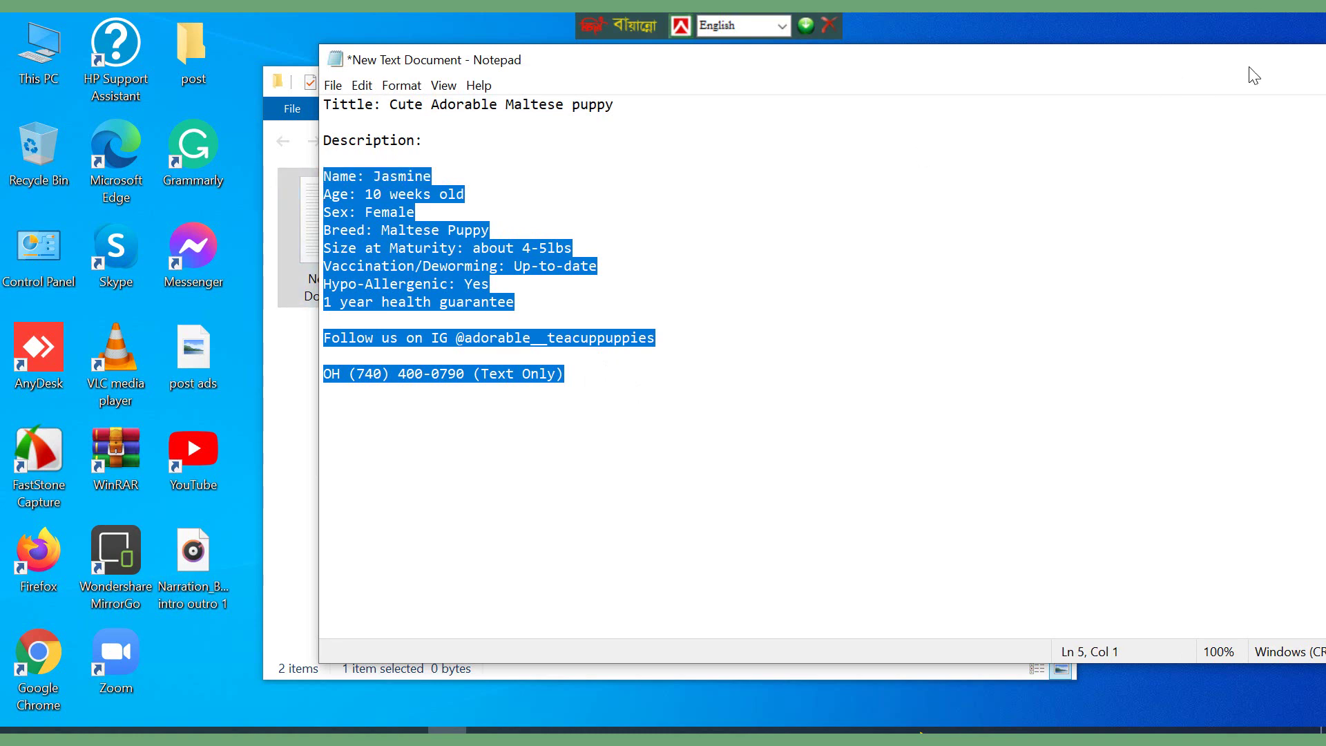
left_click_drag(1264, 74, 1114, 89)
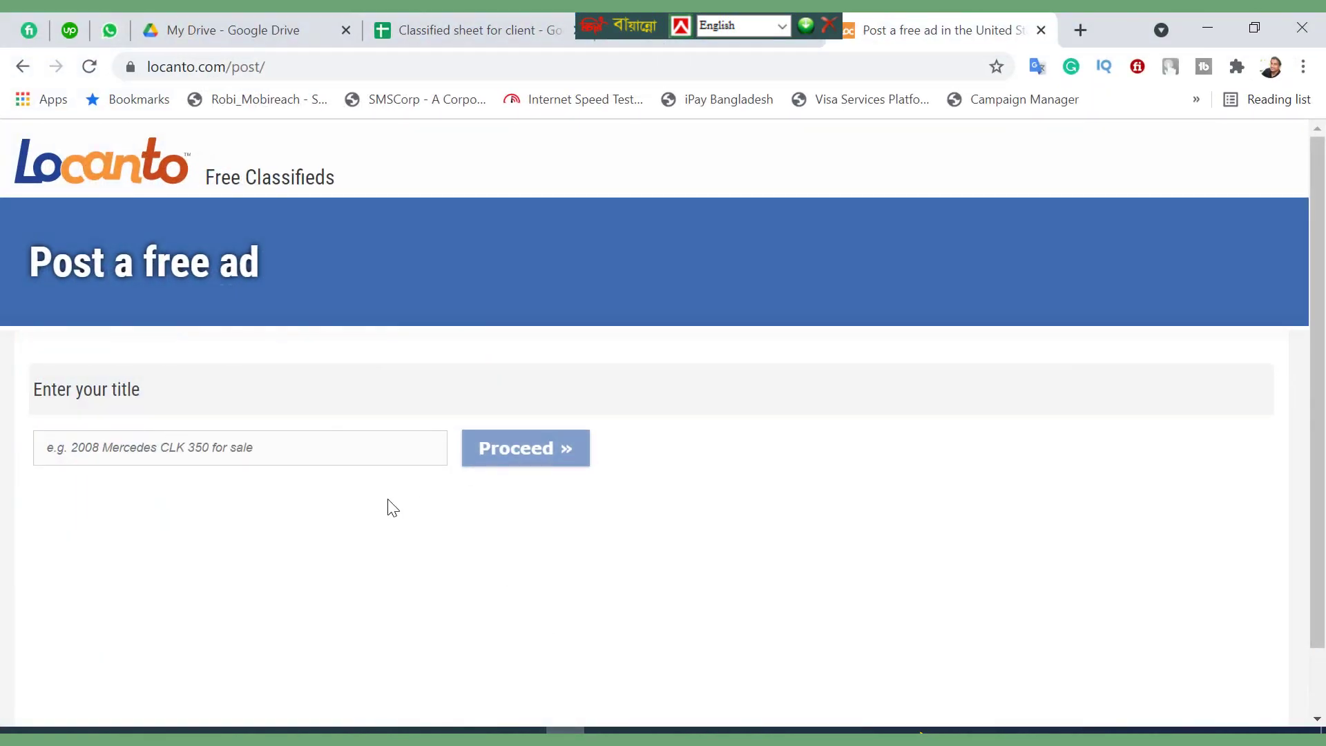
Take the title 'Cute Adorable Maltese puppy' from Notepad, then return to the Classified sheet
left_click(234, 450)
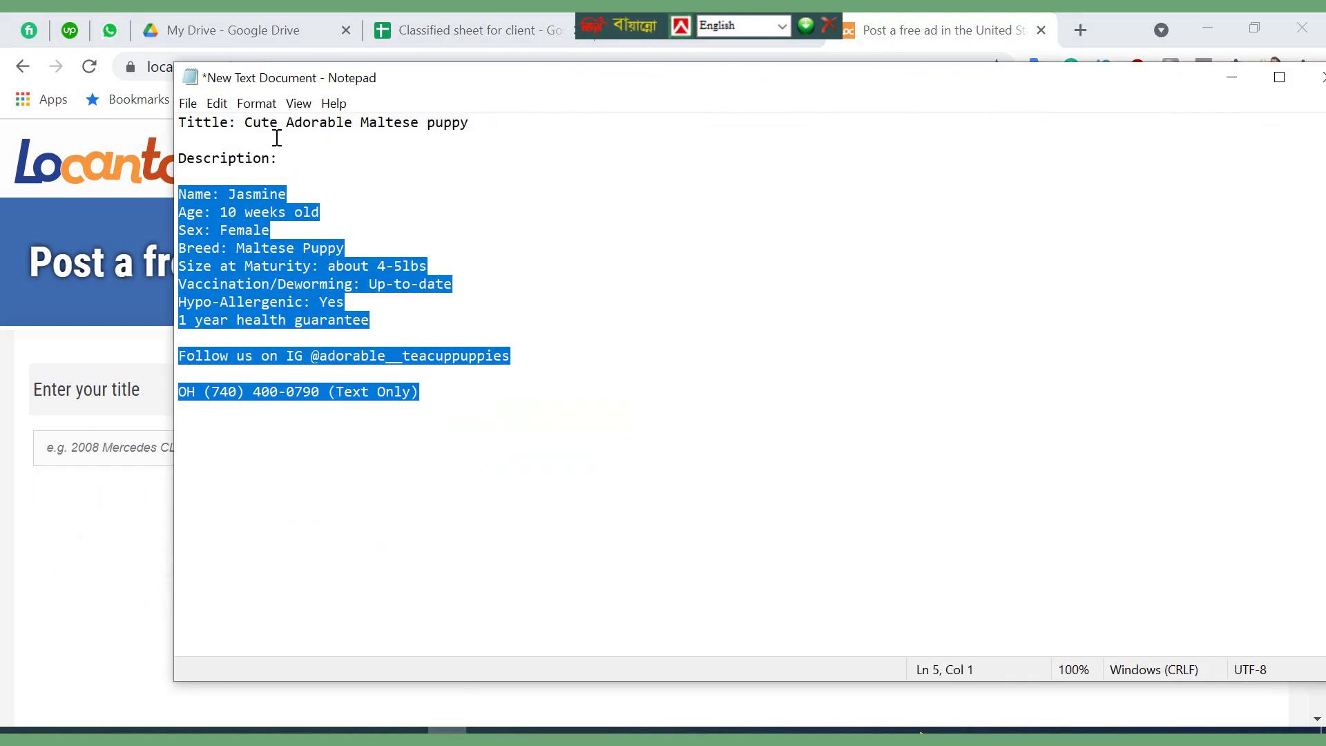
left_click_drag(245, 124, 473, 123)
key("ctrl+c")
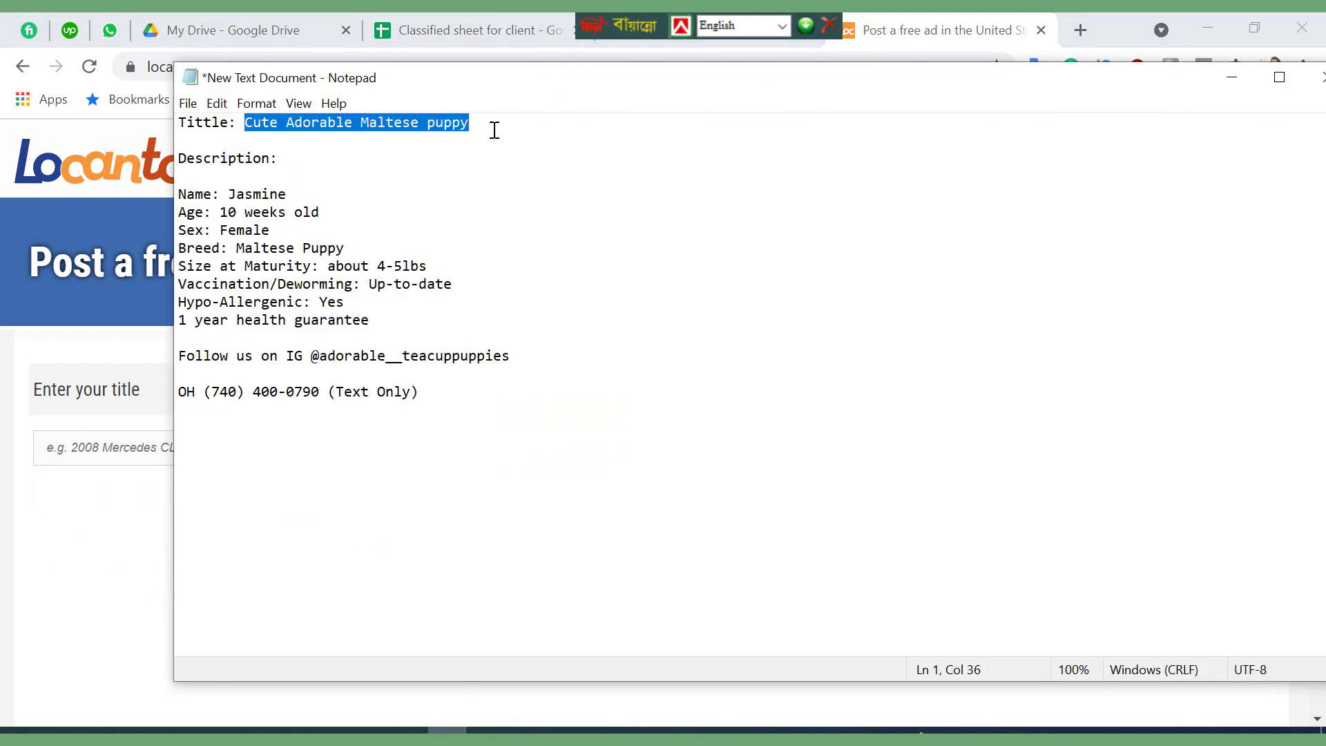
left_click(512, 126)
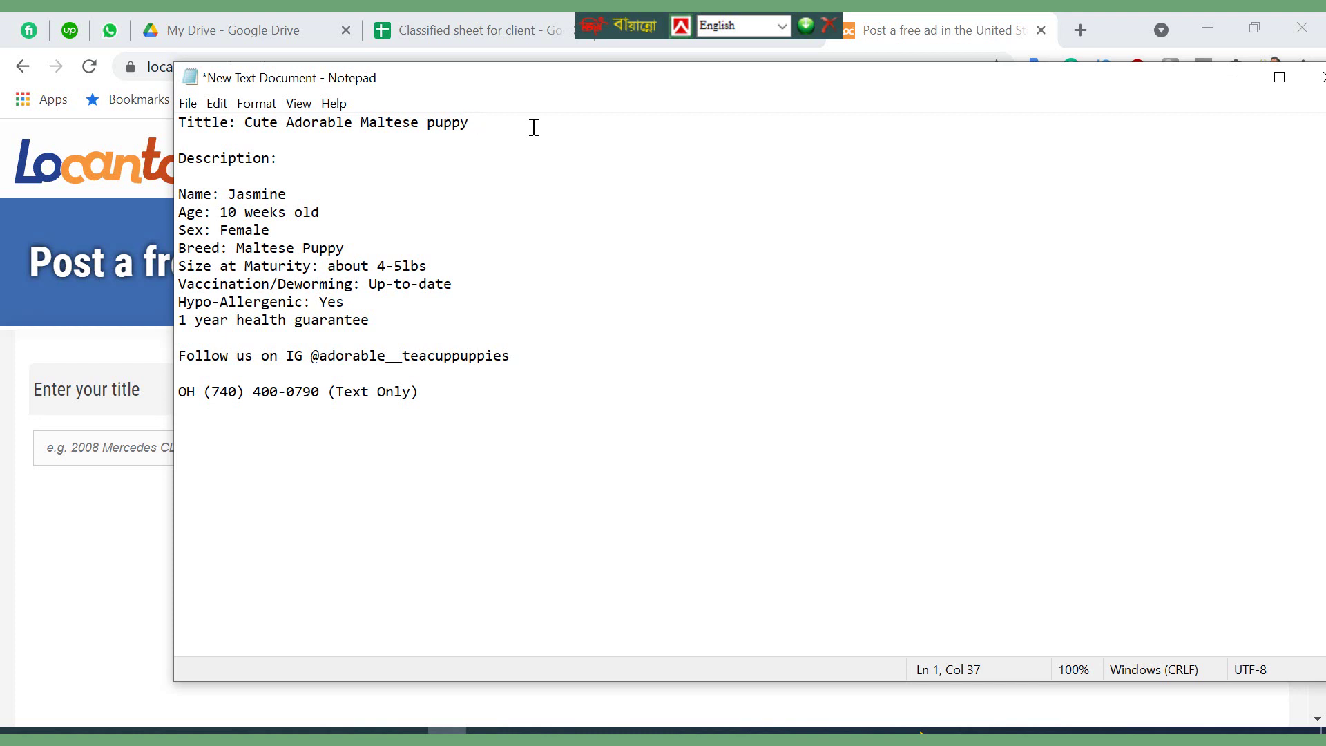
left_click(401, 30)
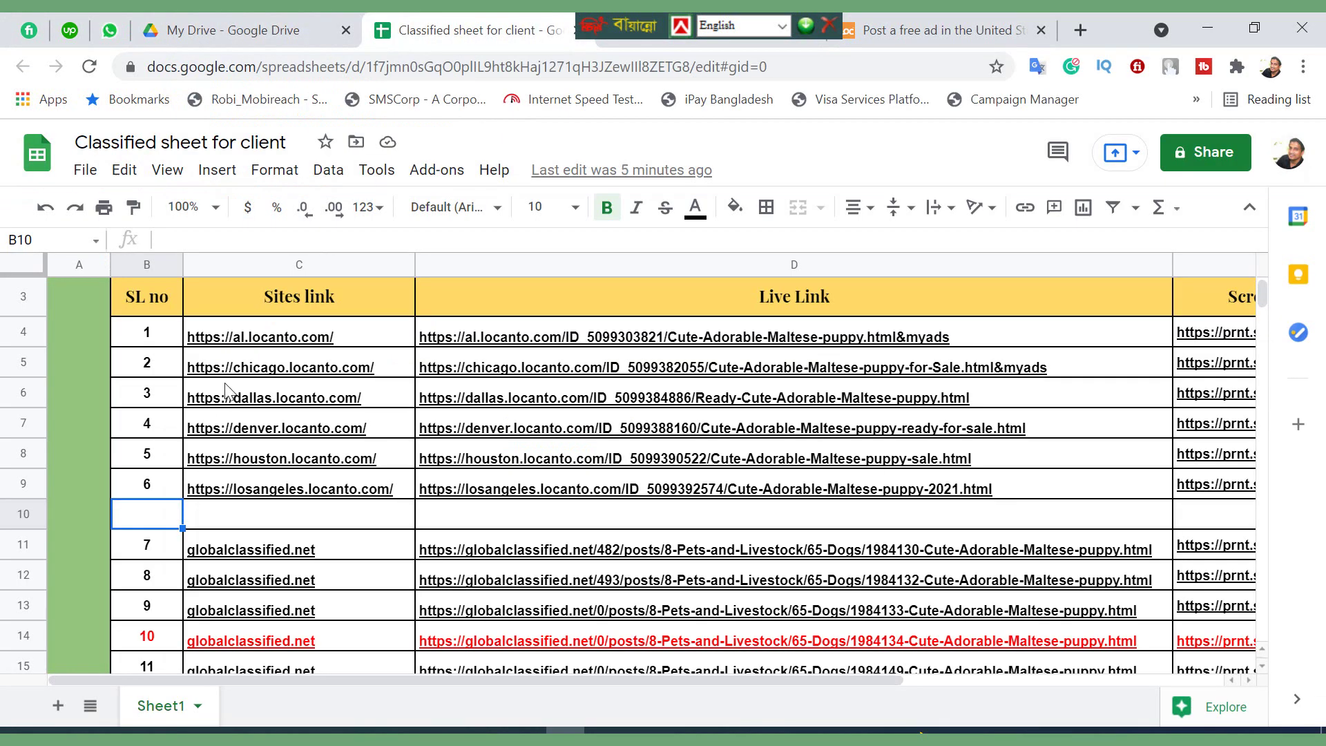
Paste the copied title into Locanto's ad title field to read 'Cute Adorable Maltese puppy exceptional looks'
left_click(923, 14)
left_click(254, 452)
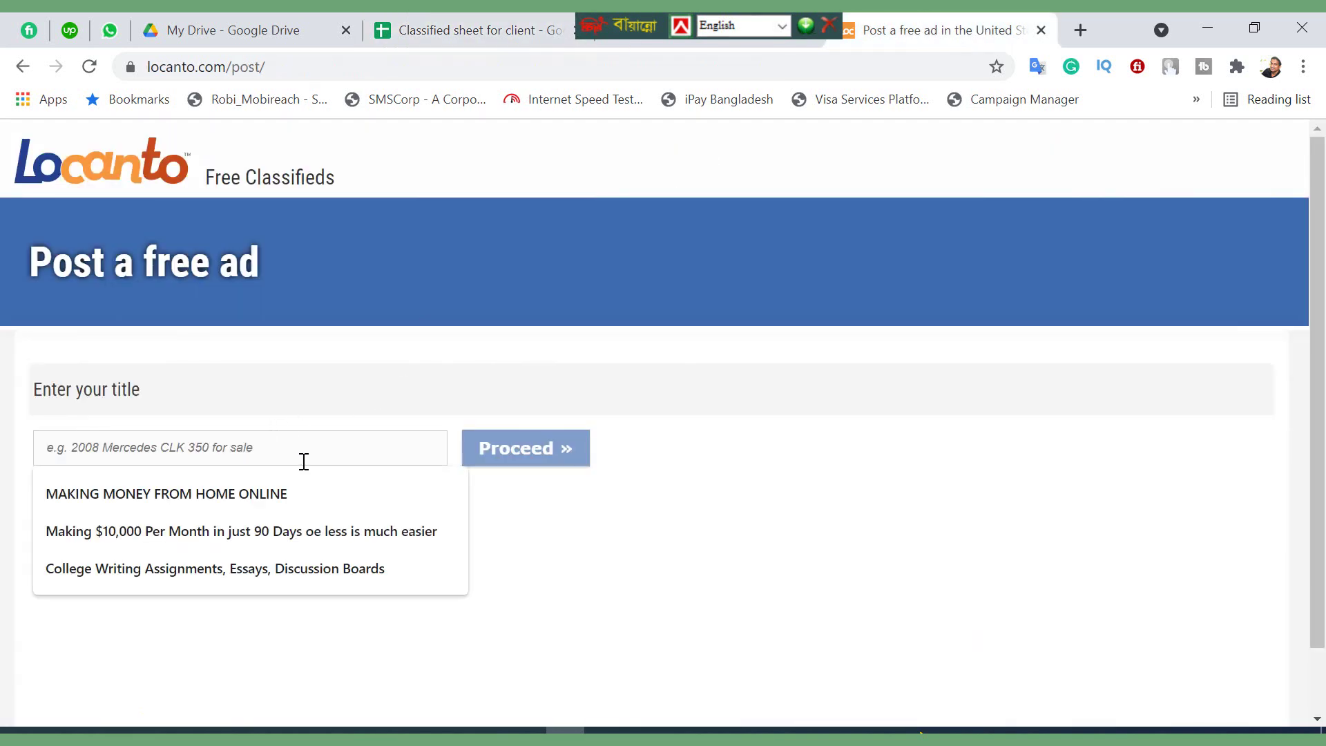
key("ctrl+v")
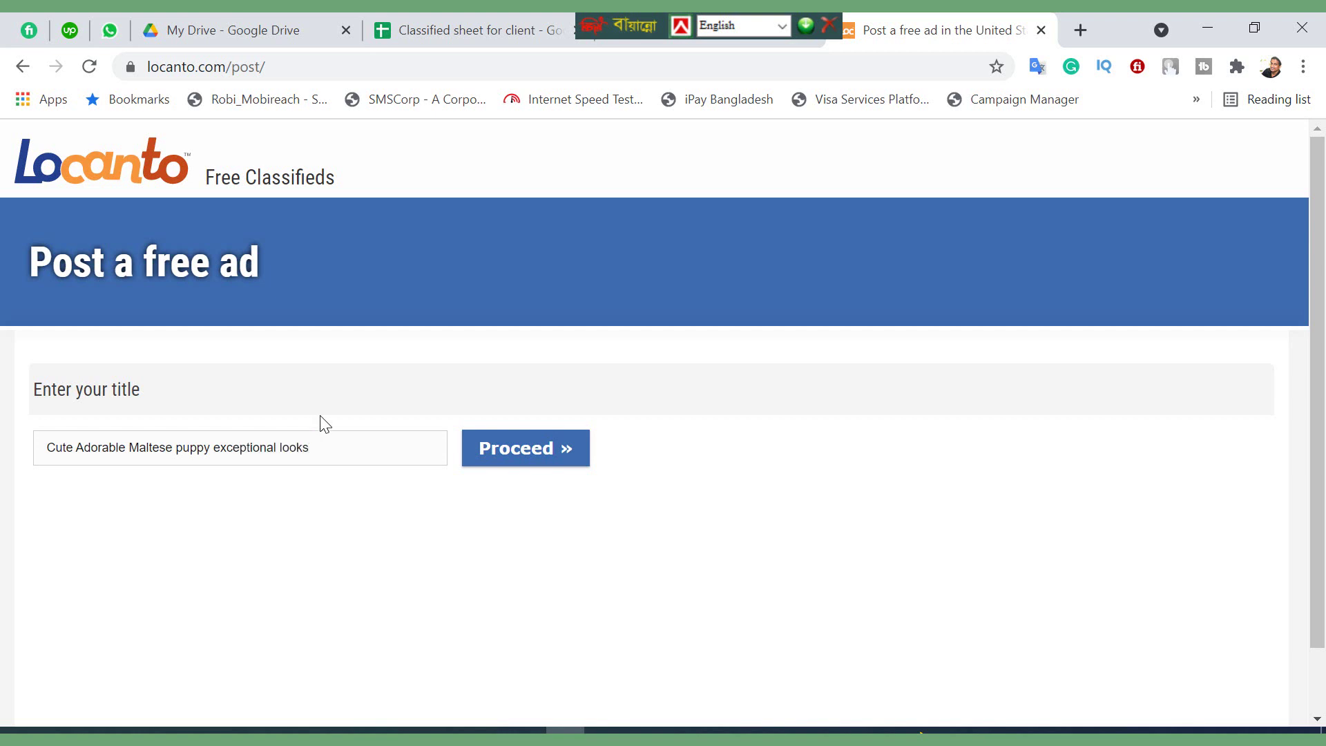
Proceed past the title and expand Community to list its subcategories, including Pet Sitting
left_click(530, 465)
scroll(492, 261, "down", 5)
scroll(573, 207, "up", 2)
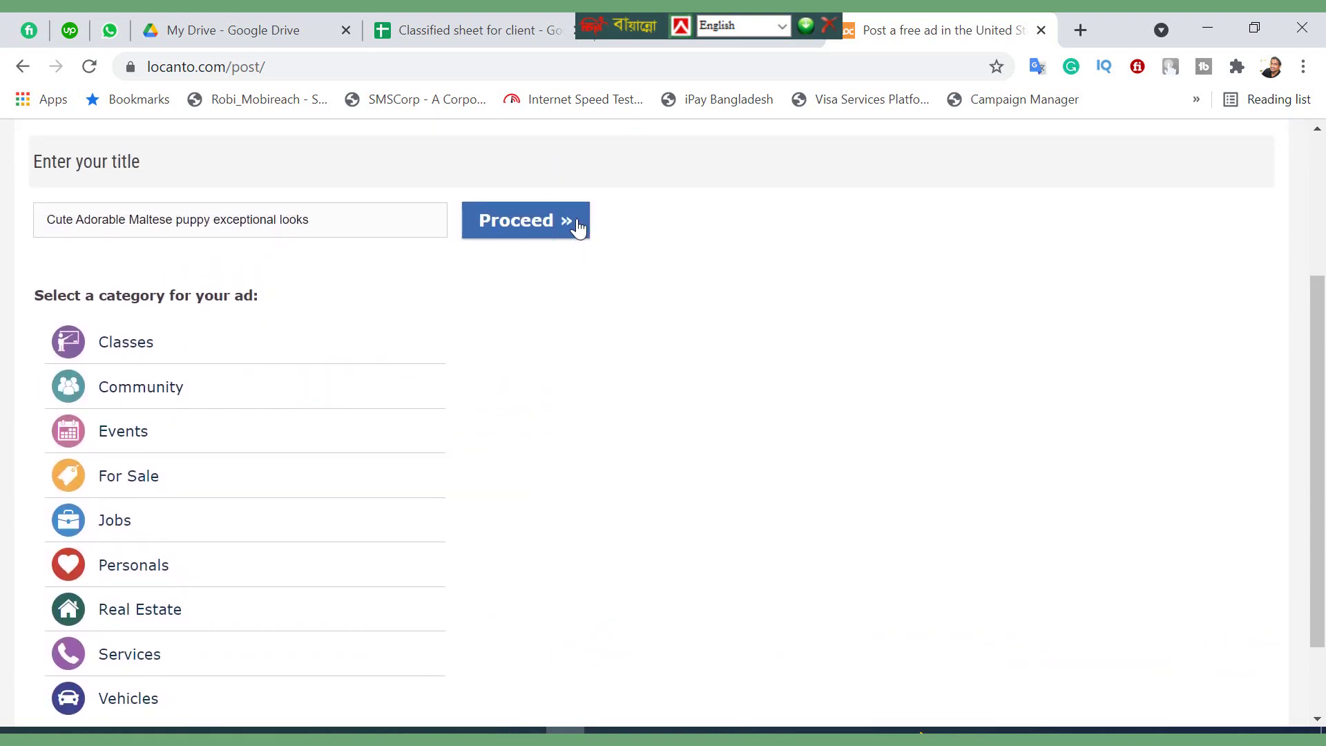
scroll(142, 386, "down", 2)
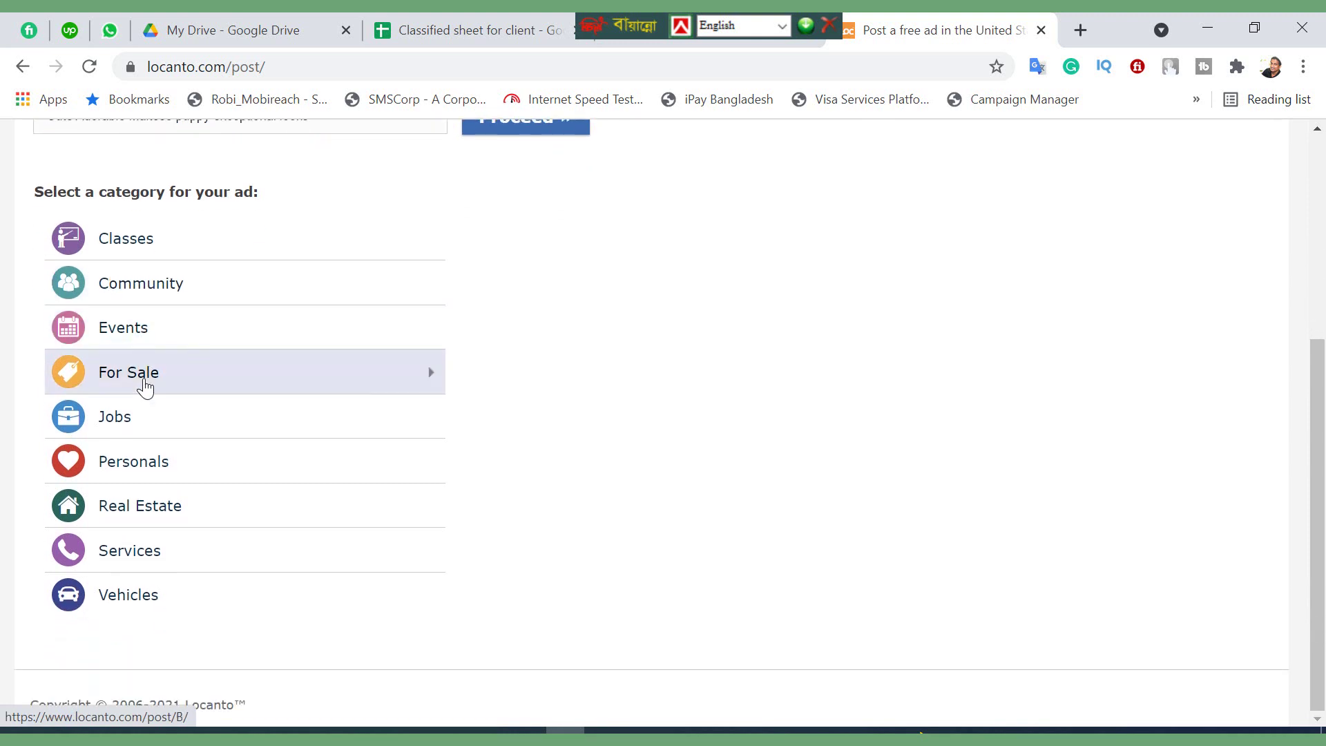
scroll(141, 383, "up", 2)
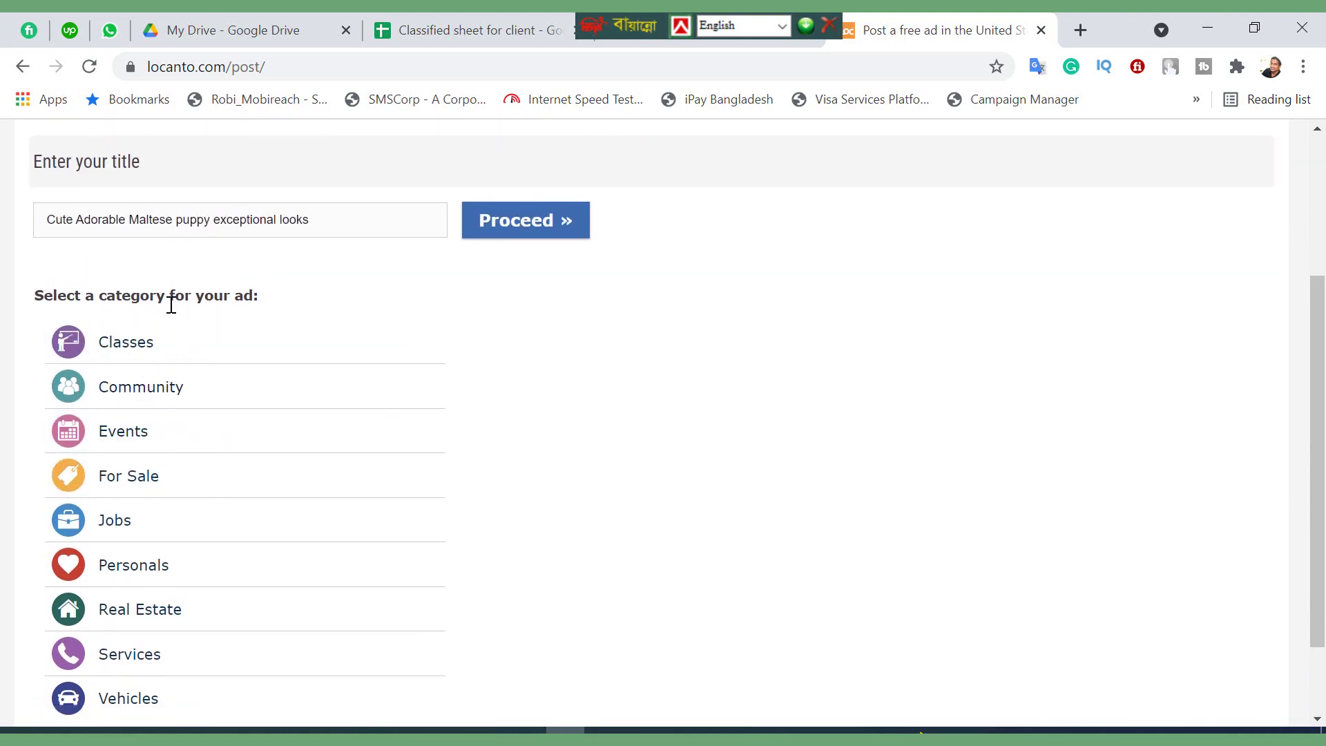
left_click(135, 401)
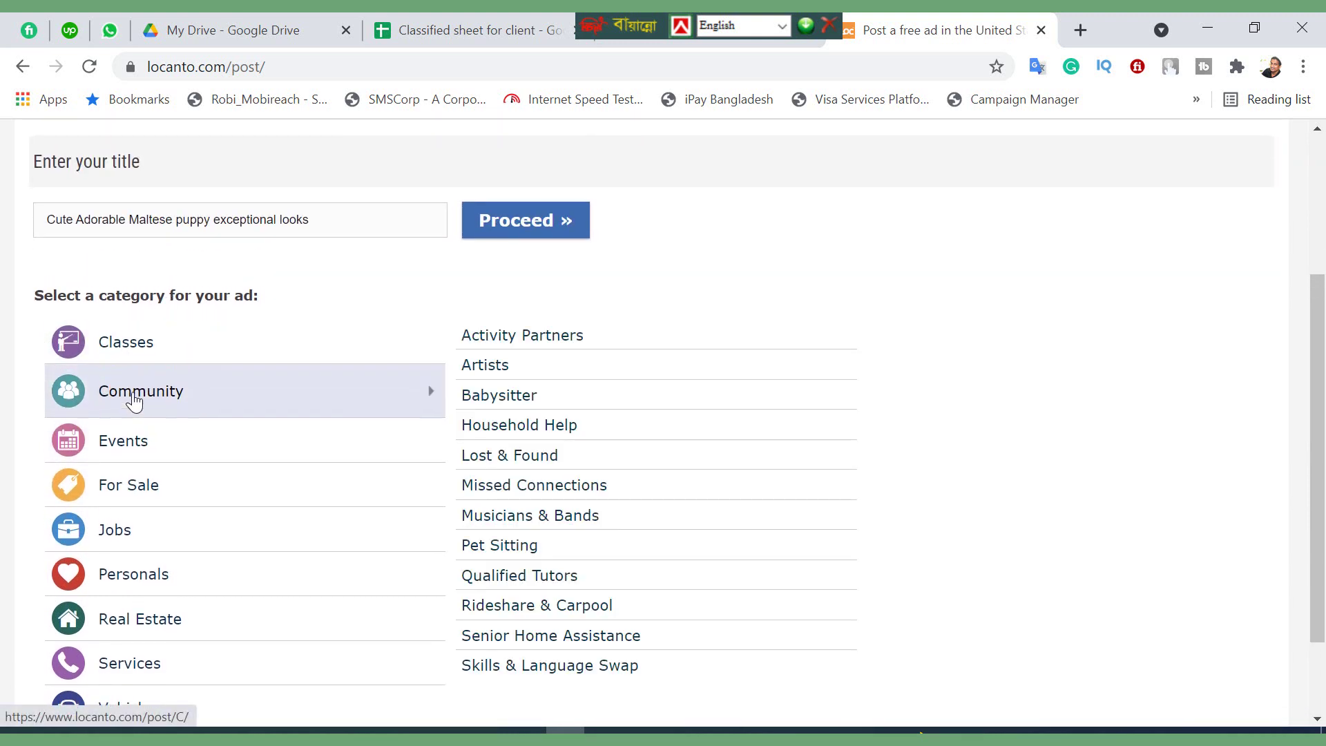
scroll(287, 435, "down", 2)
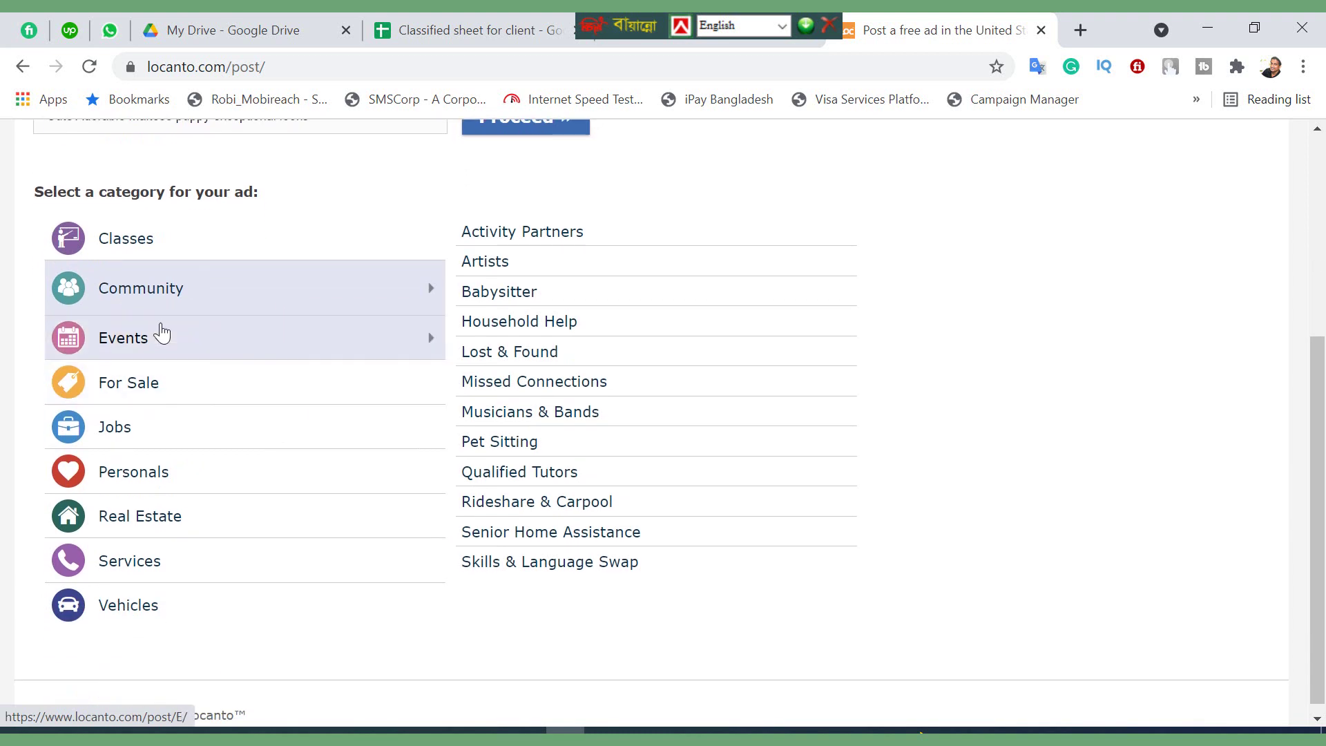
Choose Community > Pet Sitting and paste the 227-character puppy description from Notepad
left_click(497, 447)
scroll(483, 459, "down", 3)
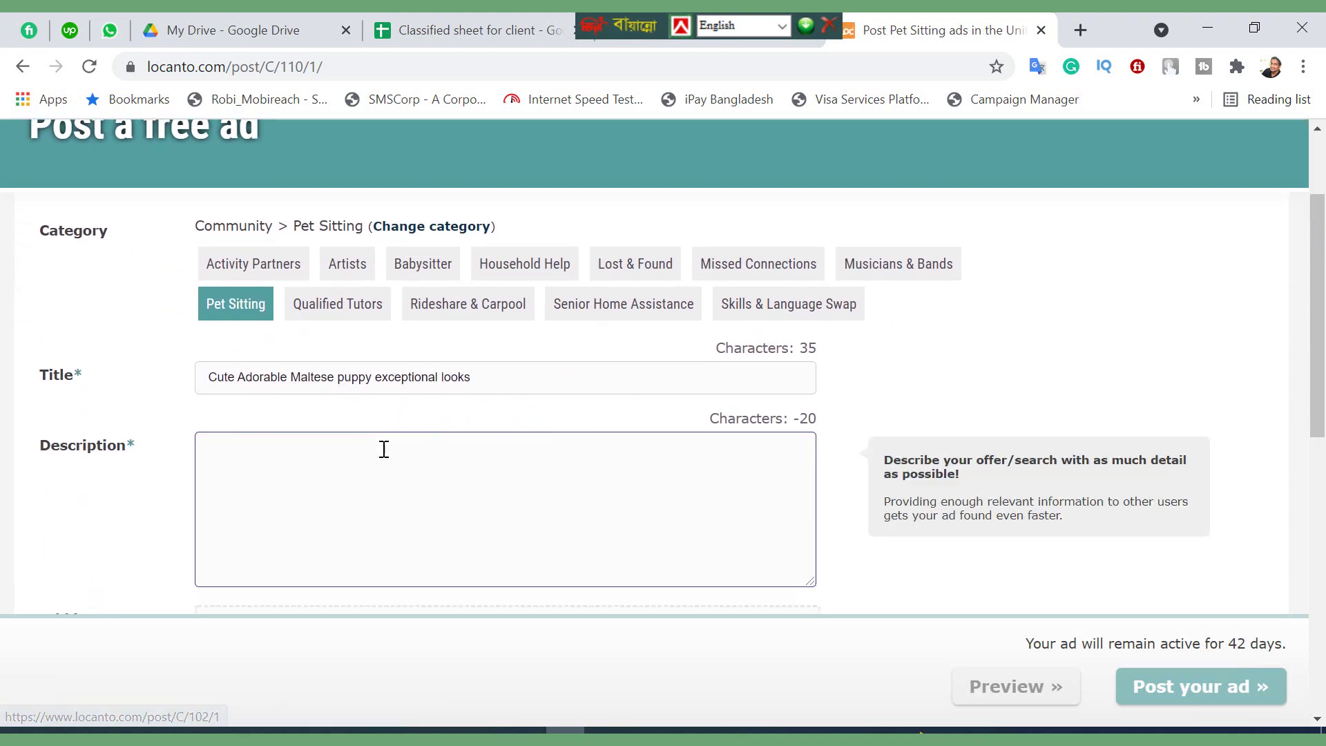
left_click(309, 433)
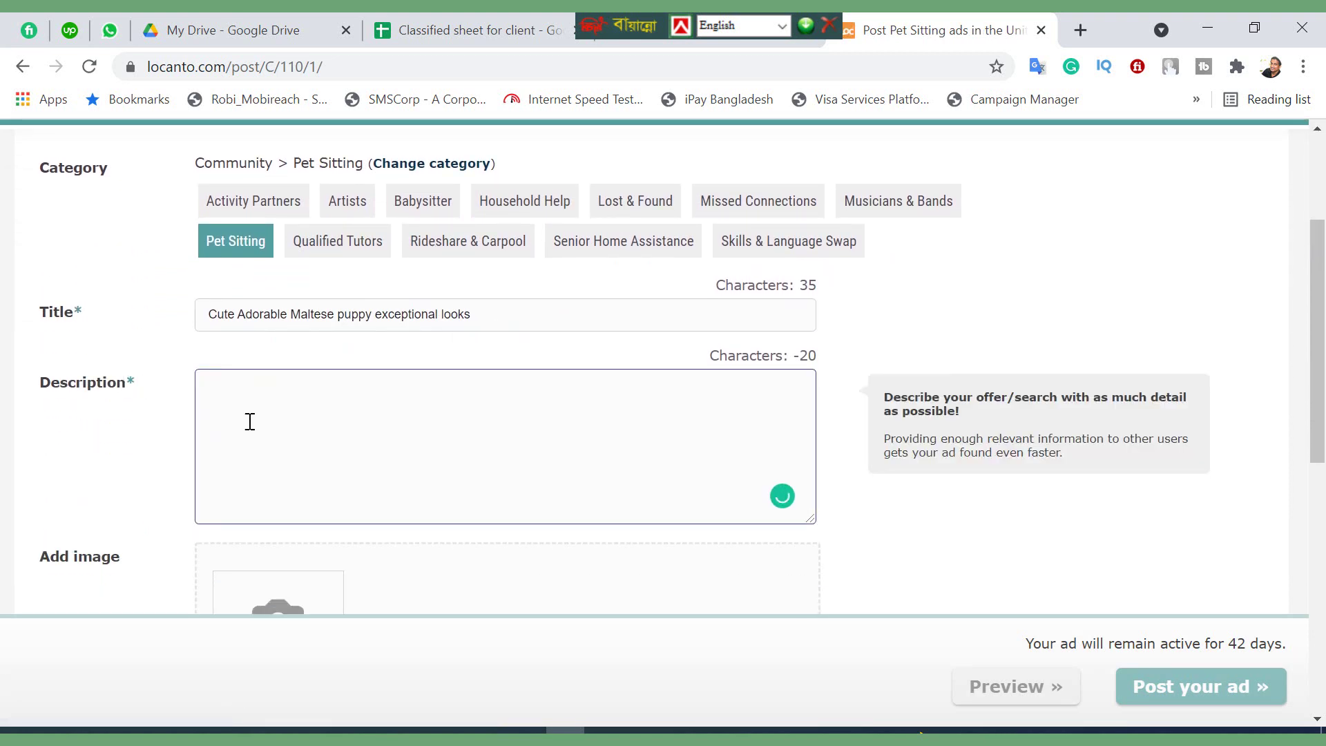
left_click(447, 729)
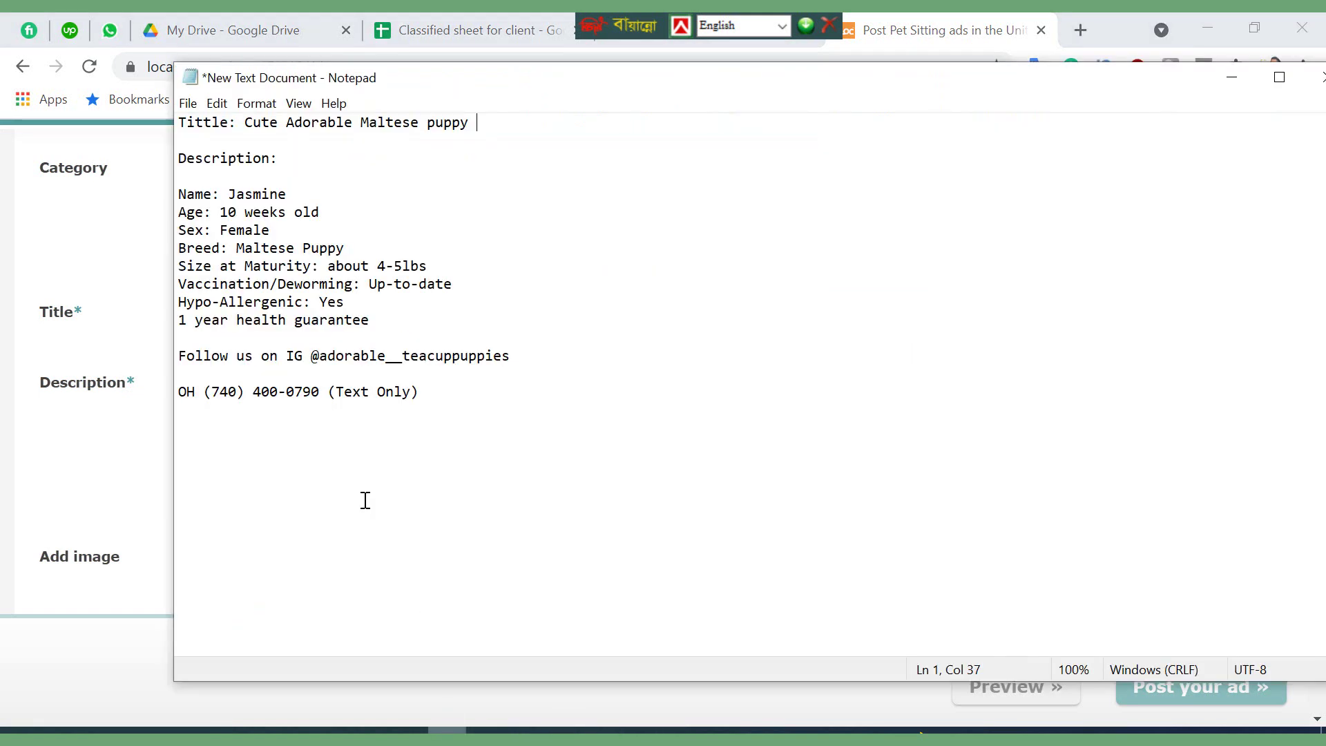
left_click_drag(453, 392, 162, 194)
key("ctrl+c")
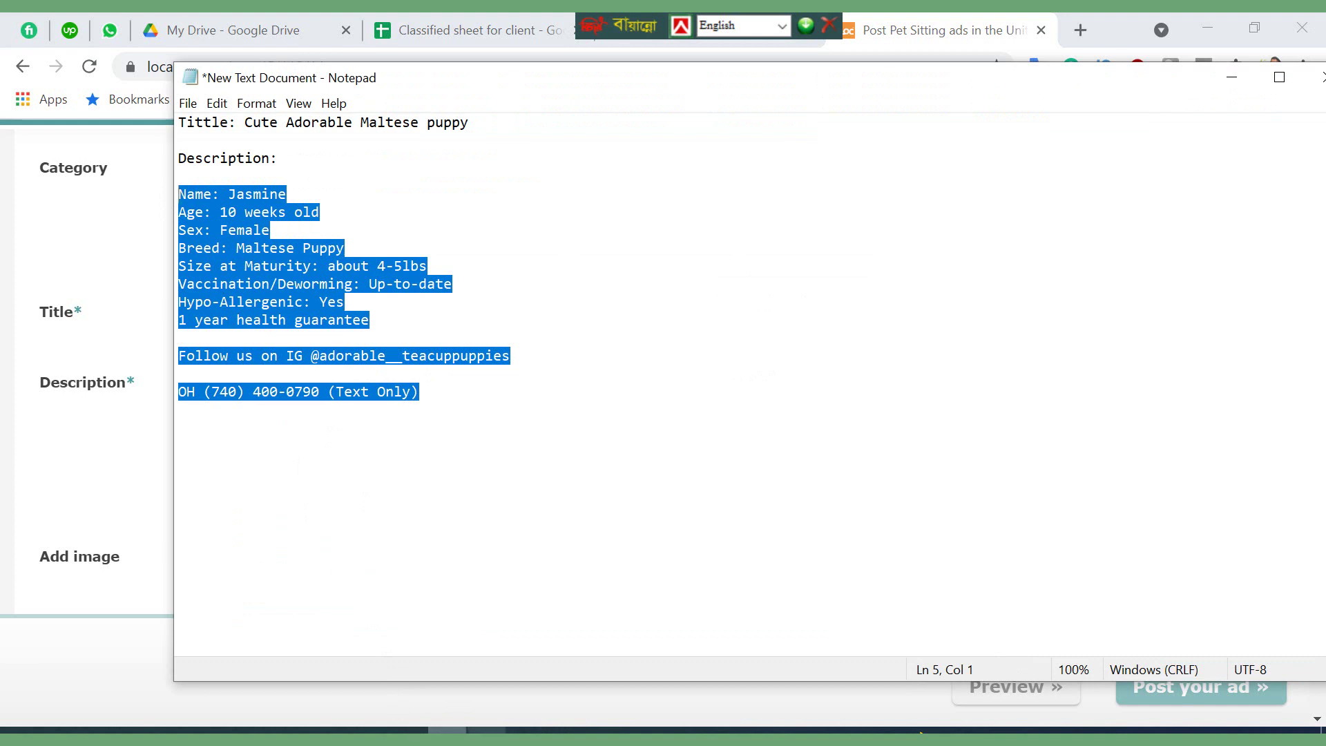
left_click(565, 729)
key("ctrl+v")
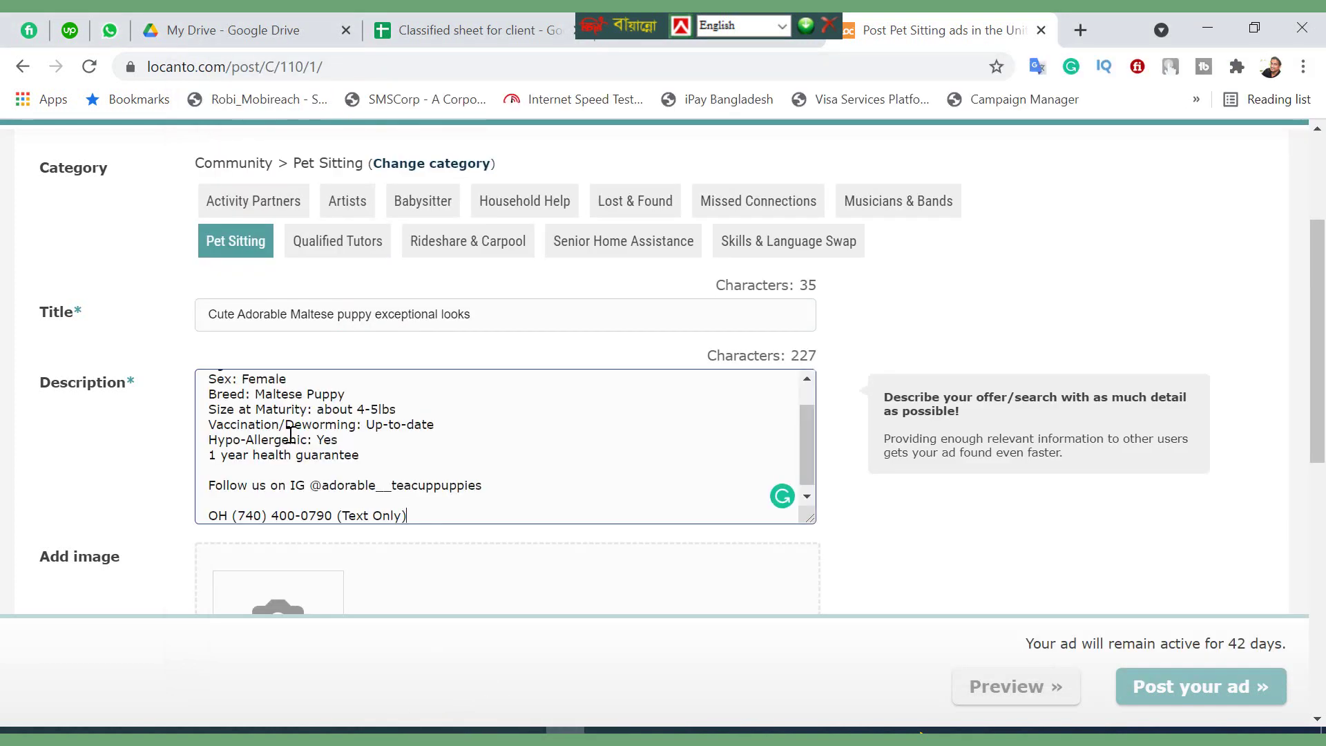
scroll(297, 434, "down", 5)
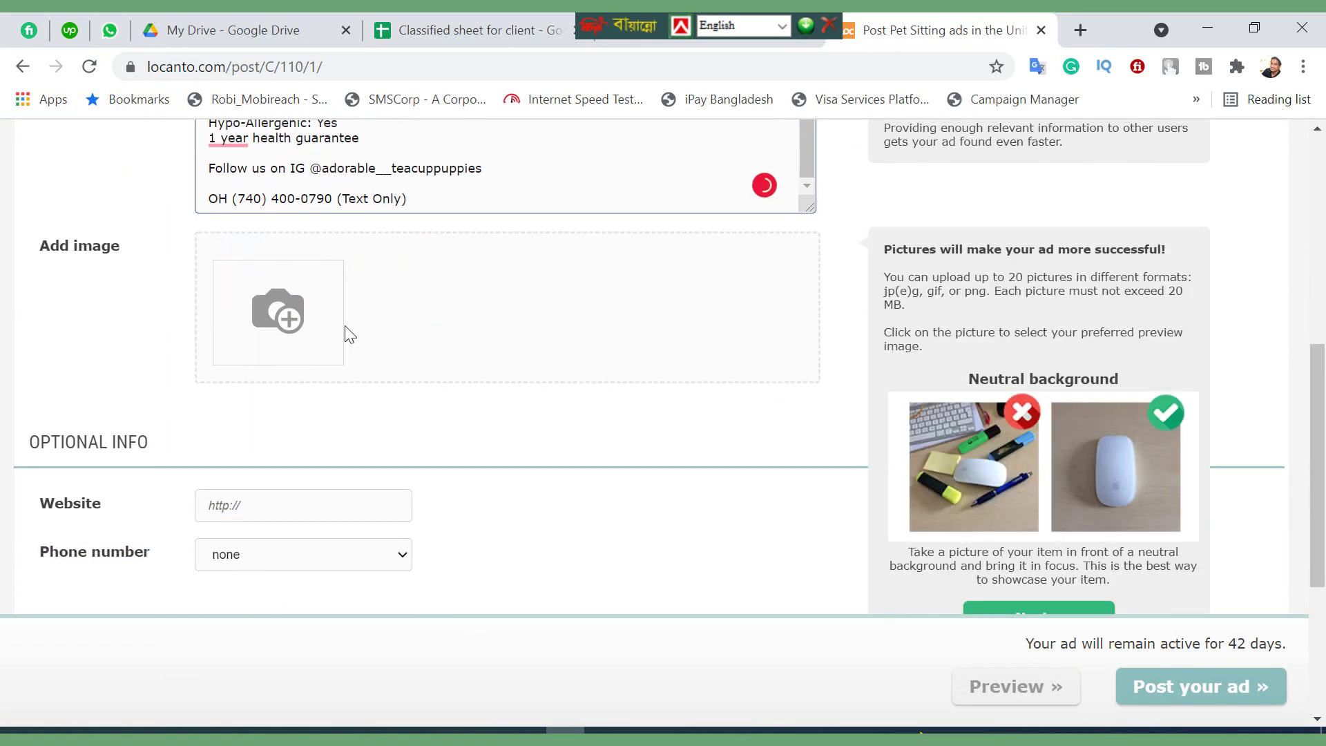
Upload the WhatsApp Maltese puppy photo as the Locanto ad's image
left_click(288, 321)
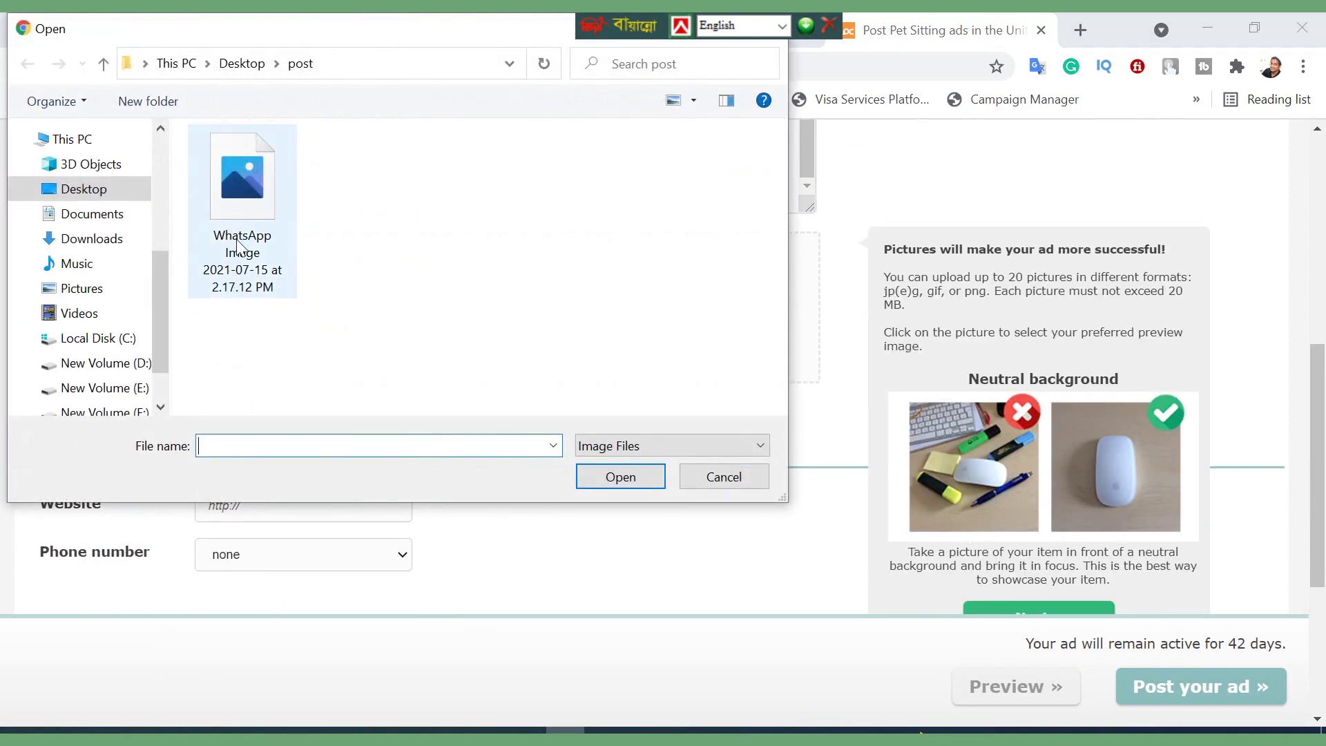
left_click(269, 213)
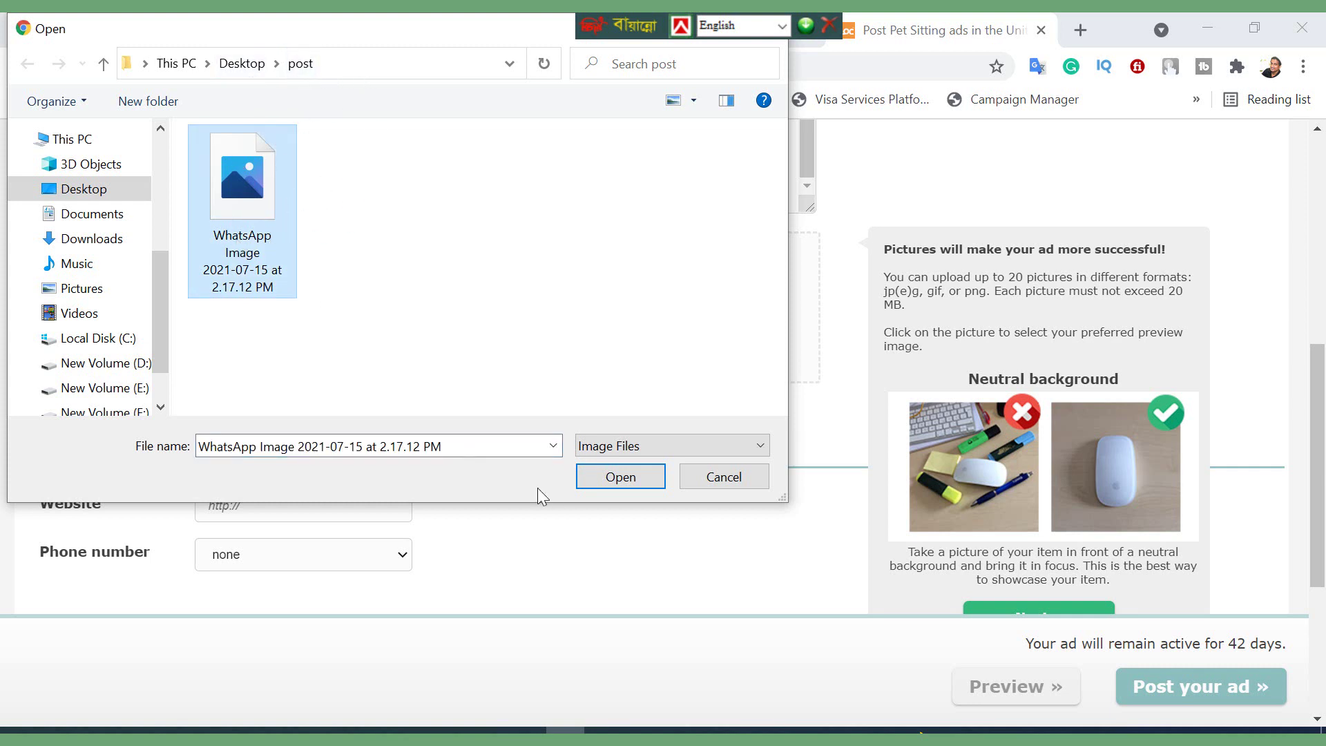
left_click(633, 479)
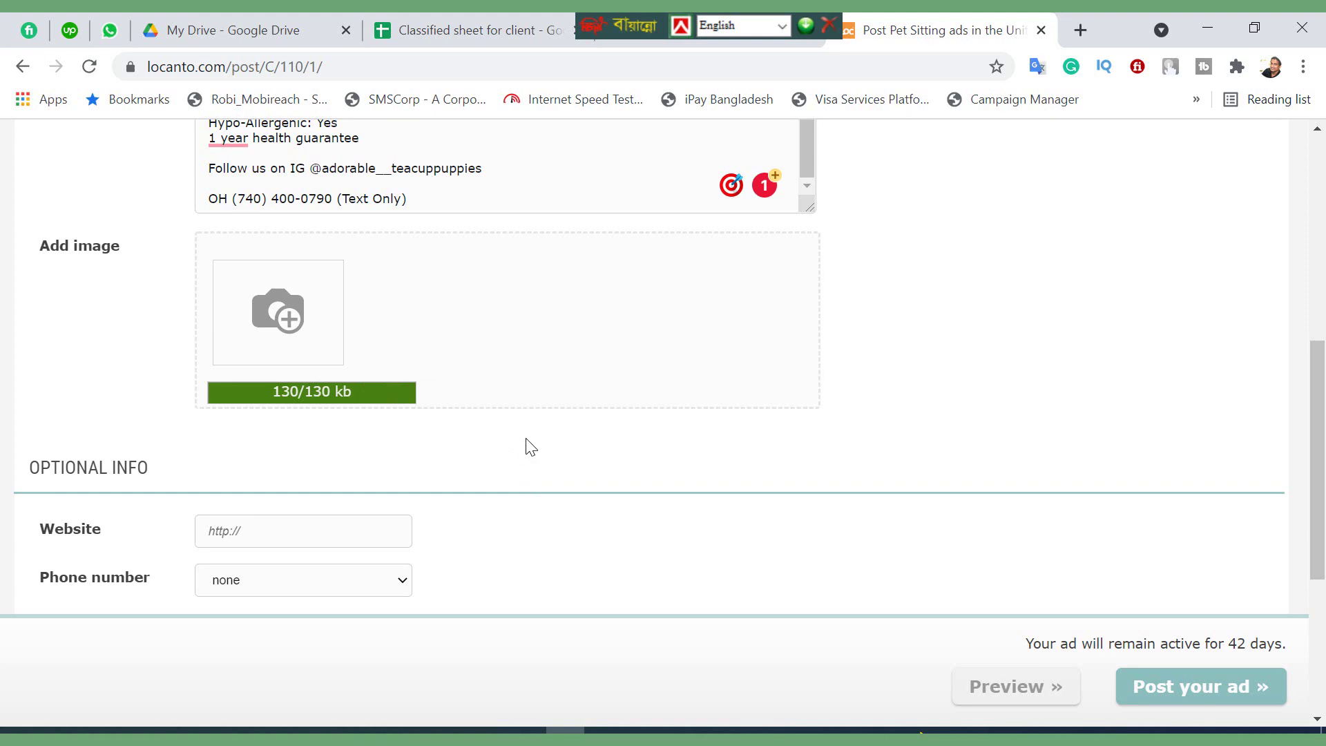
scroll(414, 439, "down", 3)
scroll(327, 428, "up", 6)
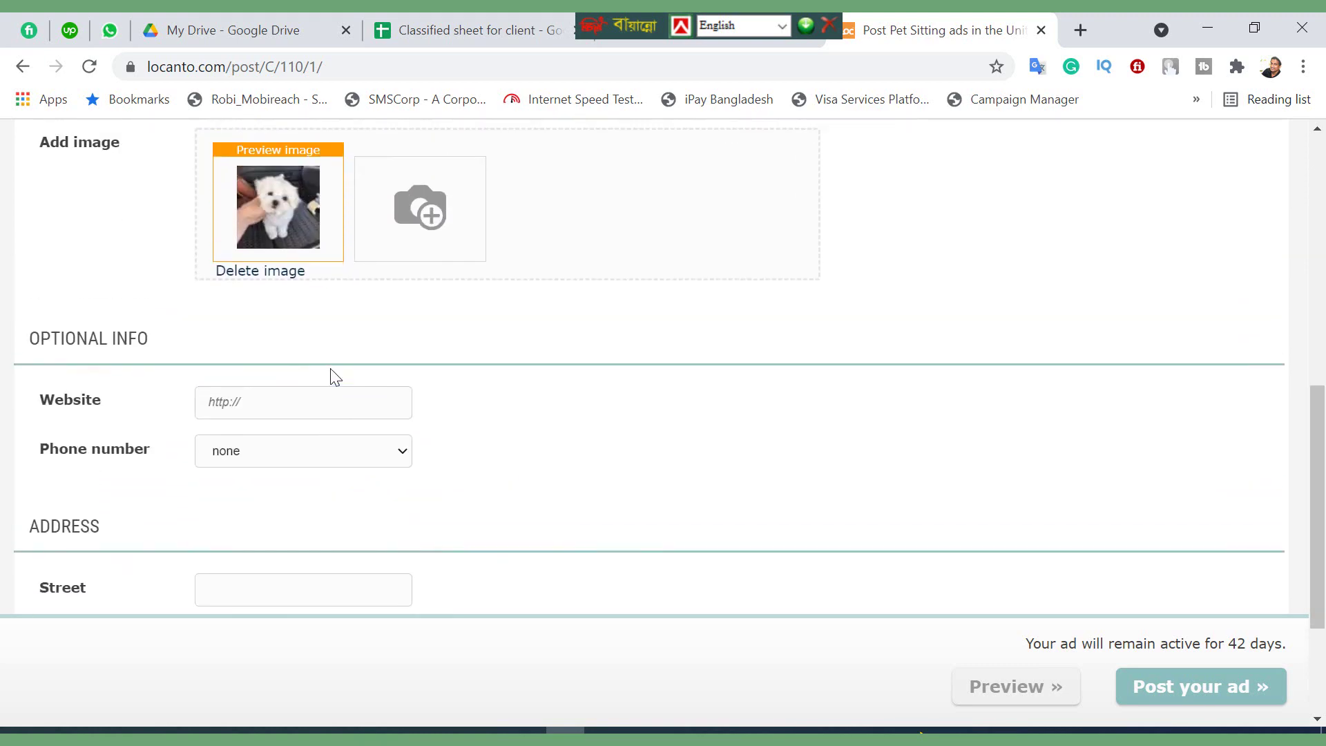
scroll(415, 366, "up", 2)
scroll(471, 353, "down", 2)
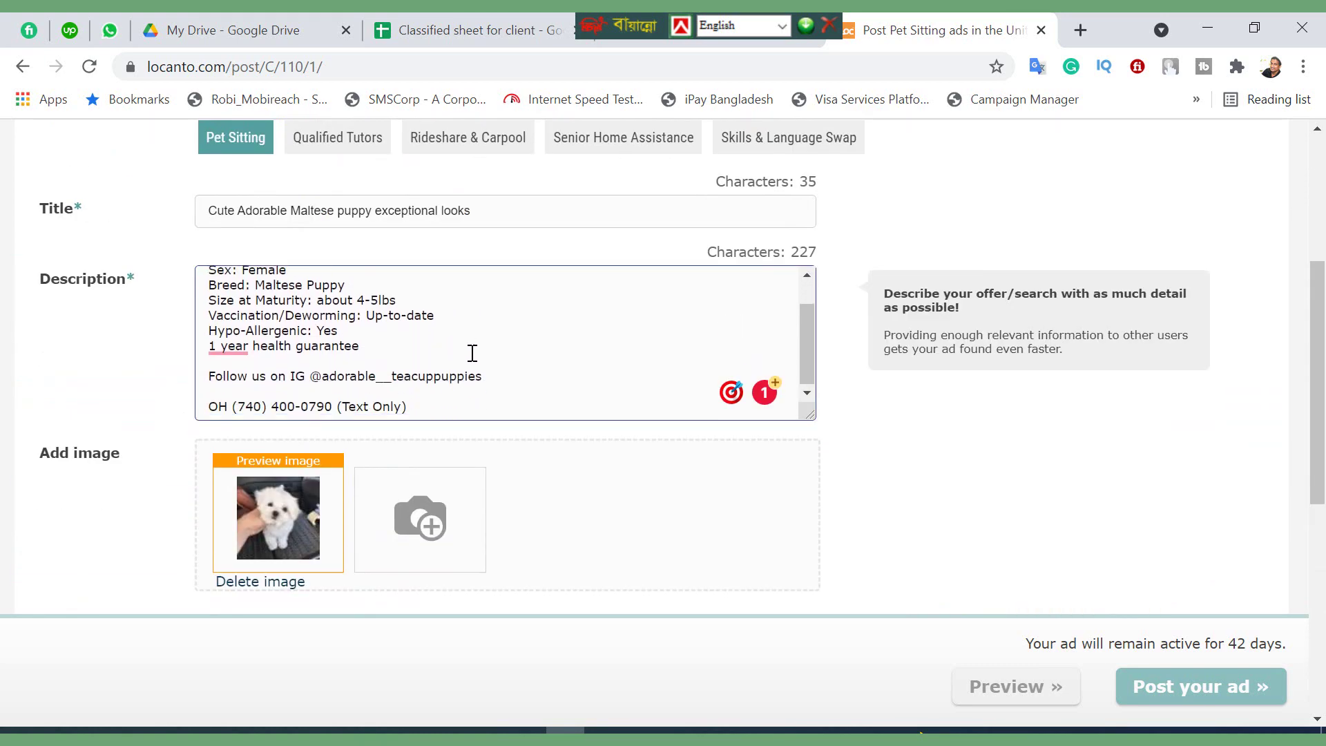
Check the client tracking sheet, then go back to the Locanto pet-sitting ad form
left_click(491, 28)
left_click(939, 31)
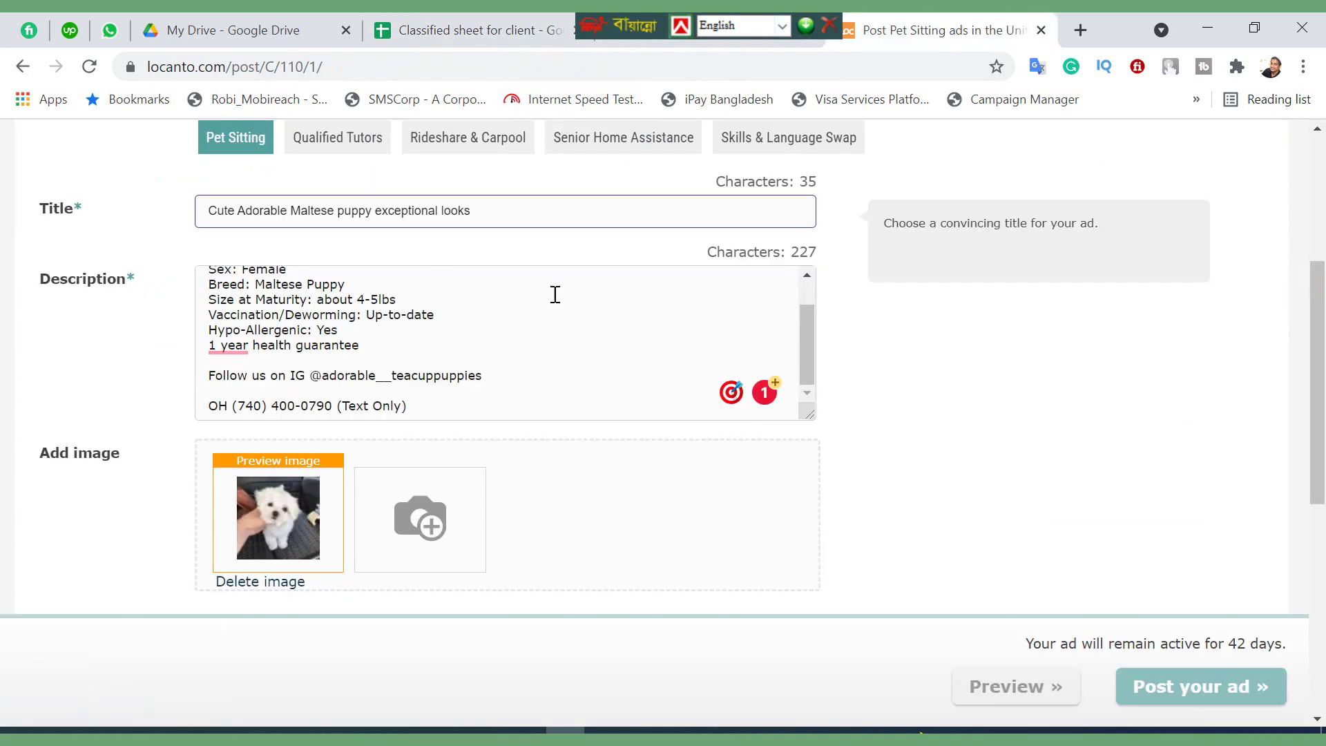
scroll(359, 450, "down", 7)
Replace the mistyped city entry with South Carolina, chosen from the 'south caro' suggestions
left_click(237, 437)
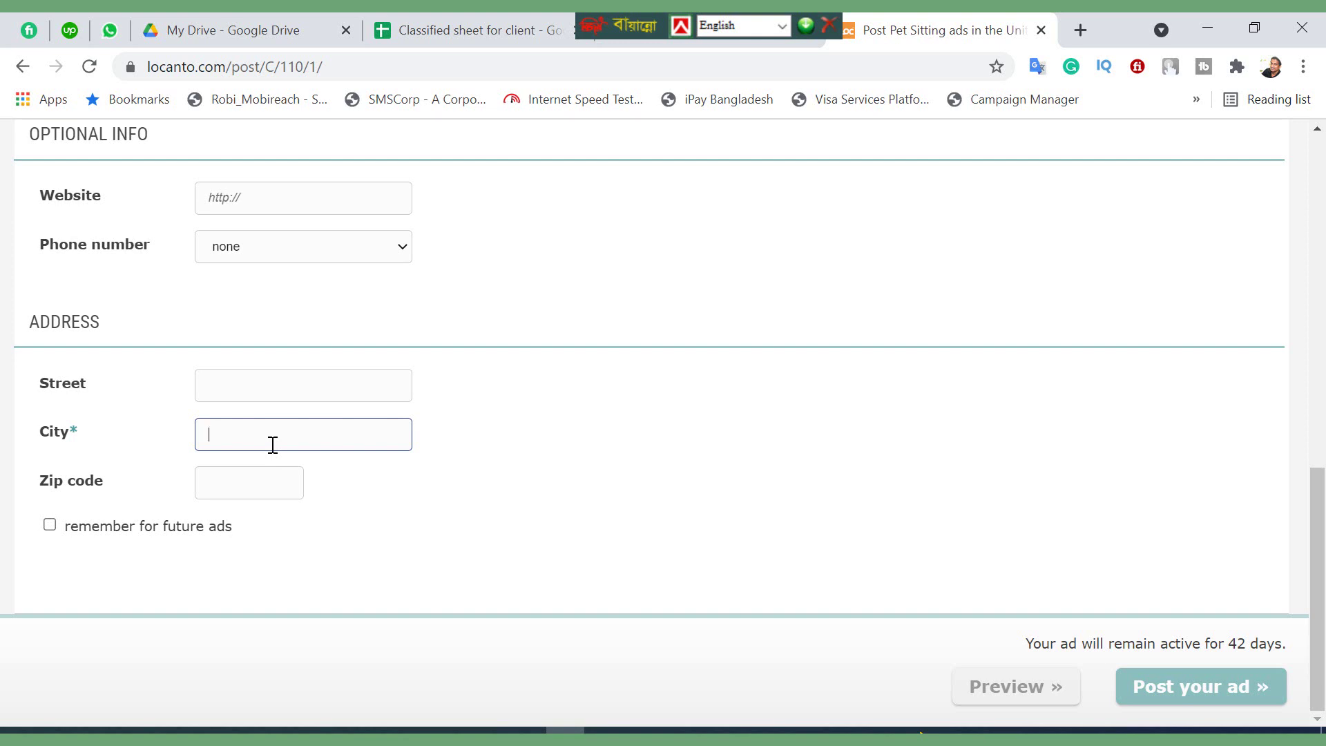
type("pe")
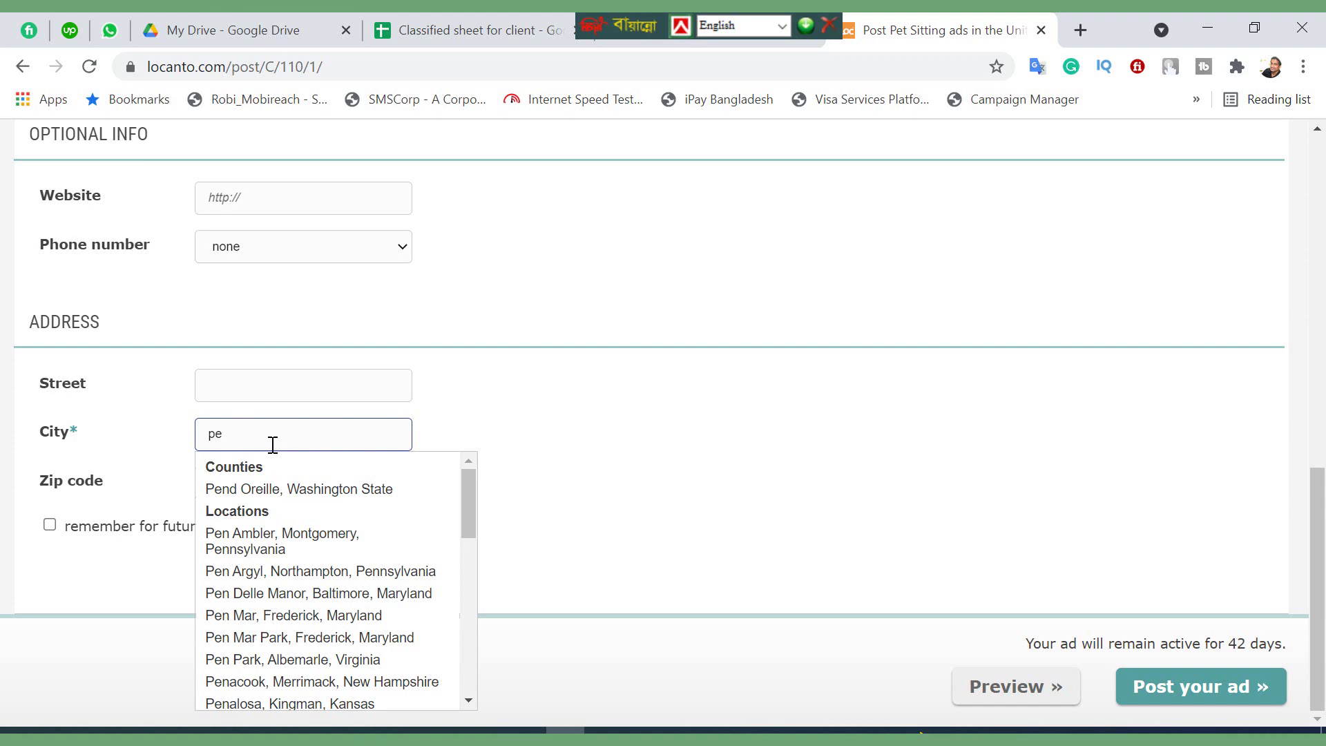
type("ns")
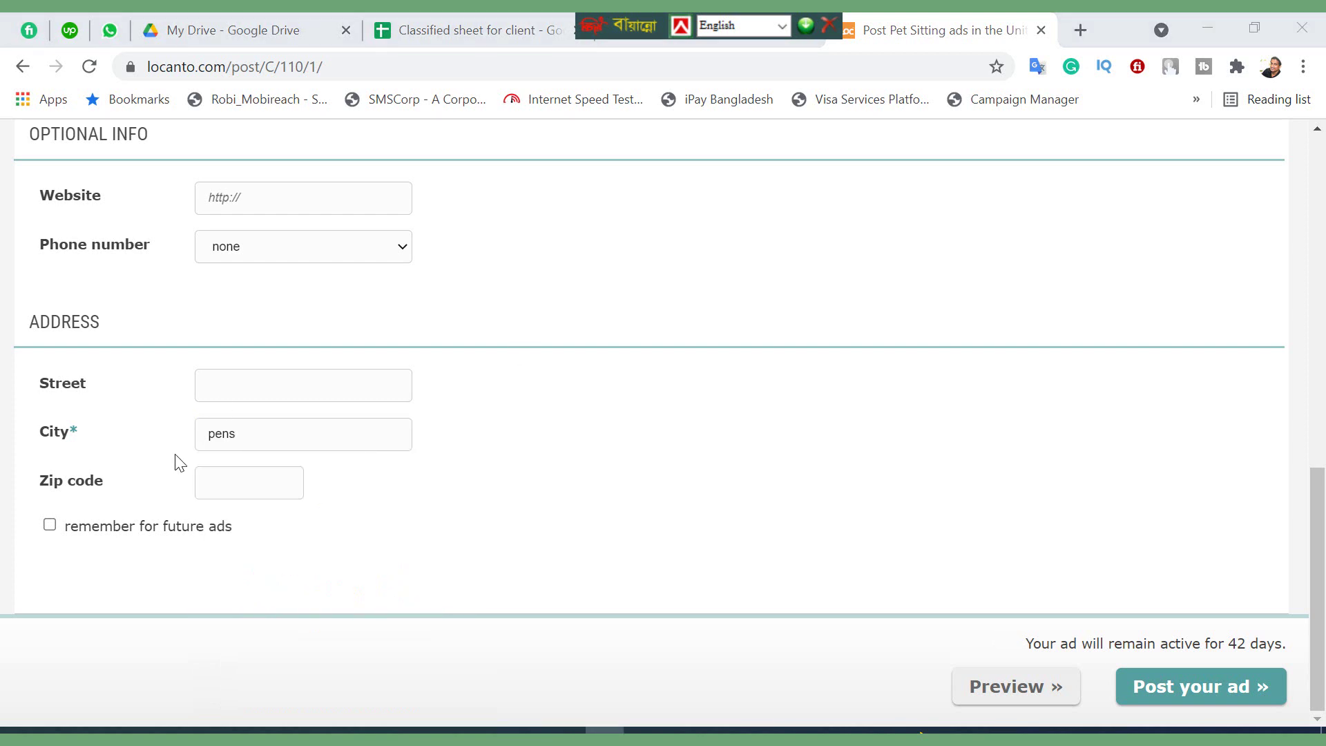
left_click(284, 432)
key("BackSpace")
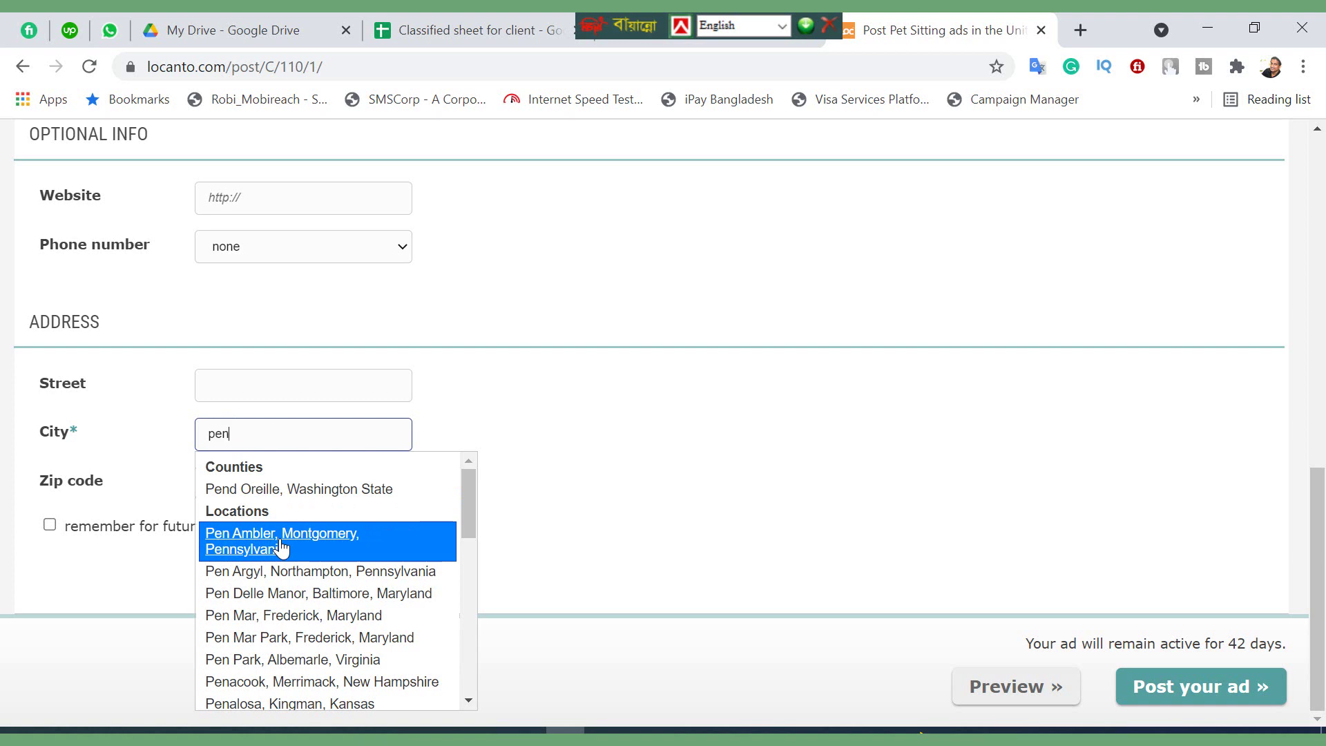
double_click(290, 432)
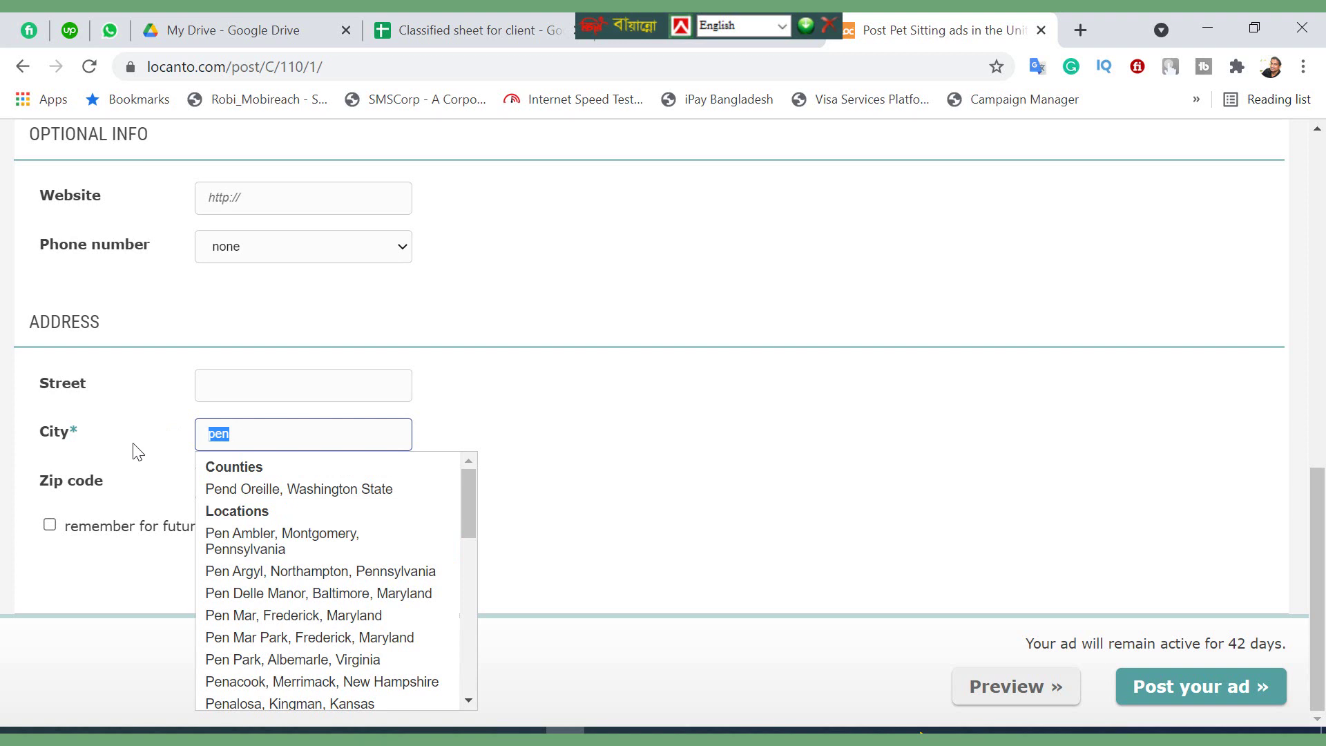
type("south caro")
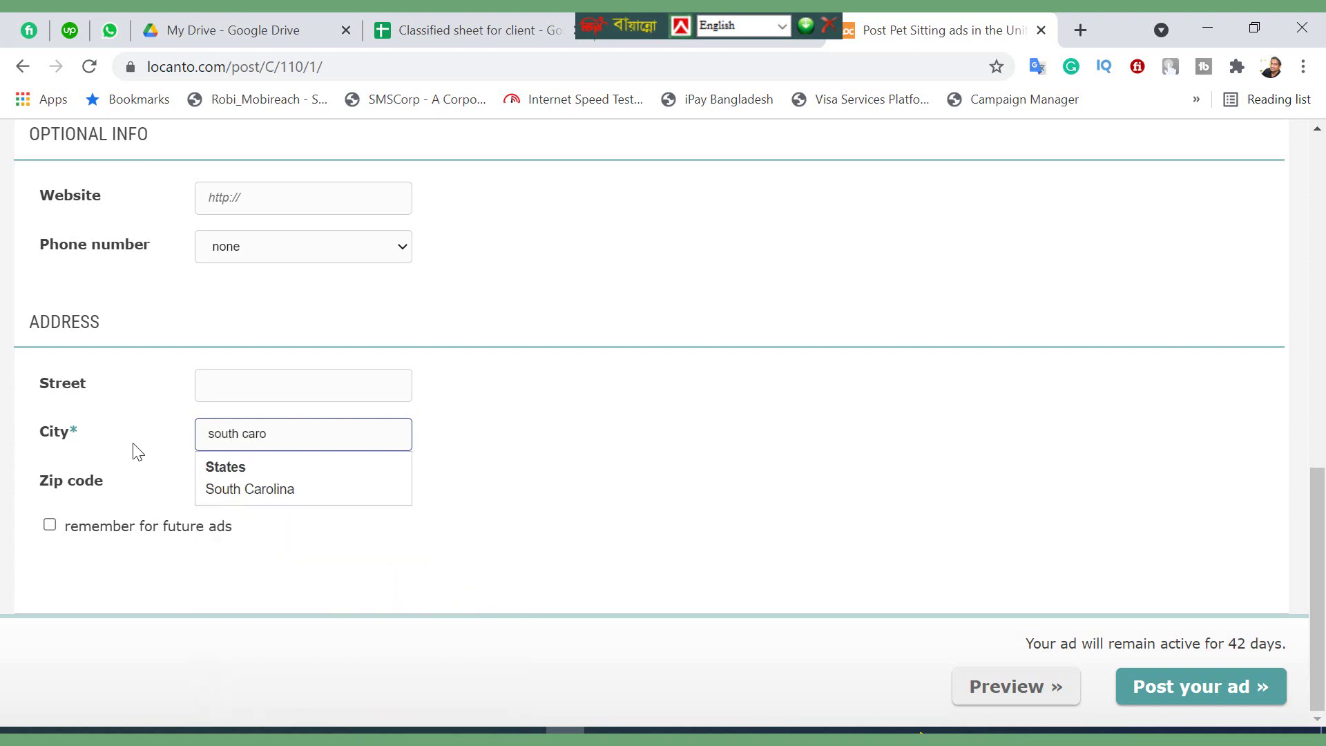
left_click(231, 490)
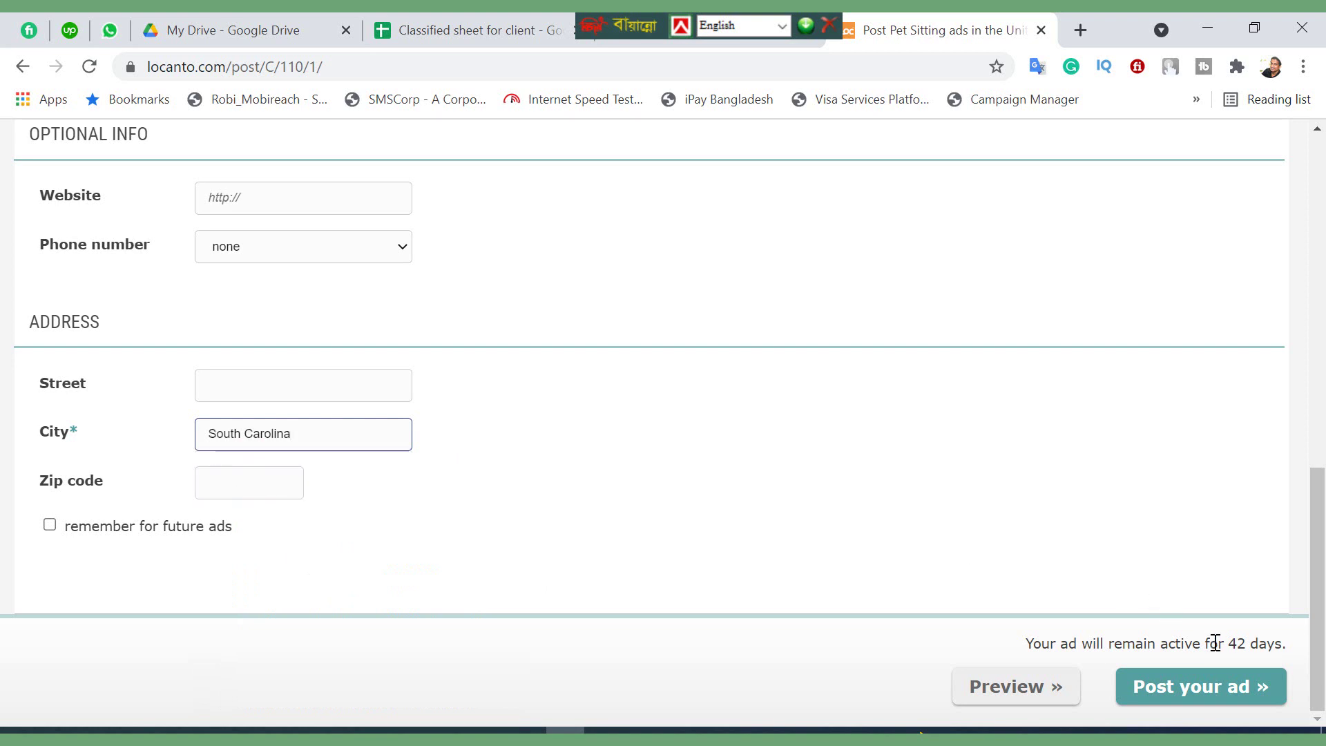
Submit the Maltese puppy ad and proceed past the upgrade page without buying a package
left_click(1178, 685)
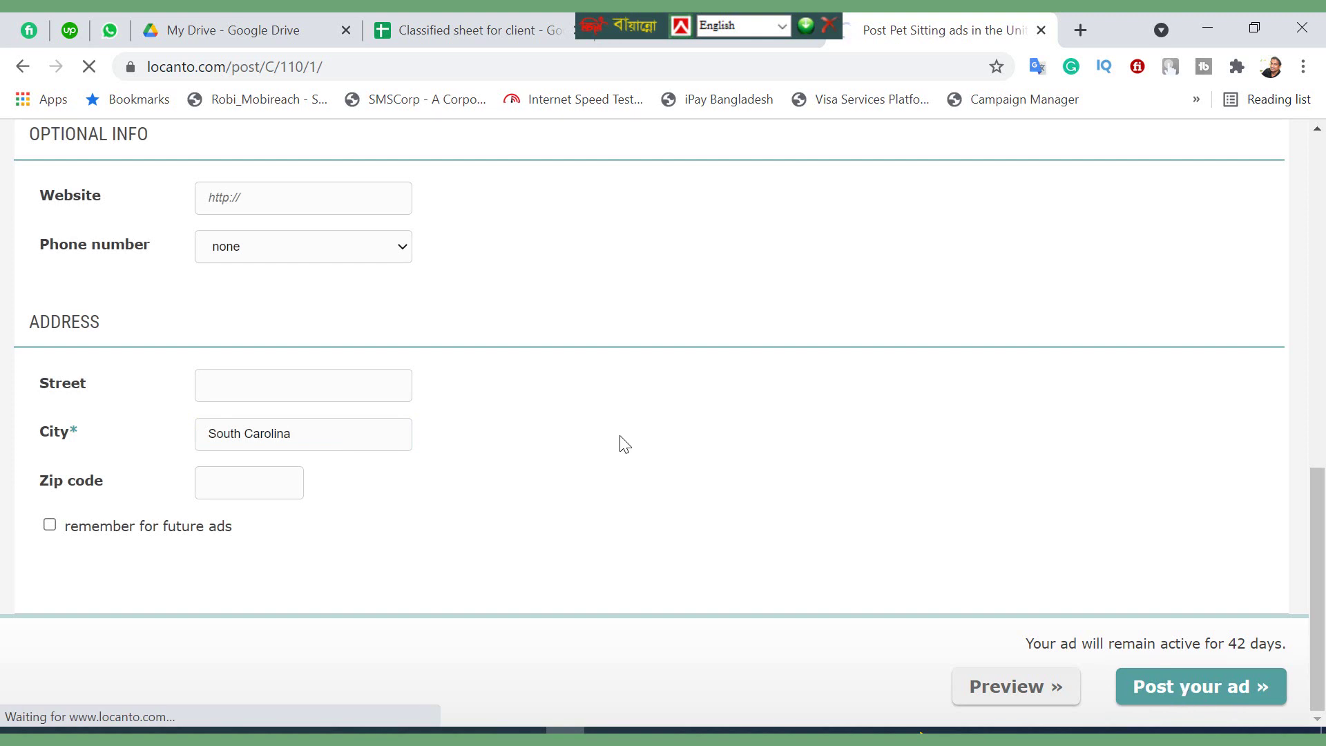
scroll(624, 433, "up", 3)
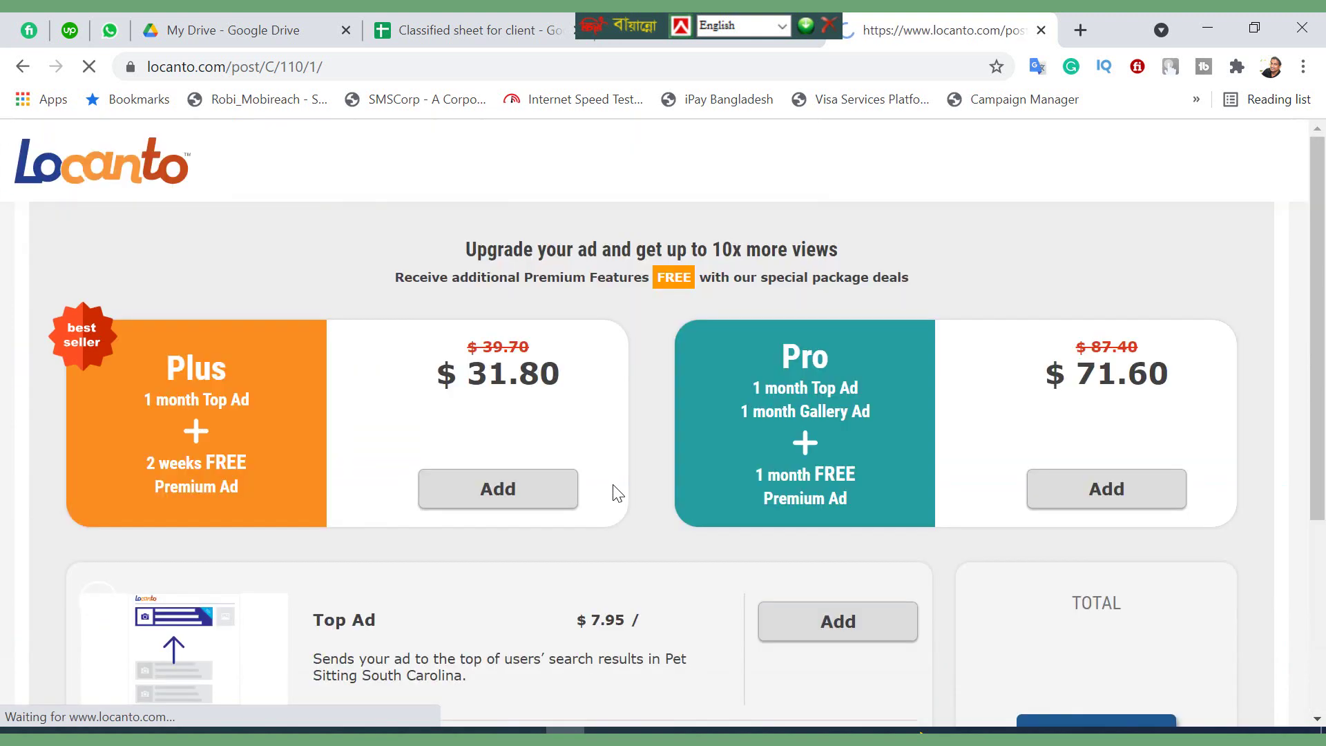
scroll(690, 500, "down", 2)
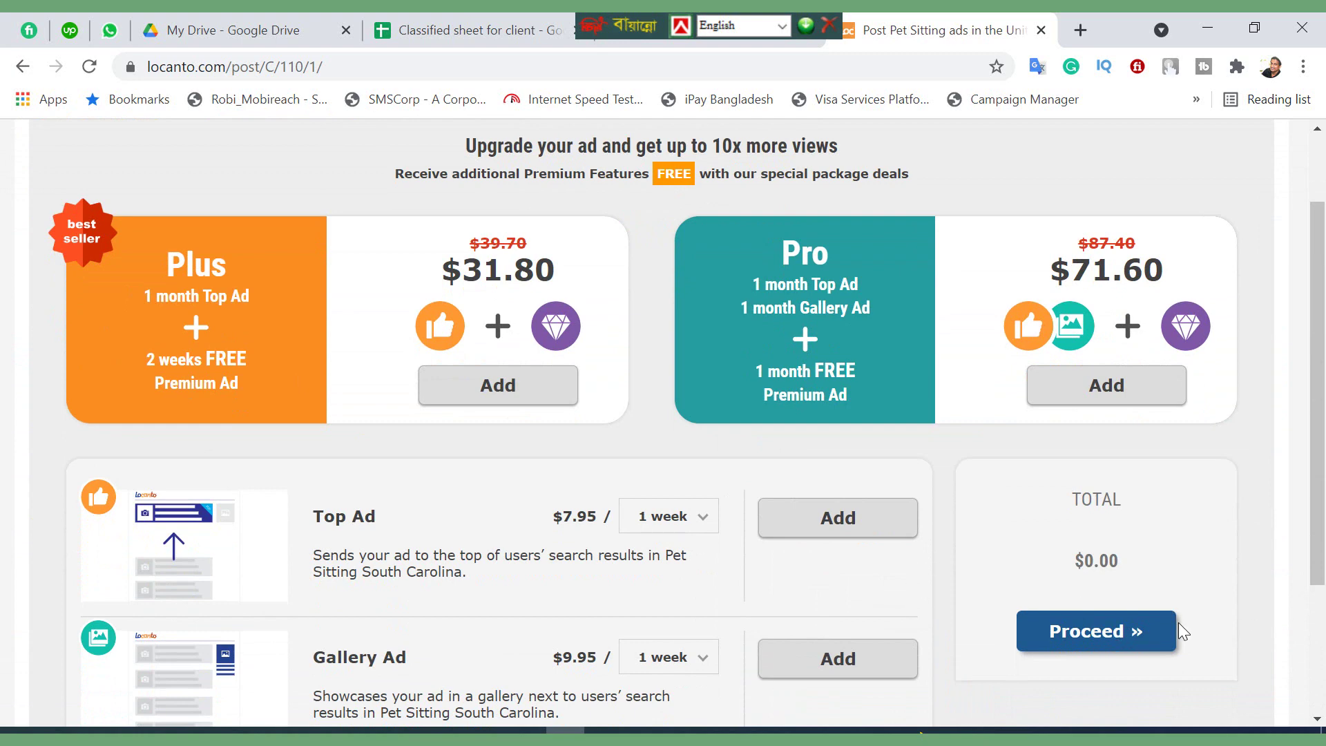
left_click(1046, 644)
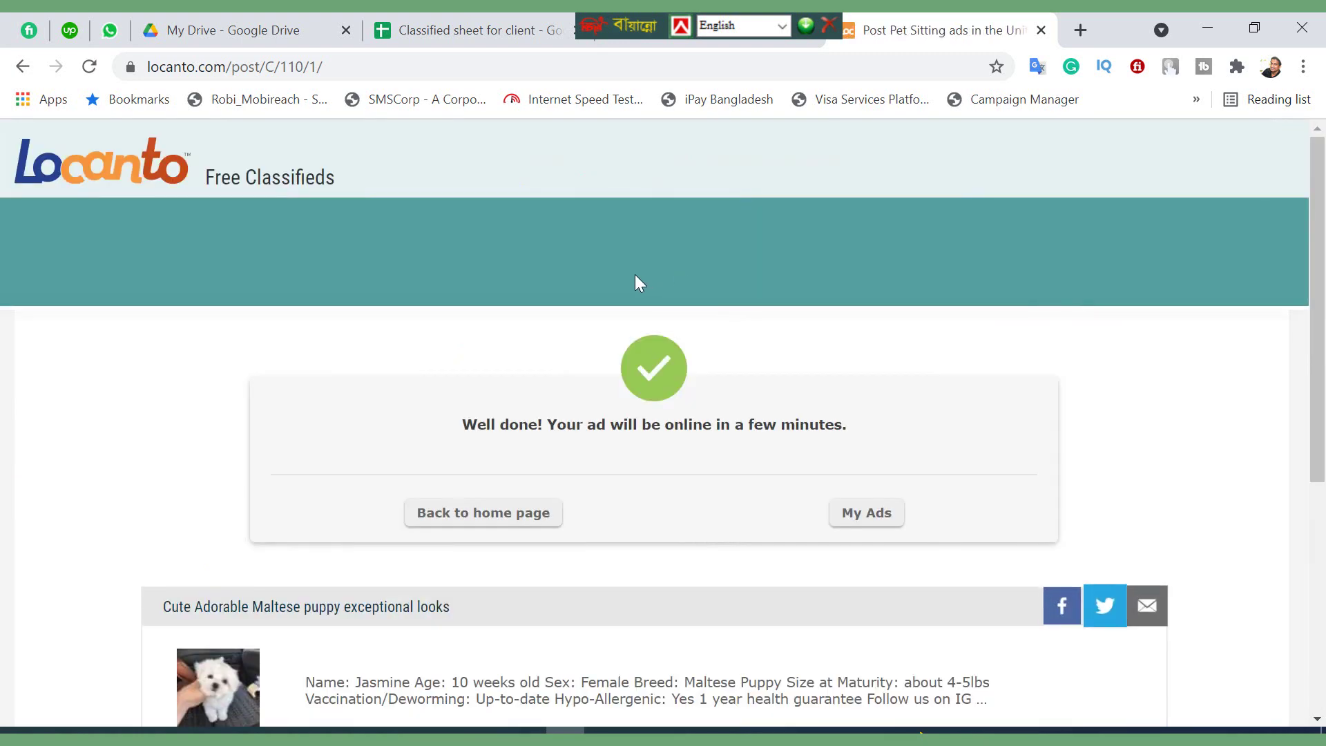
scroll(544, 431, "down", 3)
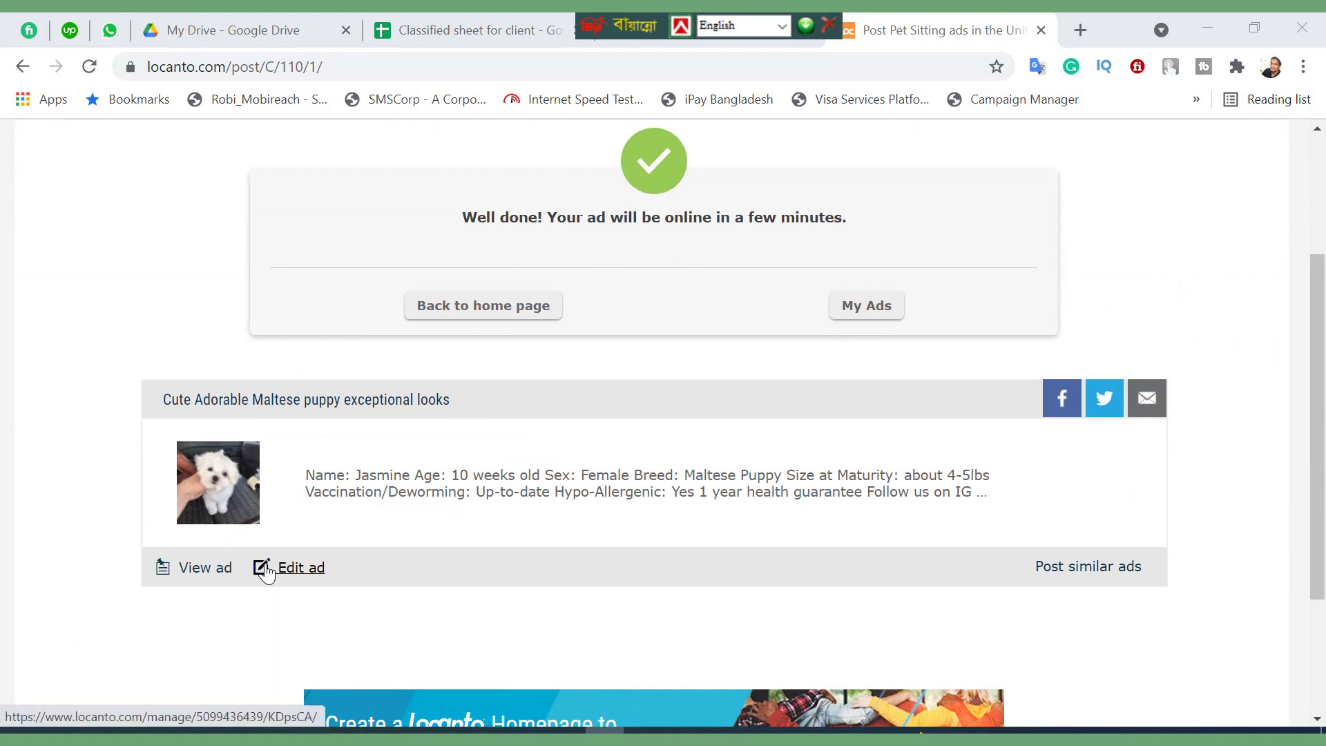
Open the live Maltese puppy ad and review its photo, title, description and South Carolina location
left_click(214, 570)
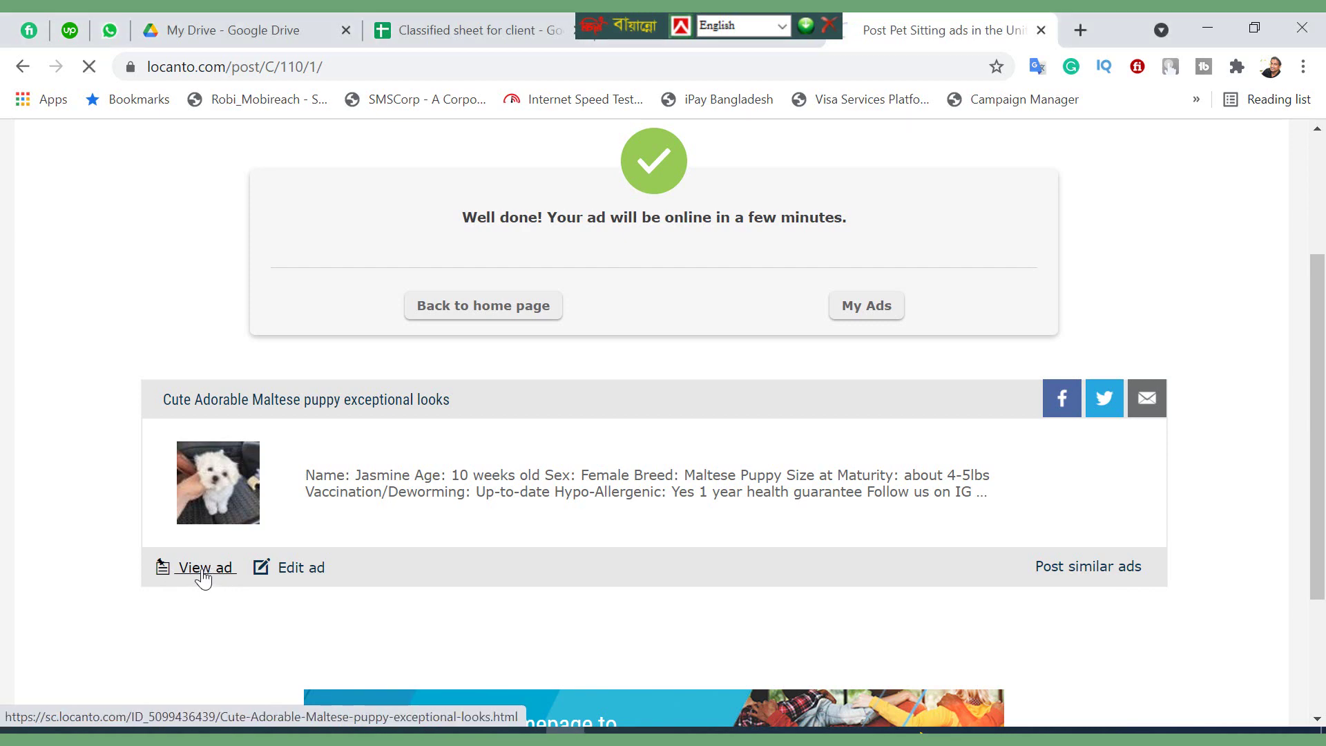
scroll(616, 371, "down", 7)
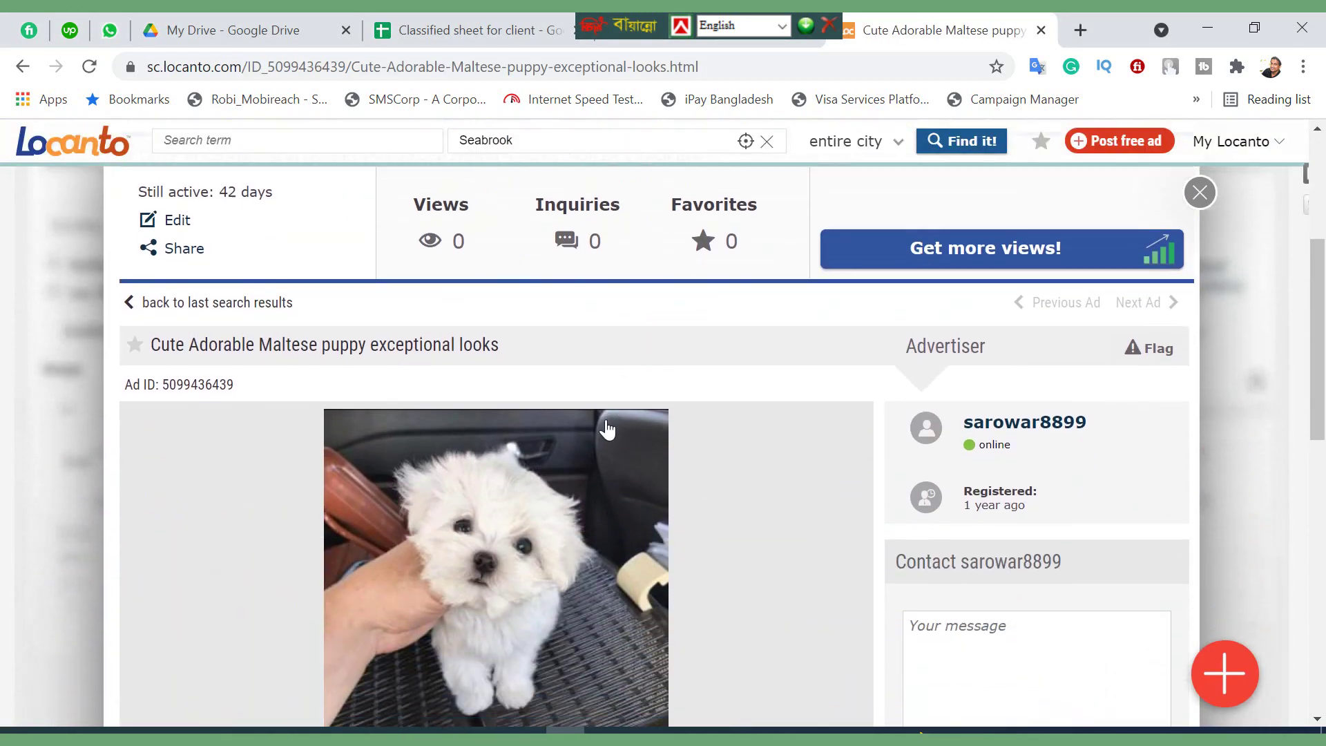
scroll(607, 437, "up", 4)
scroll(508, 473, "down", 3)
scroll(450, 435, "down", 6)
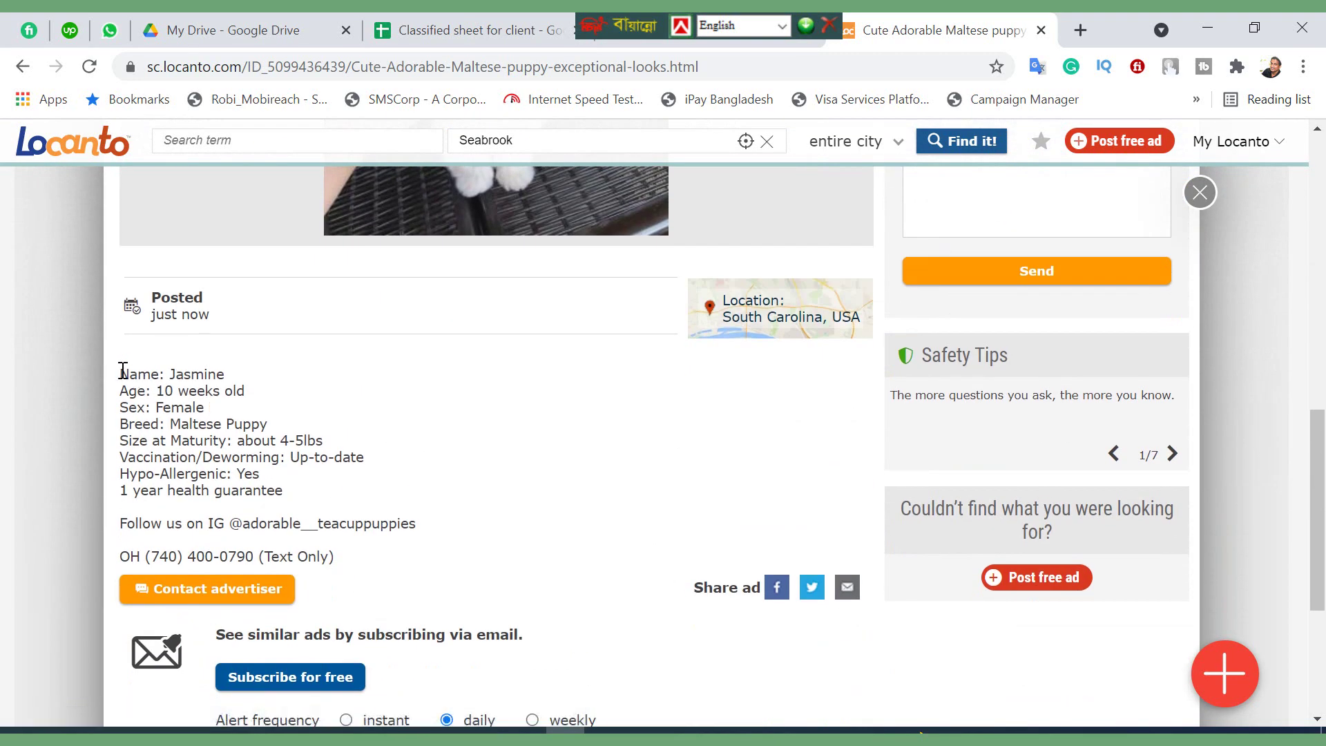
left_click_drag(123, 371, 353, 558)
scroll(358, 474, "up", 10)
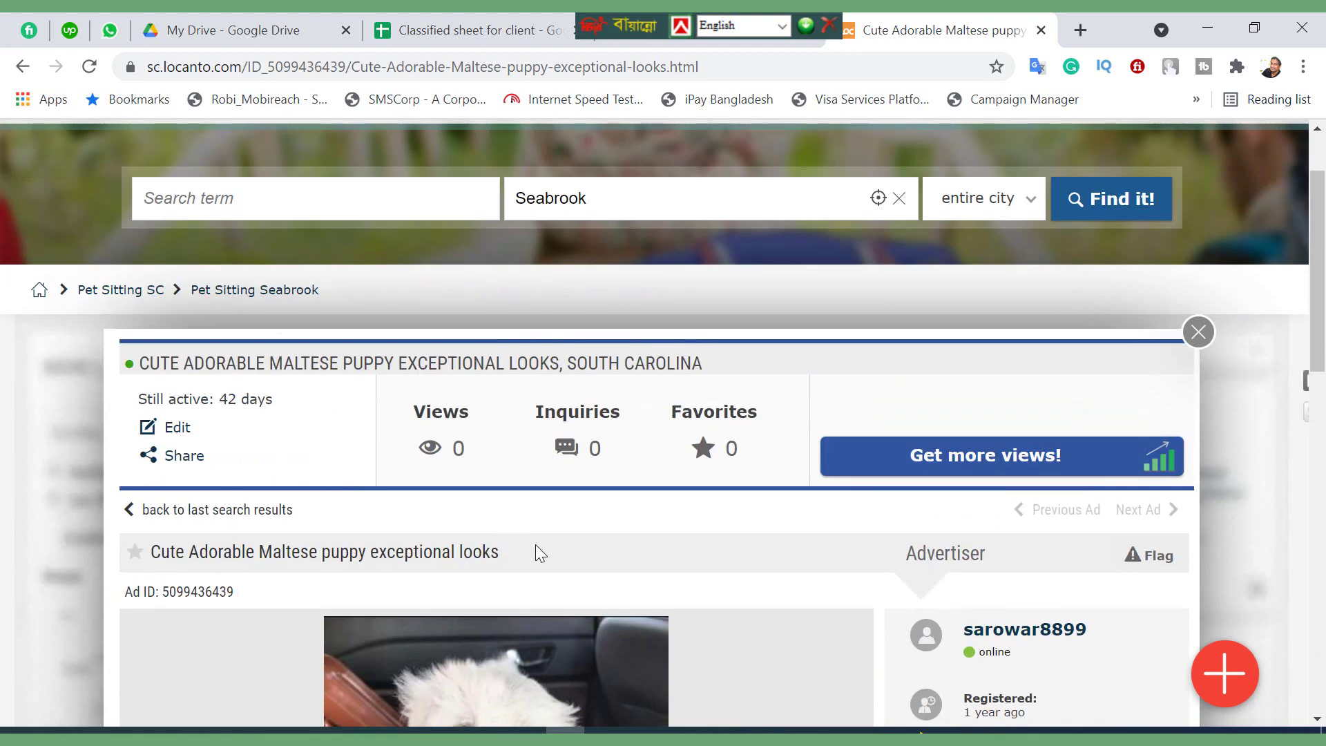
left_click_drag(536, 553, 141, 552)
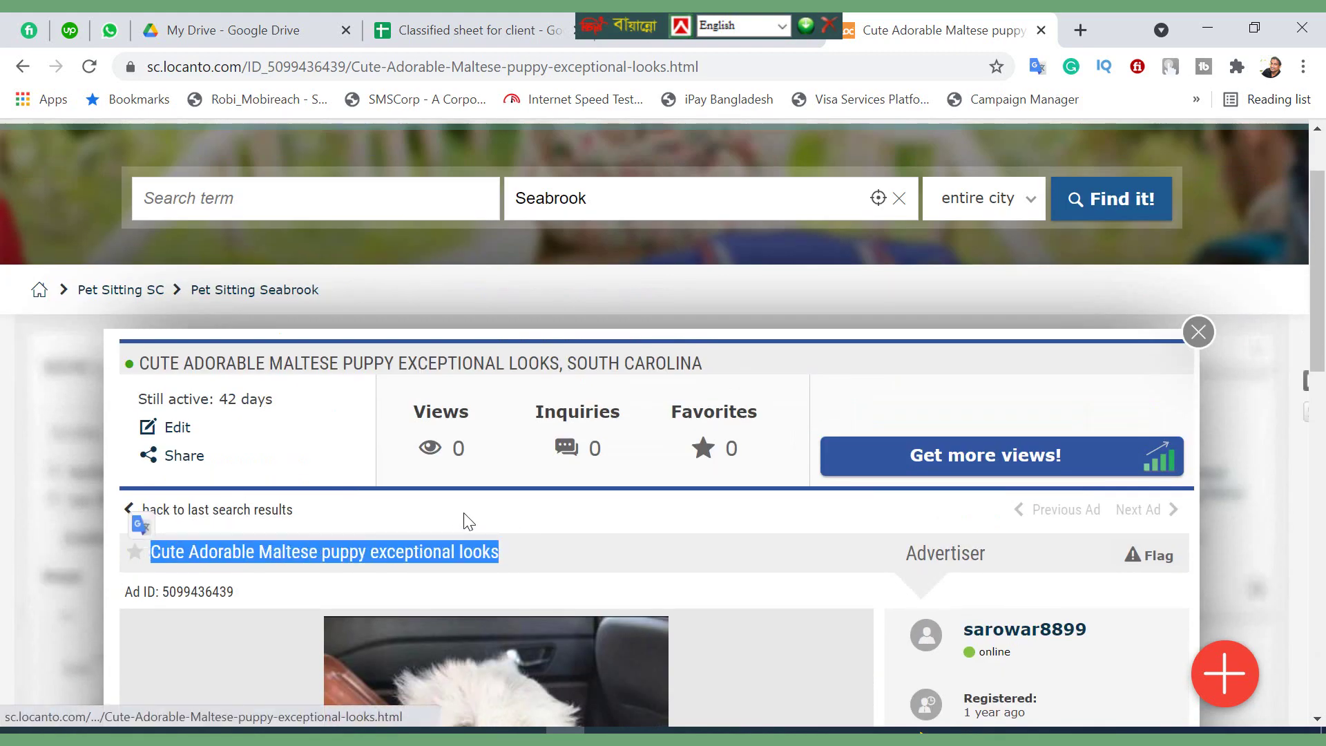
scroll(488, 533, "down", 5)
scroll(509, 529, "down", 2)
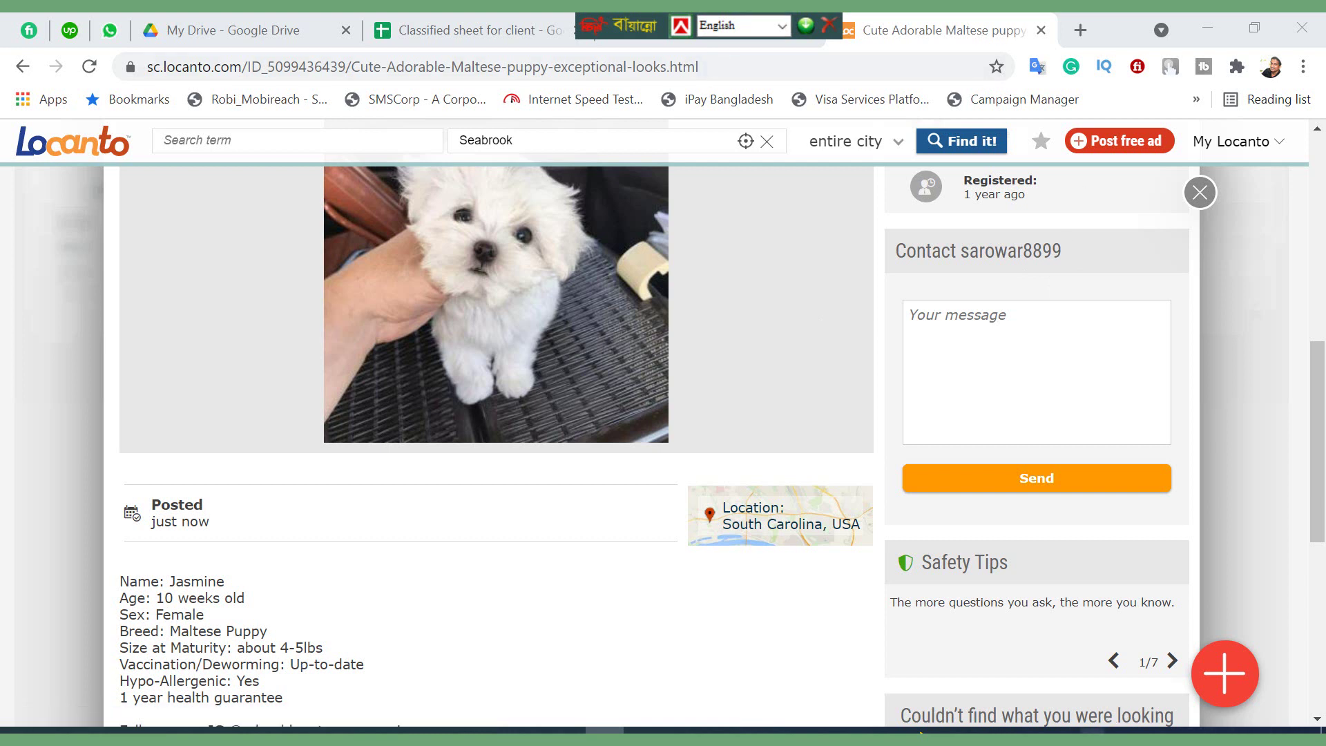
Capture the ad page with Lightshot, box the location in red, and upload the screenshot
left_click(1067, 730)
left_click(1024, 664)
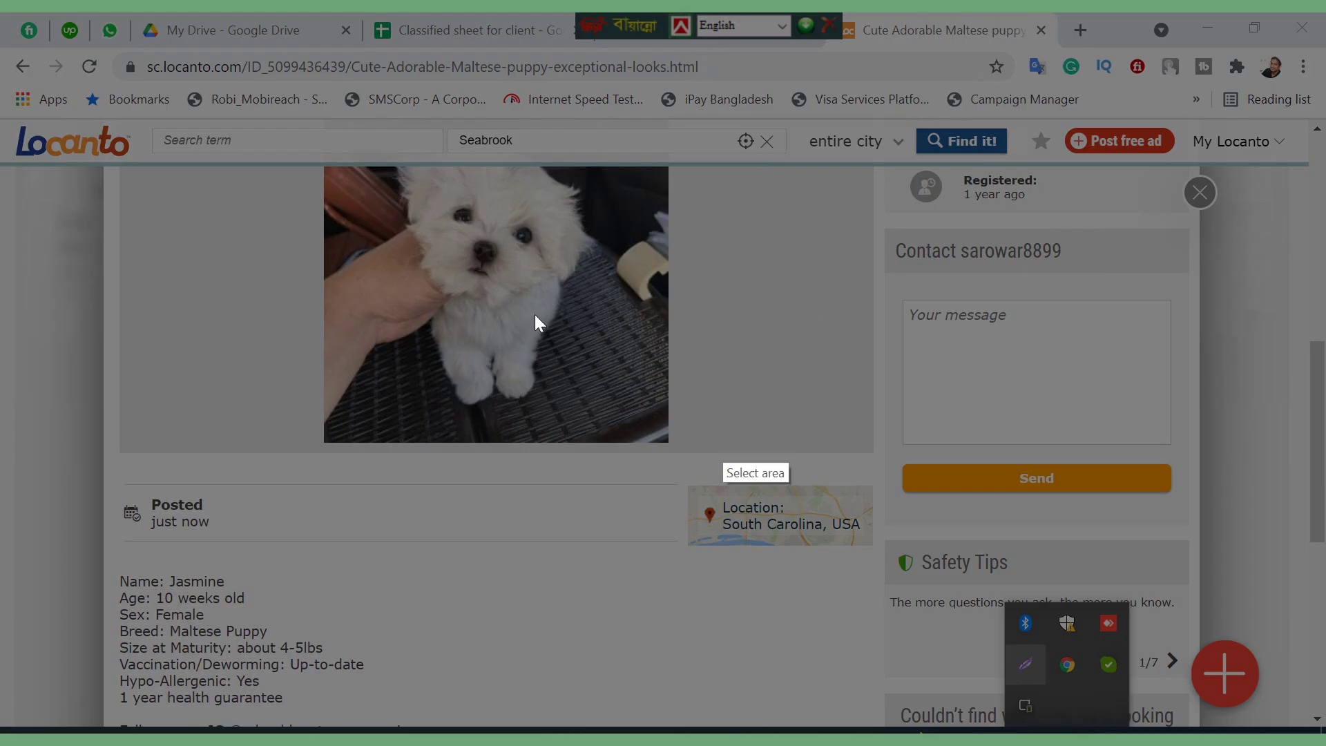
left_click_drag(0, 121, 1324, 724)
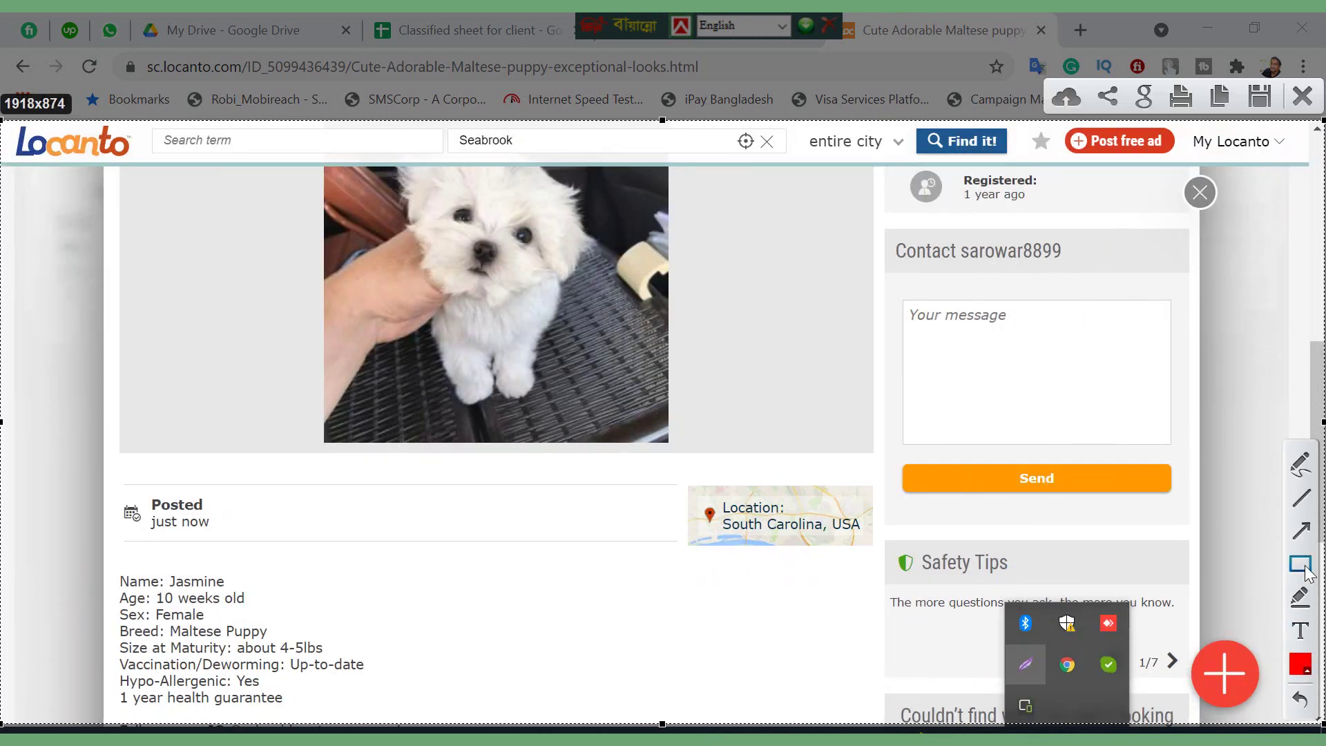
left_click_drag(661, 482, 881, 568)
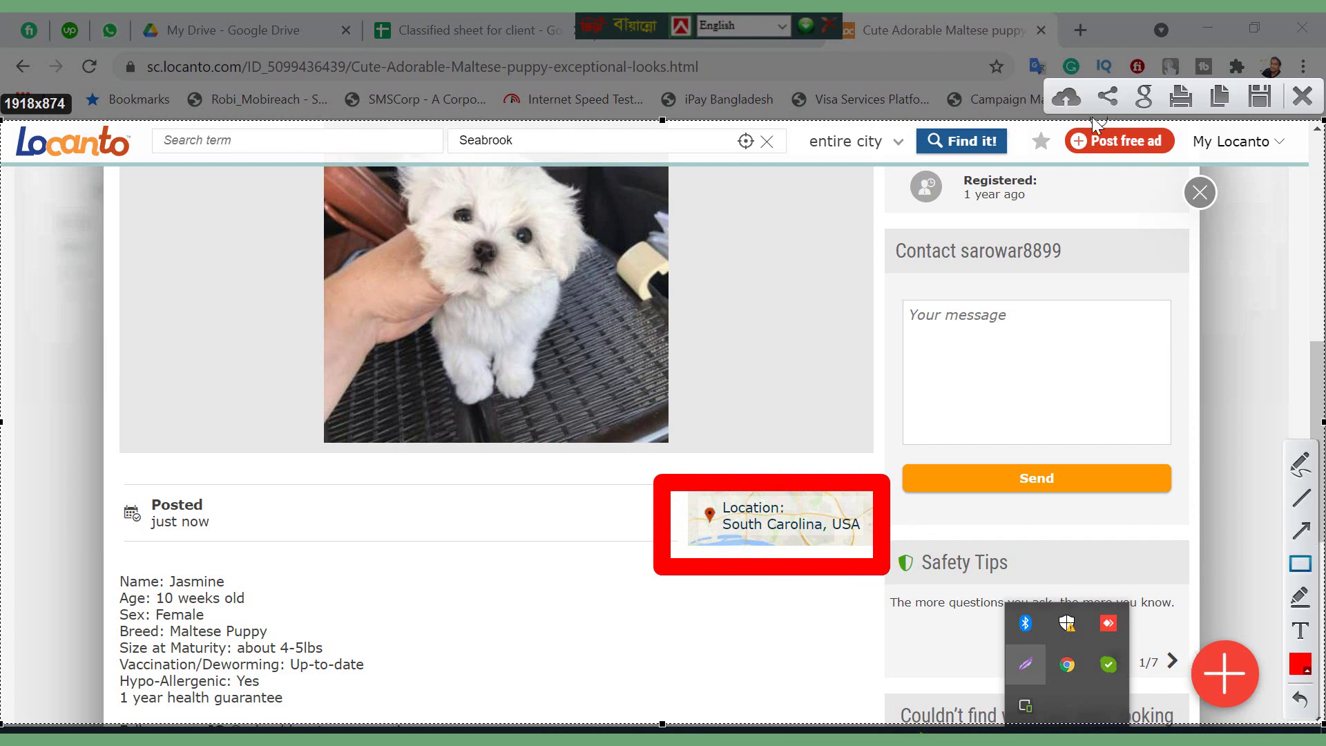
left_click(1070, 100)
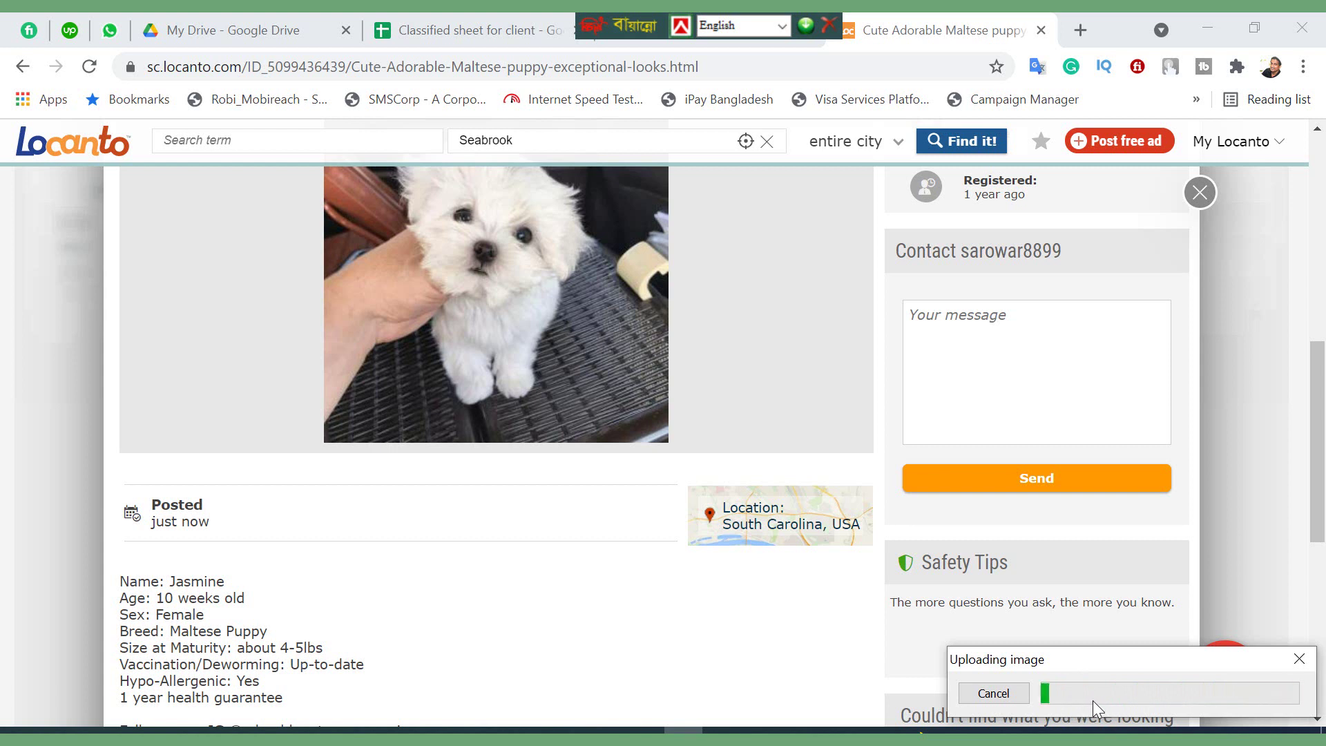
Select and copy the live ad's full web address
left_click(525, 65)
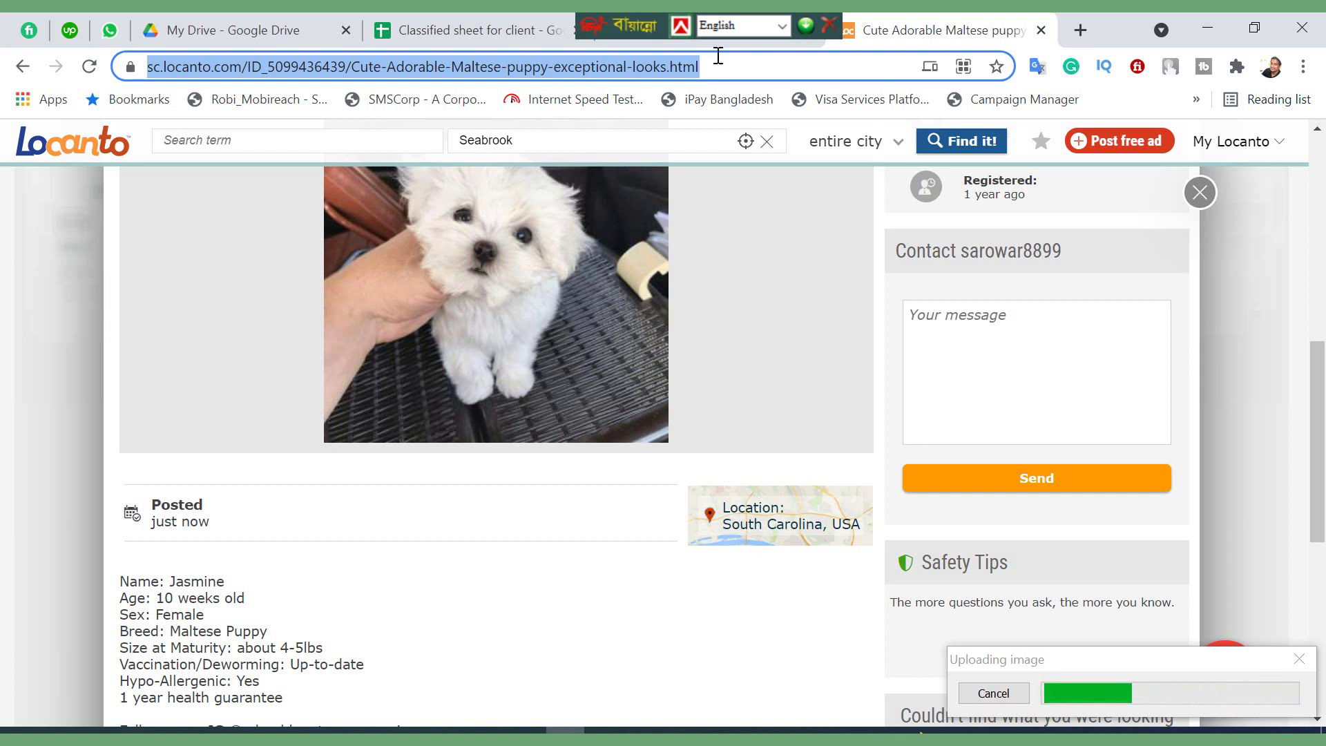
left_click(745, 62)
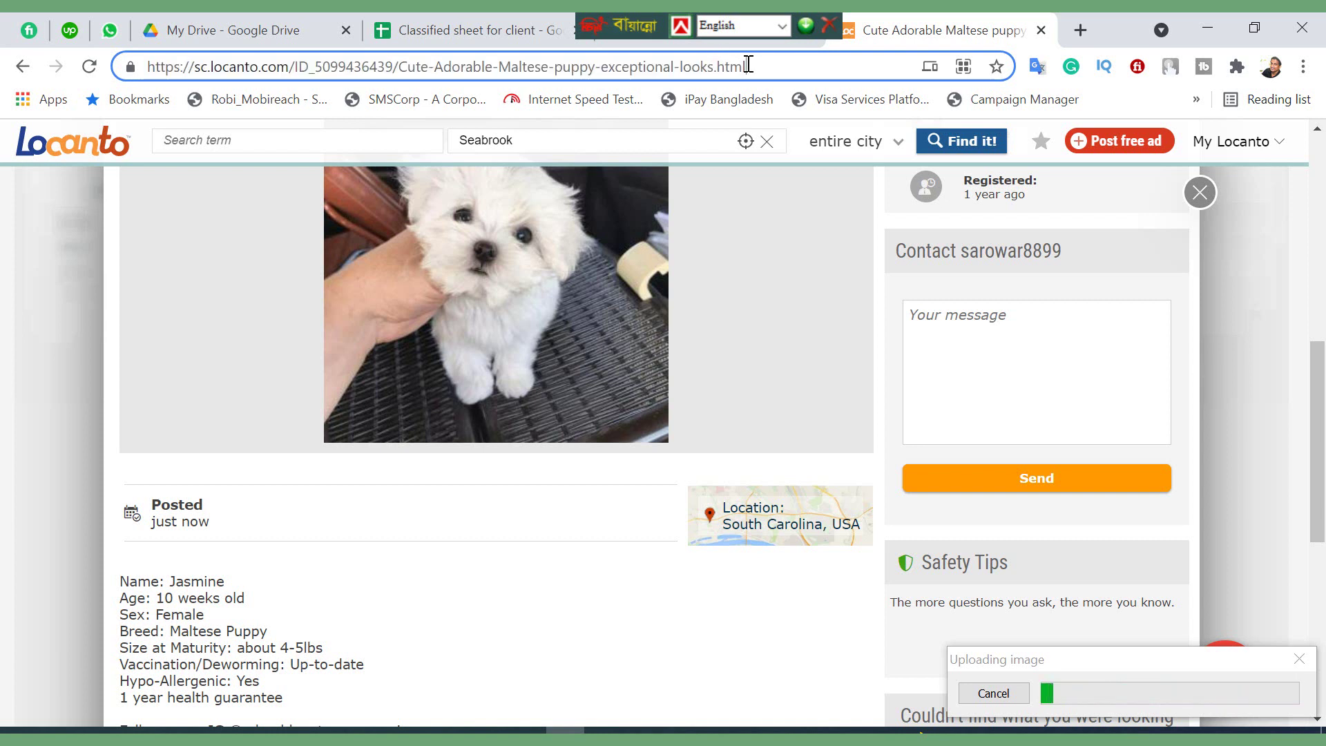
key("ctrl+a")
key("ctrl+c")
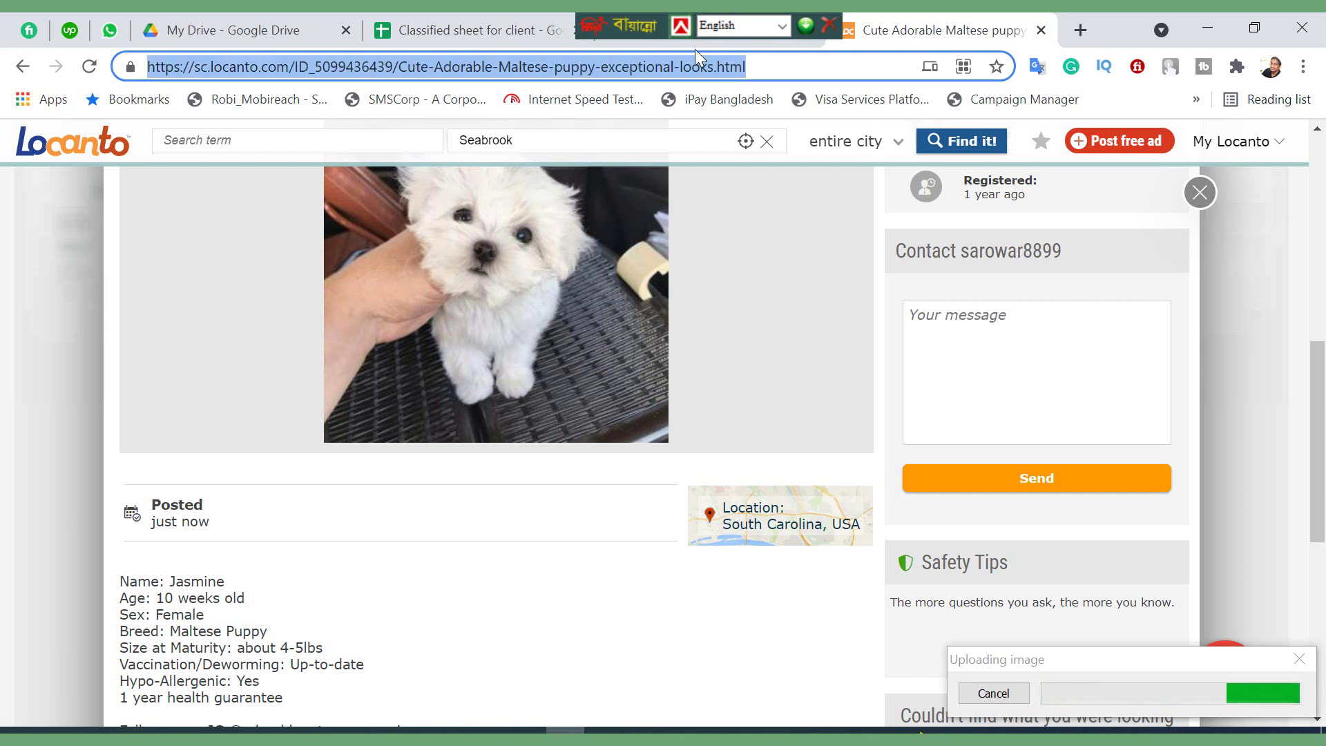
Paste the live Locanto ad link into cell D10 of the client sheet
left_click(469, 30)
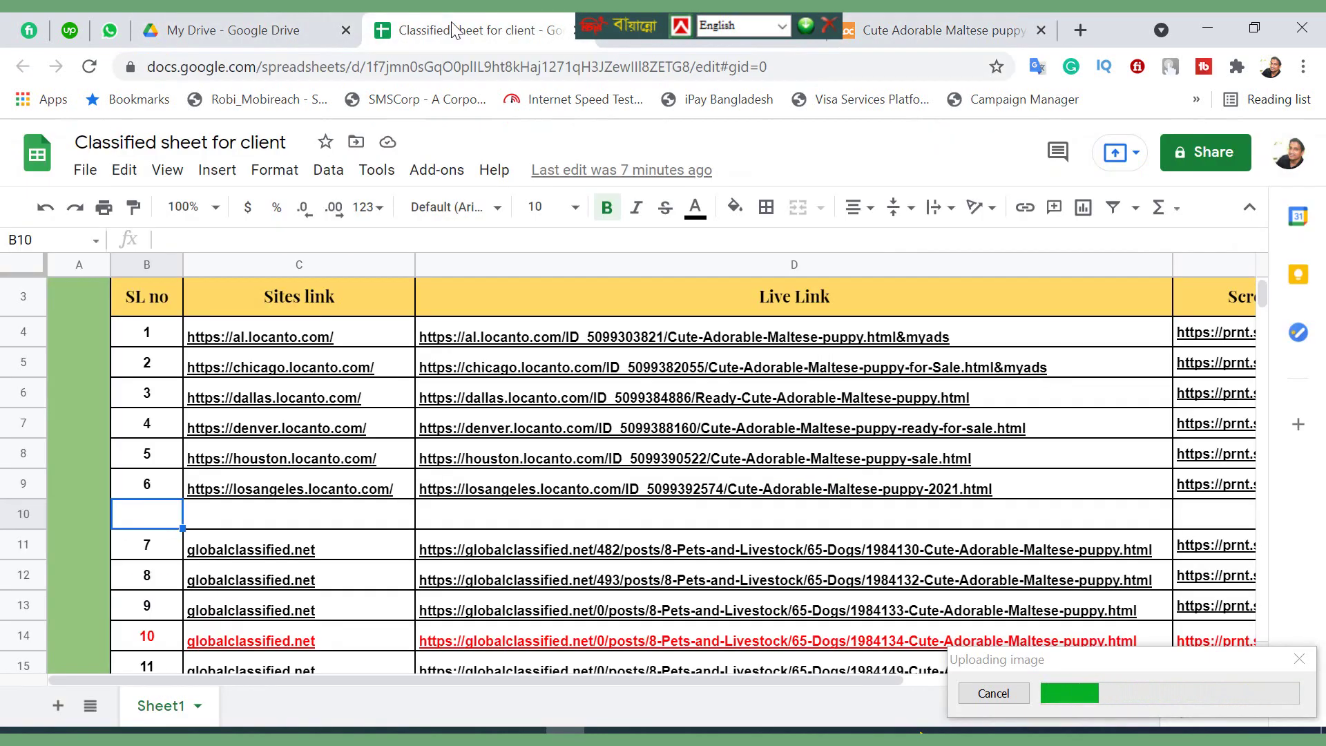
left_click(553, 514)
key("ctrl+v")
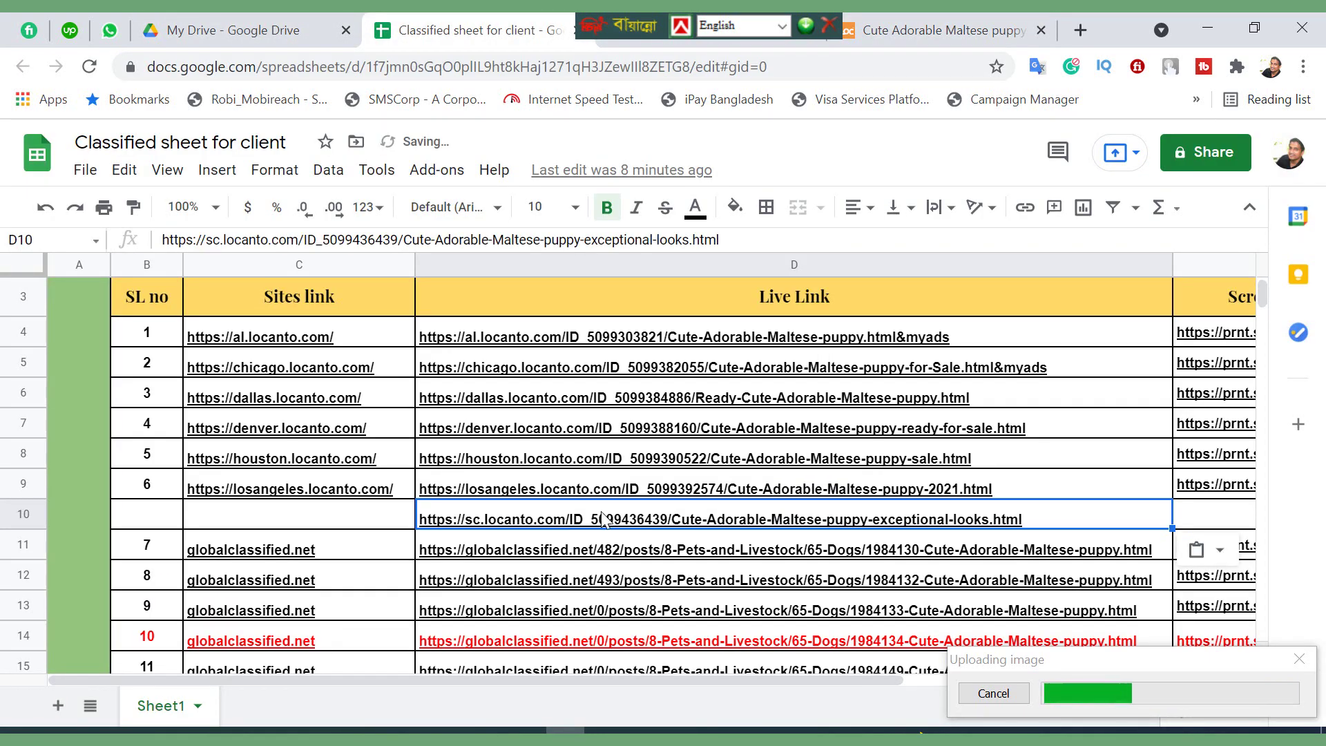
mouse_move(661, 532)
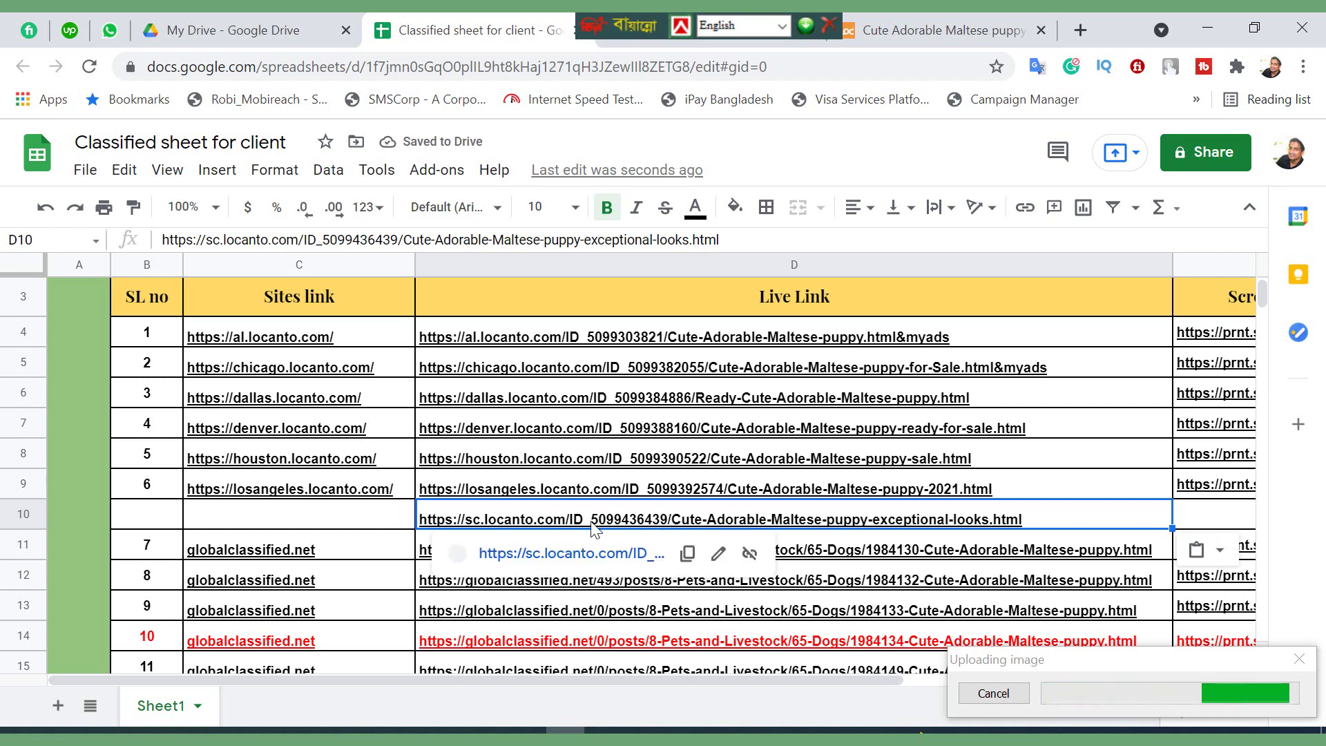
left_click(248, 494)
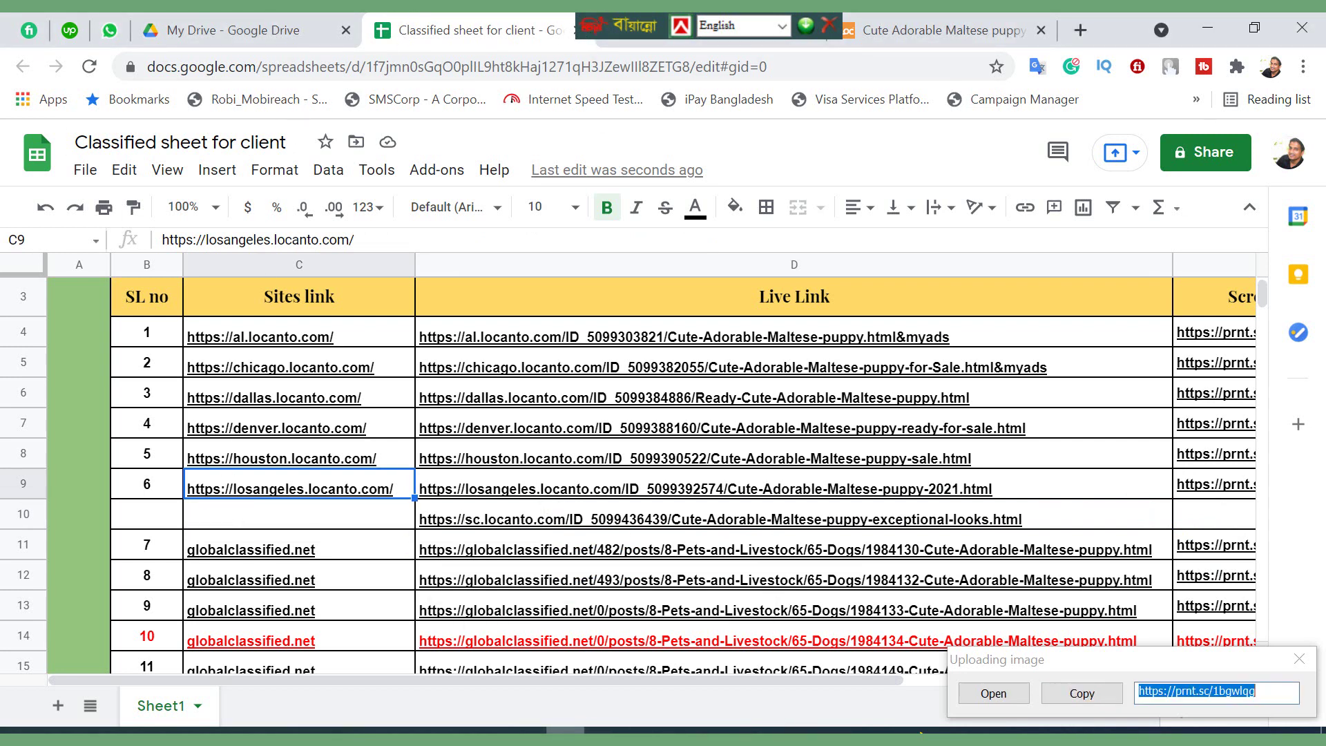
left_click(755, 33)
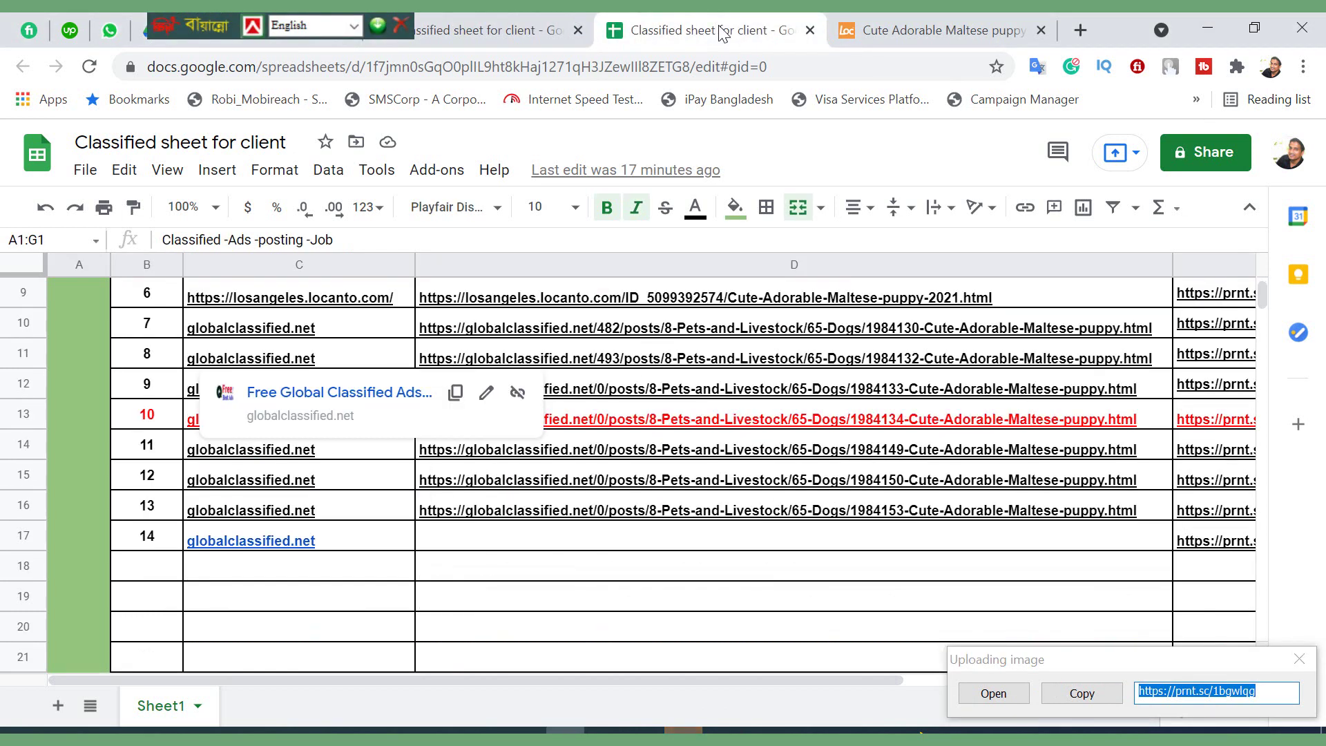
left_click(932, 29)
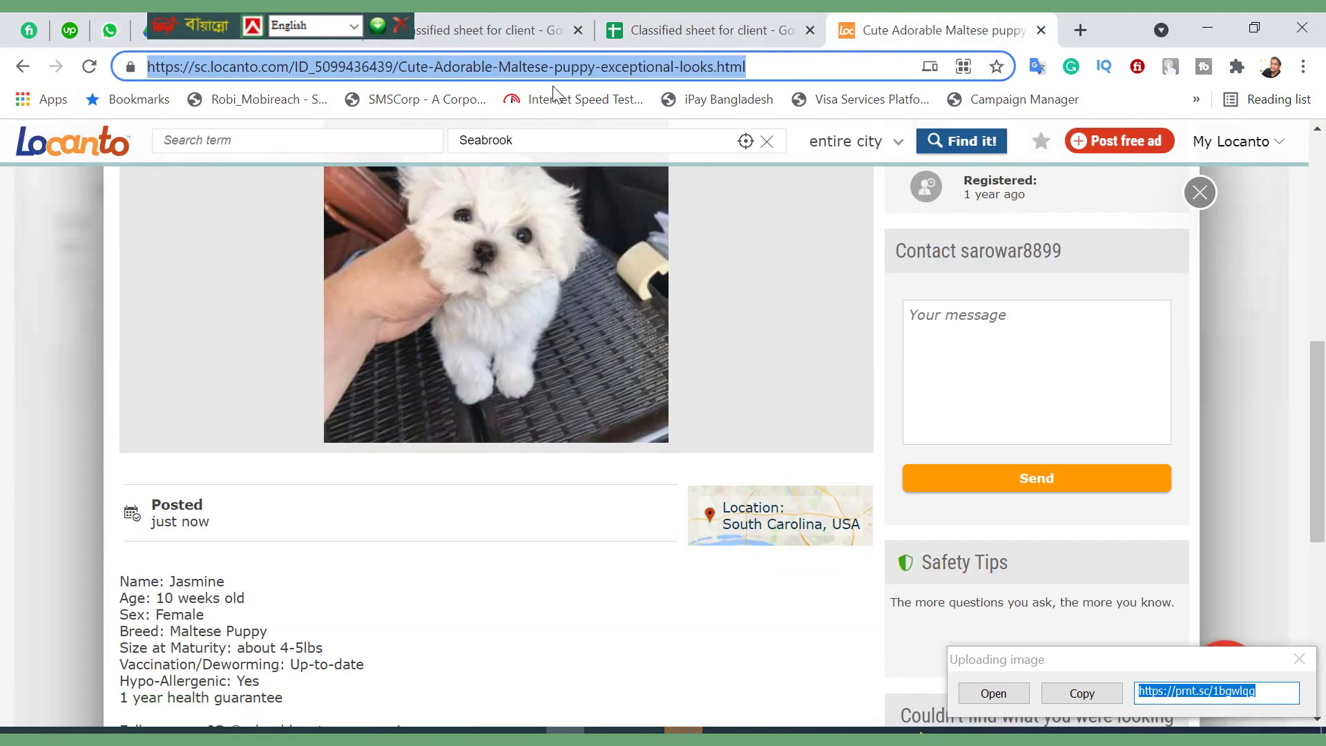
left_click(291, 66)
left_click_drag(291, 66, 2, 43)
key("ctrl+c")
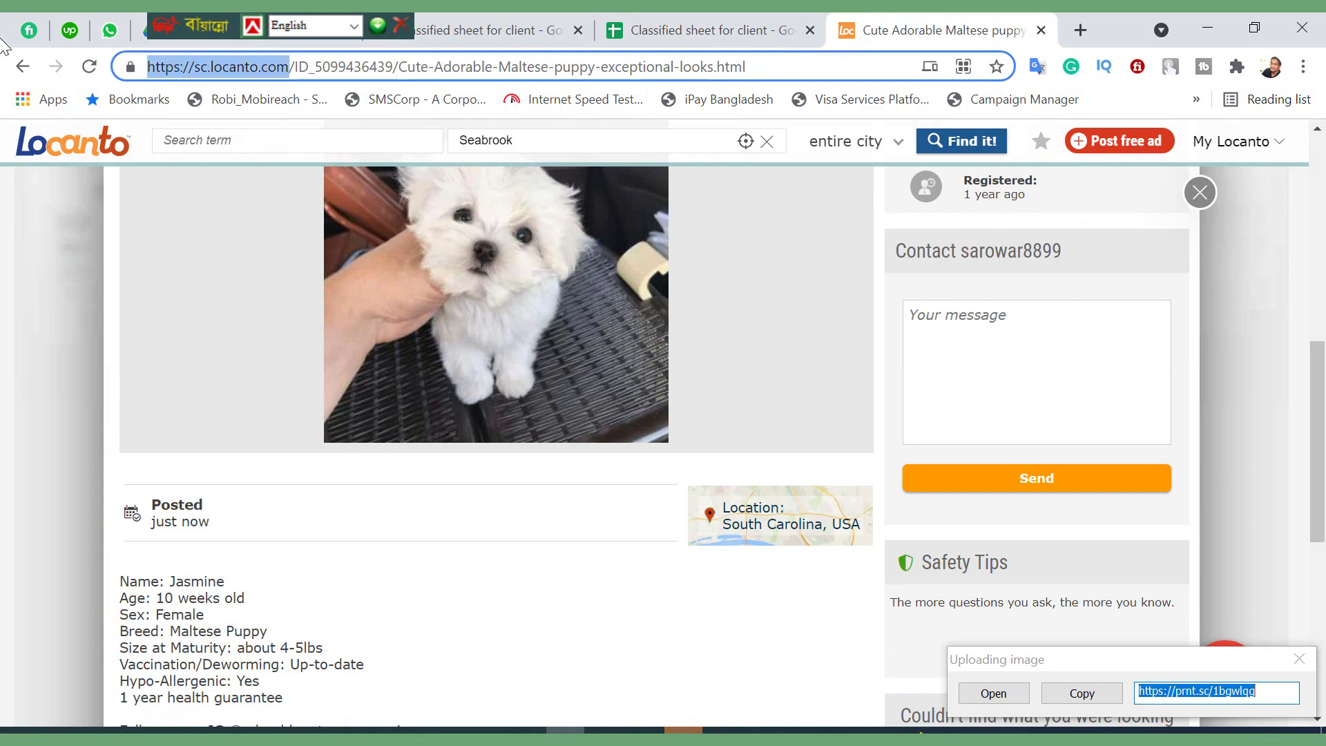
left_click(711, 29)
key("ctrl+Home")
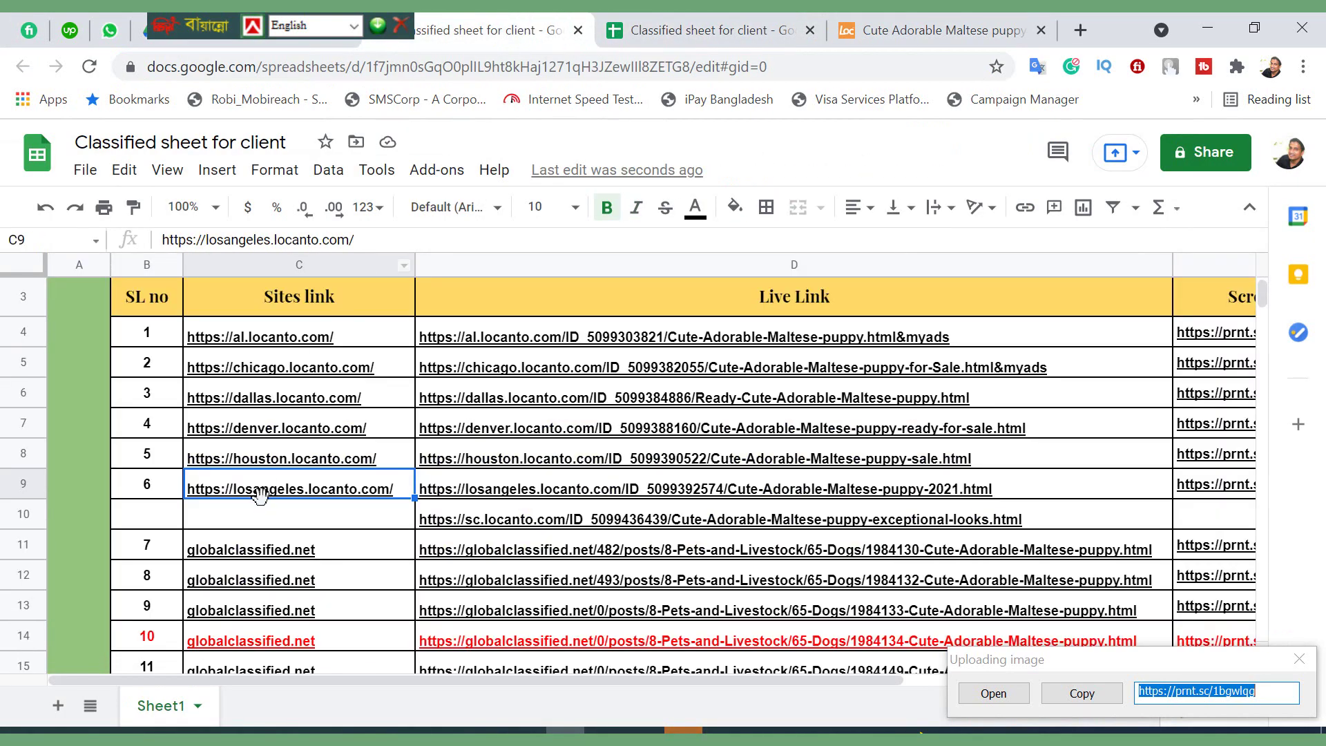
left_click(255, 521)
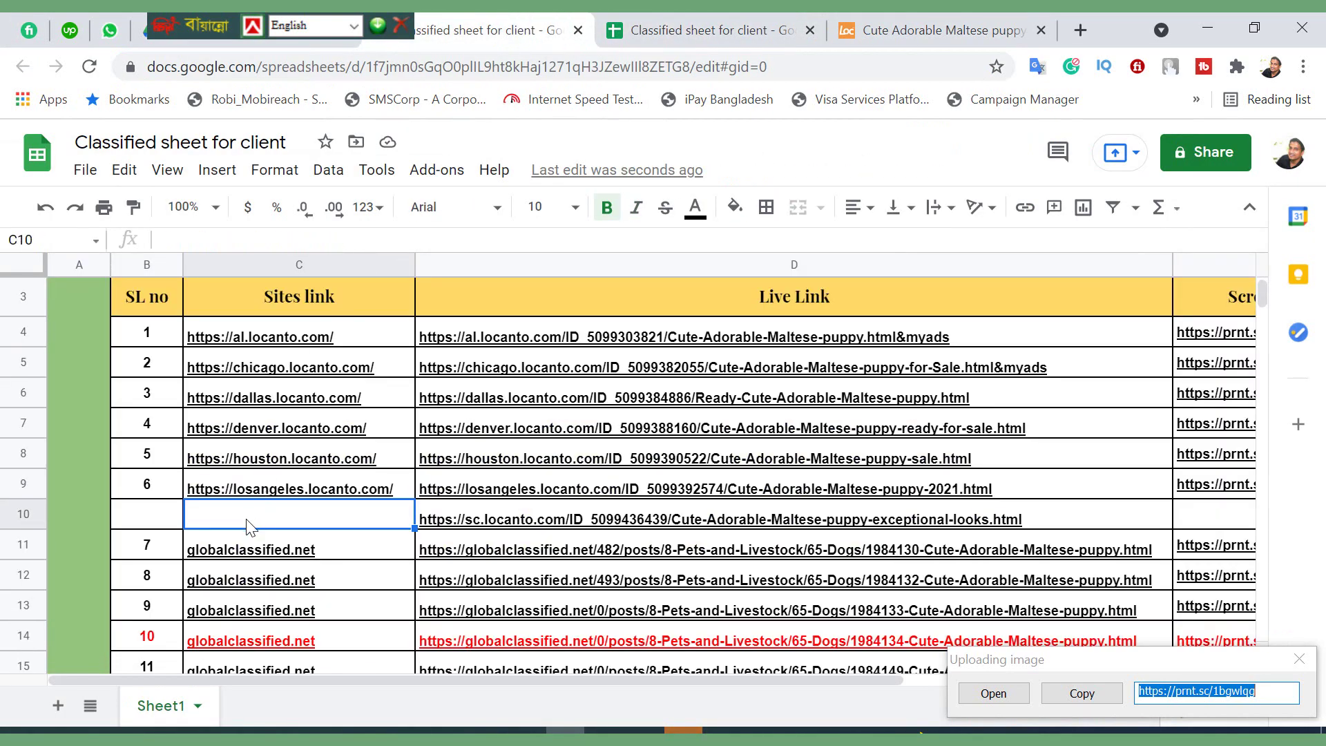
key("ctrl+v")
Paste the Lightshot screenshot link into E10, then close the Locanto ad tab
left_click(166, 530)
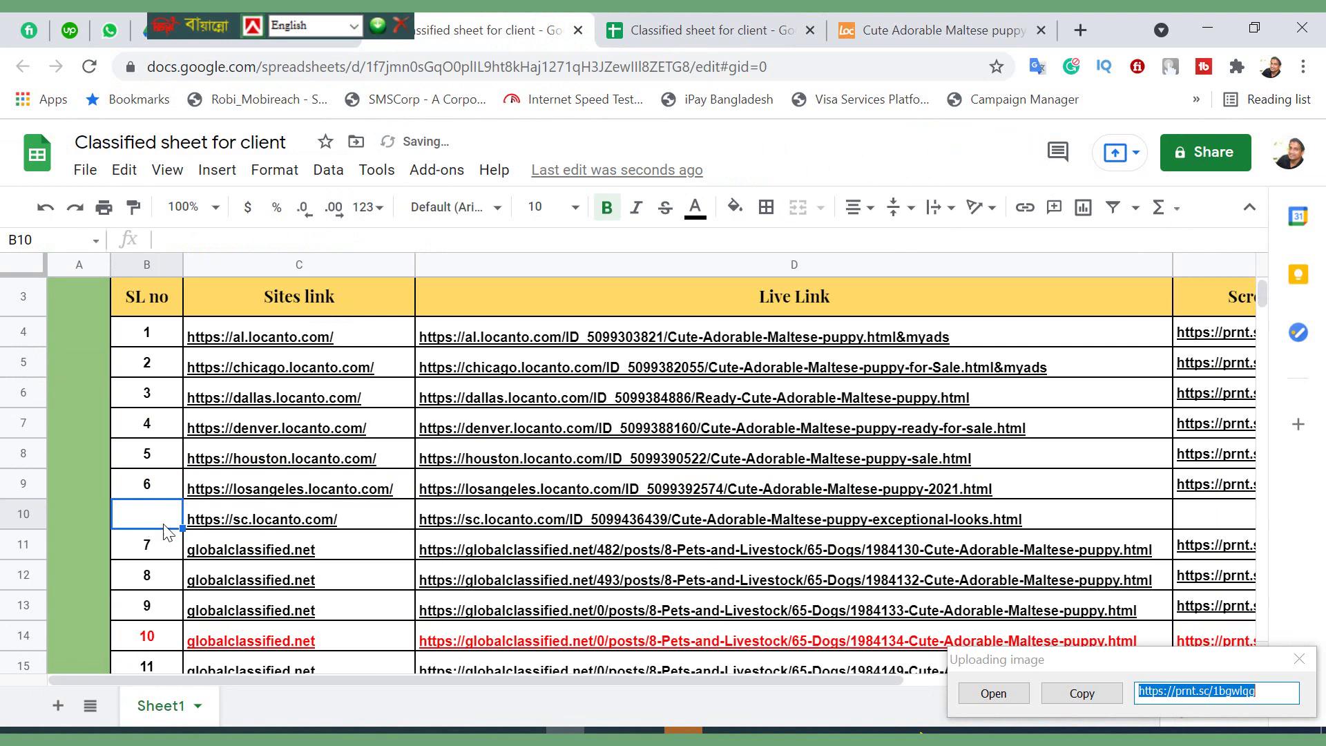
left_click(1182, 502)
left_click(1093, 695)
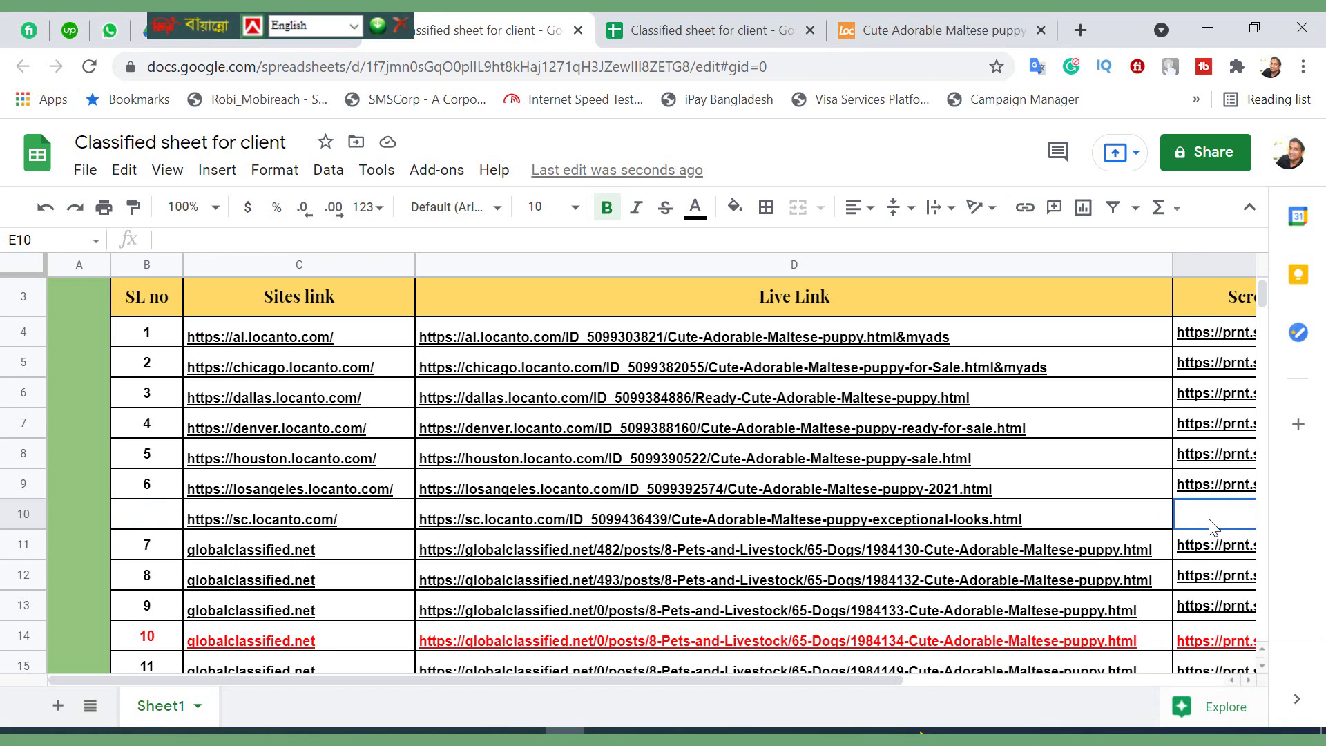
key("ctrl+v")
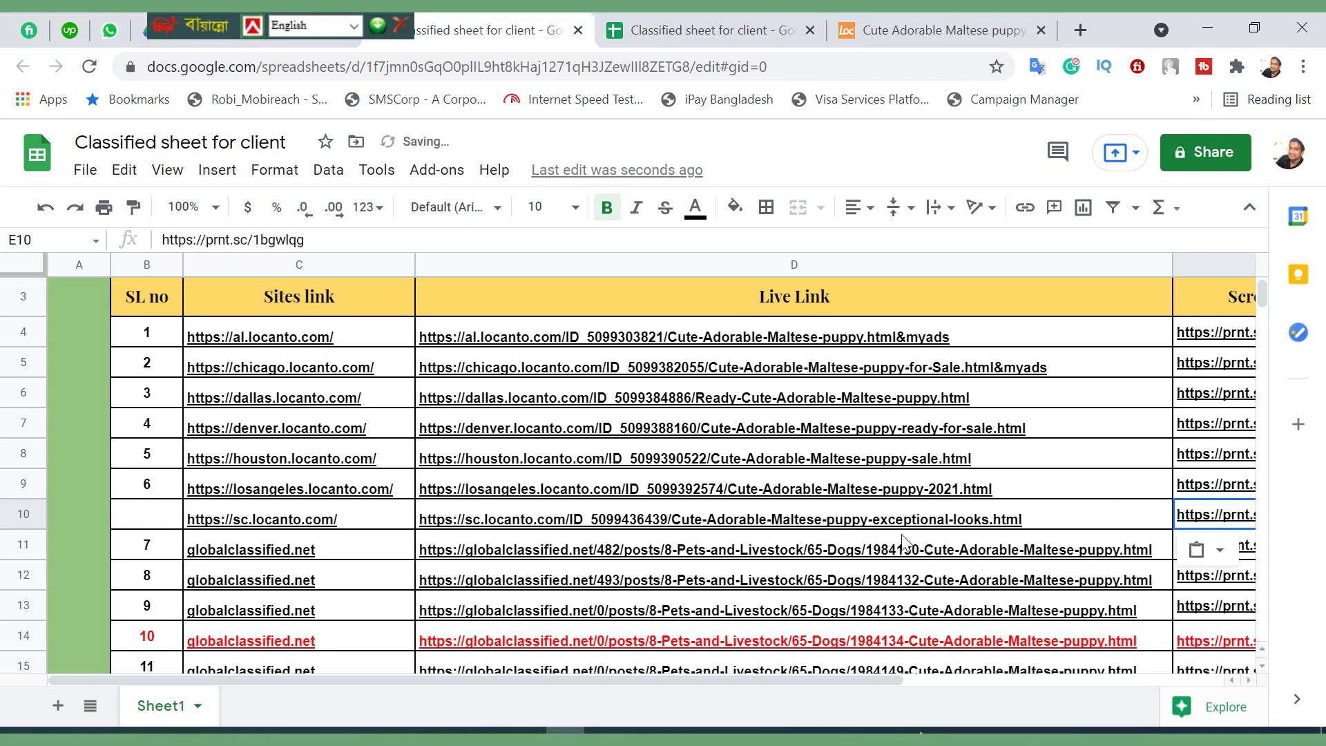
left_click(558, 555)
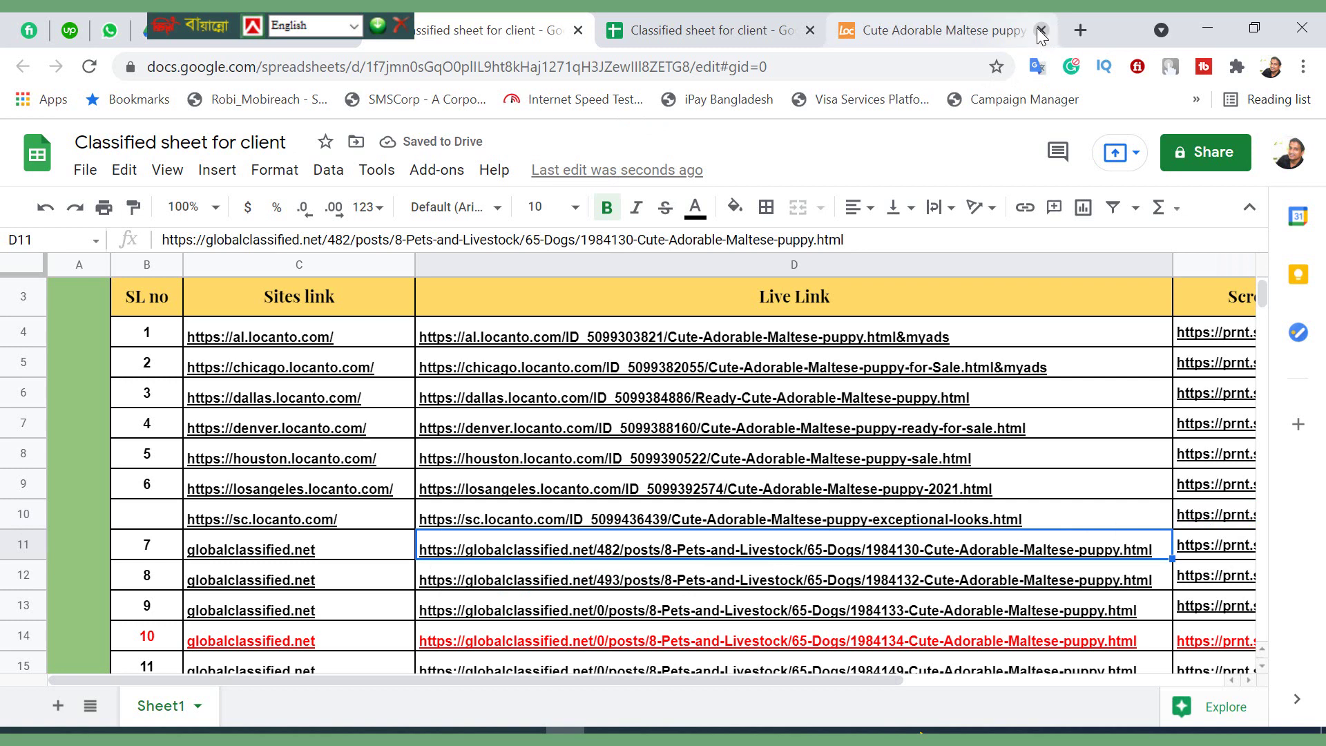
left_click(1041, 30)
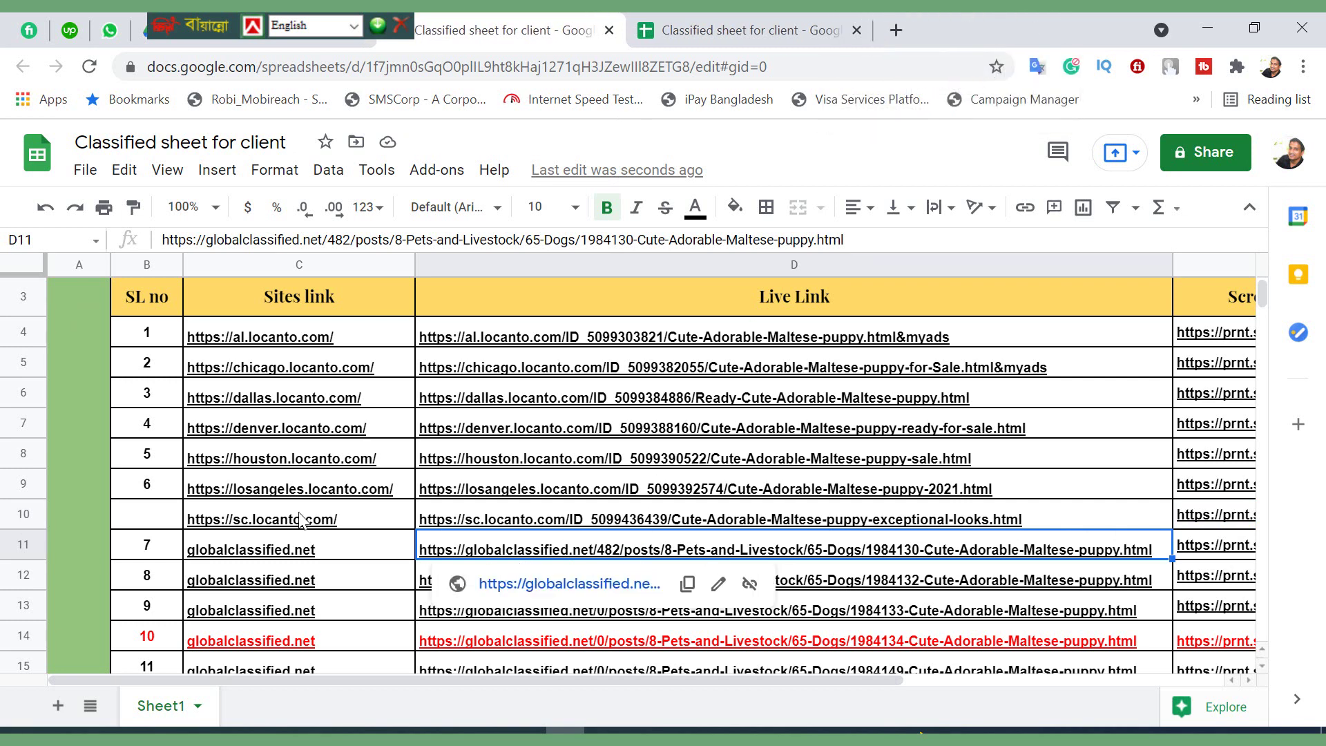
left_click(631, 525)
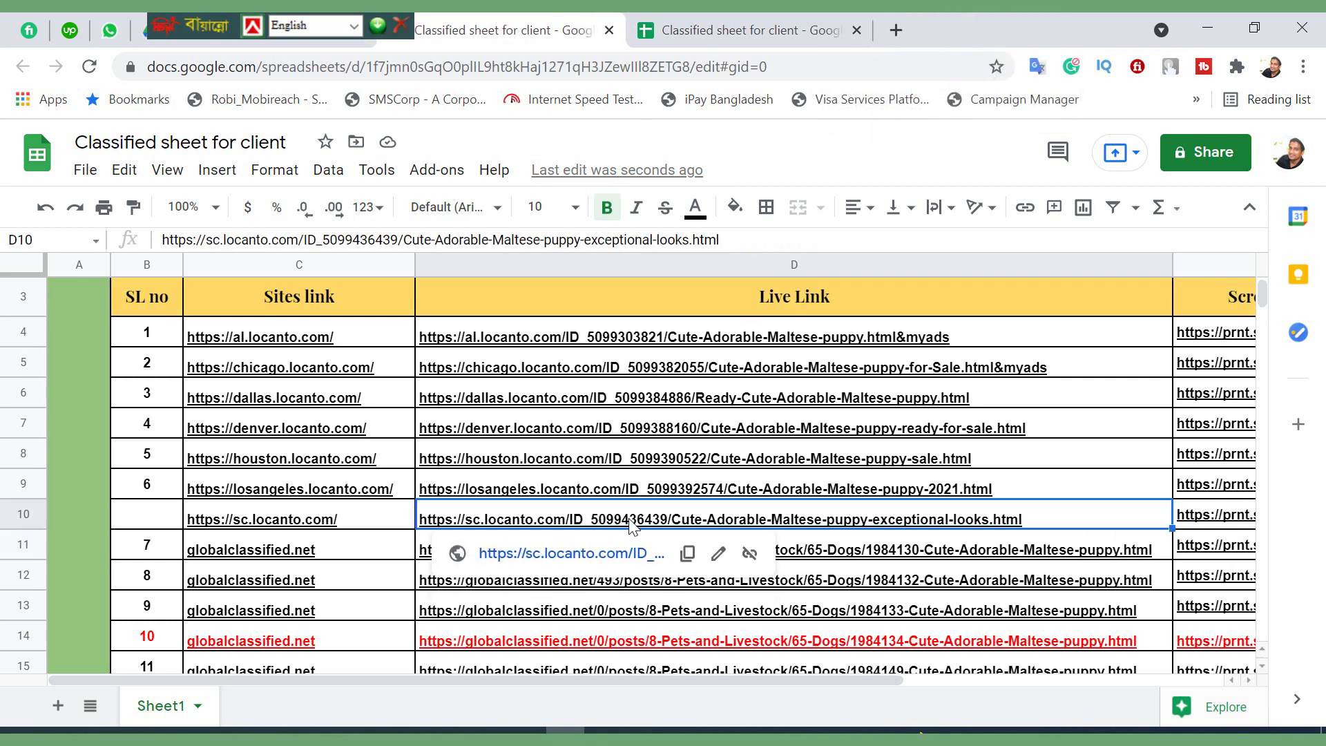
left_click(584, 553)
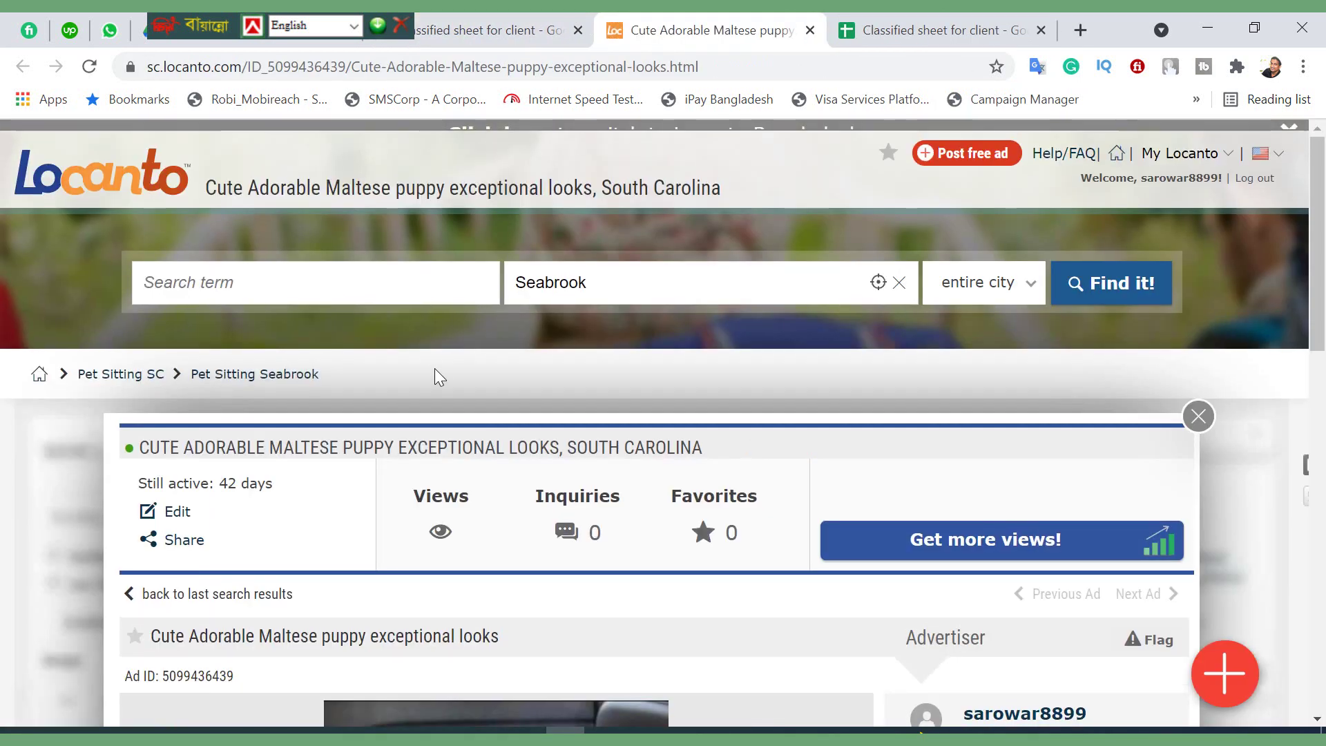
scroll(442, 423, "down", 5)
scroll(508, 423, "down", 6)
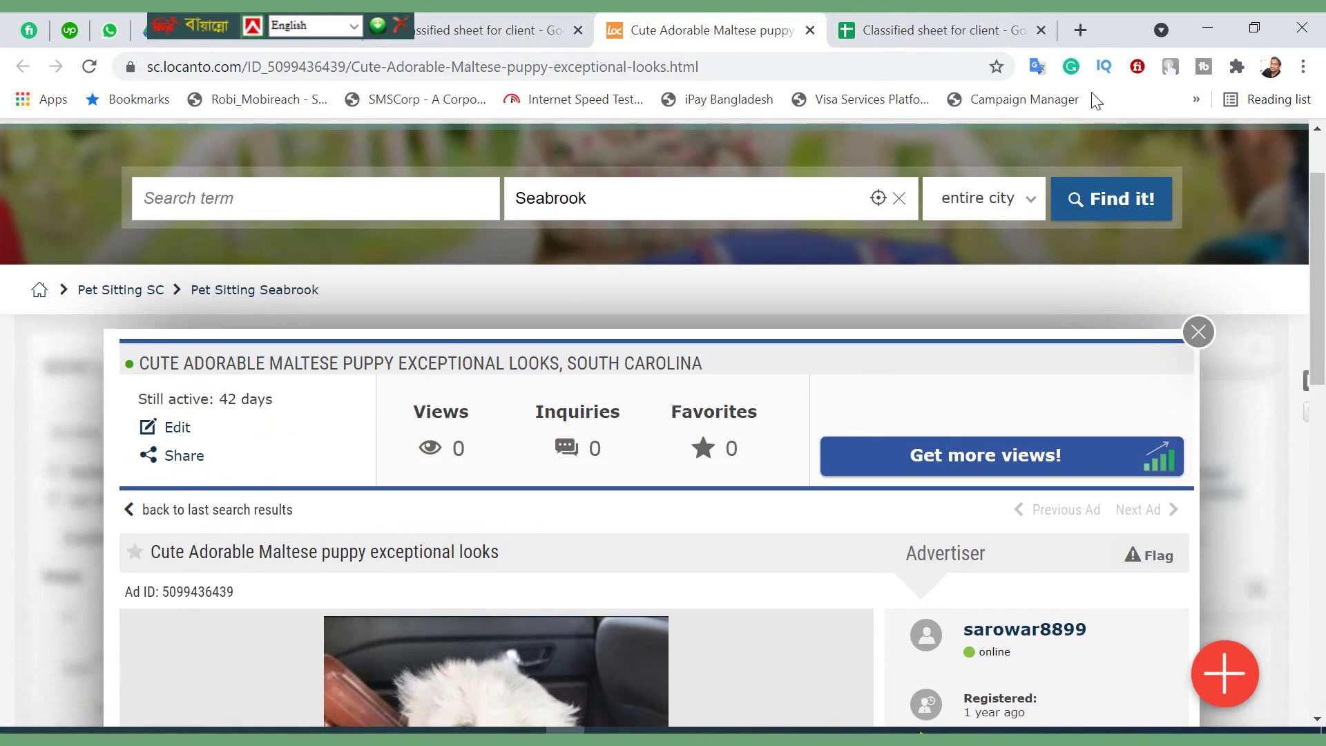
key("ctrl+w")
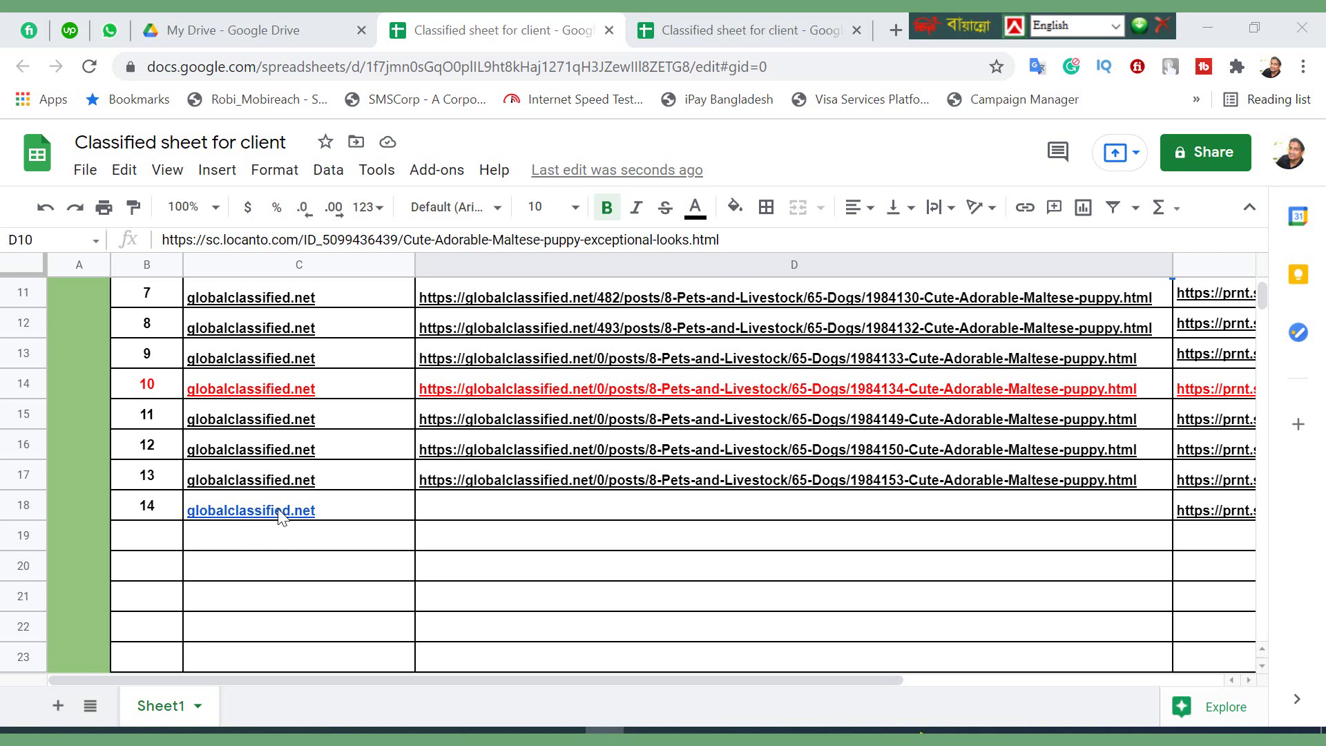
Load globalclassified.net's Pets and Livestock › Dogs page in a new Chrome tab
left_click(897, 30)
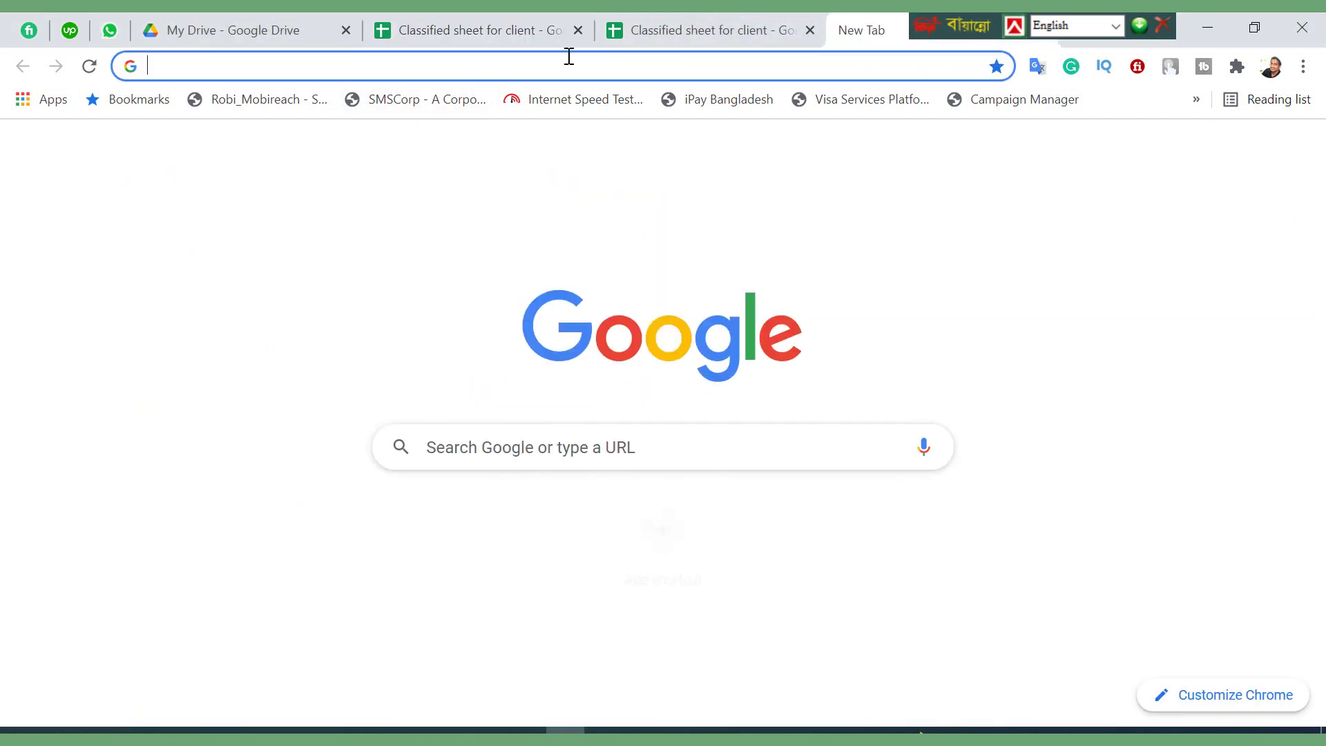
type("gol")
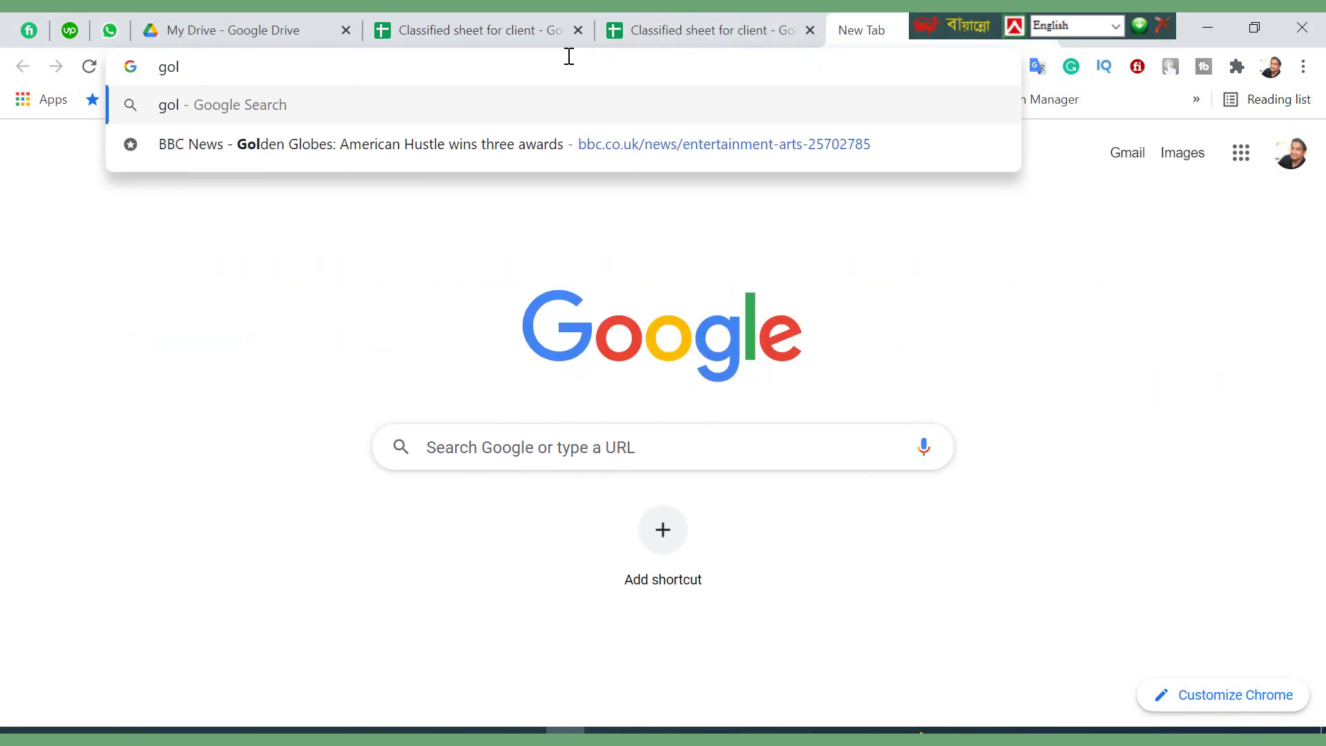
key("BackSpace")
key("BackSpace")
type("lo")
key("Return")
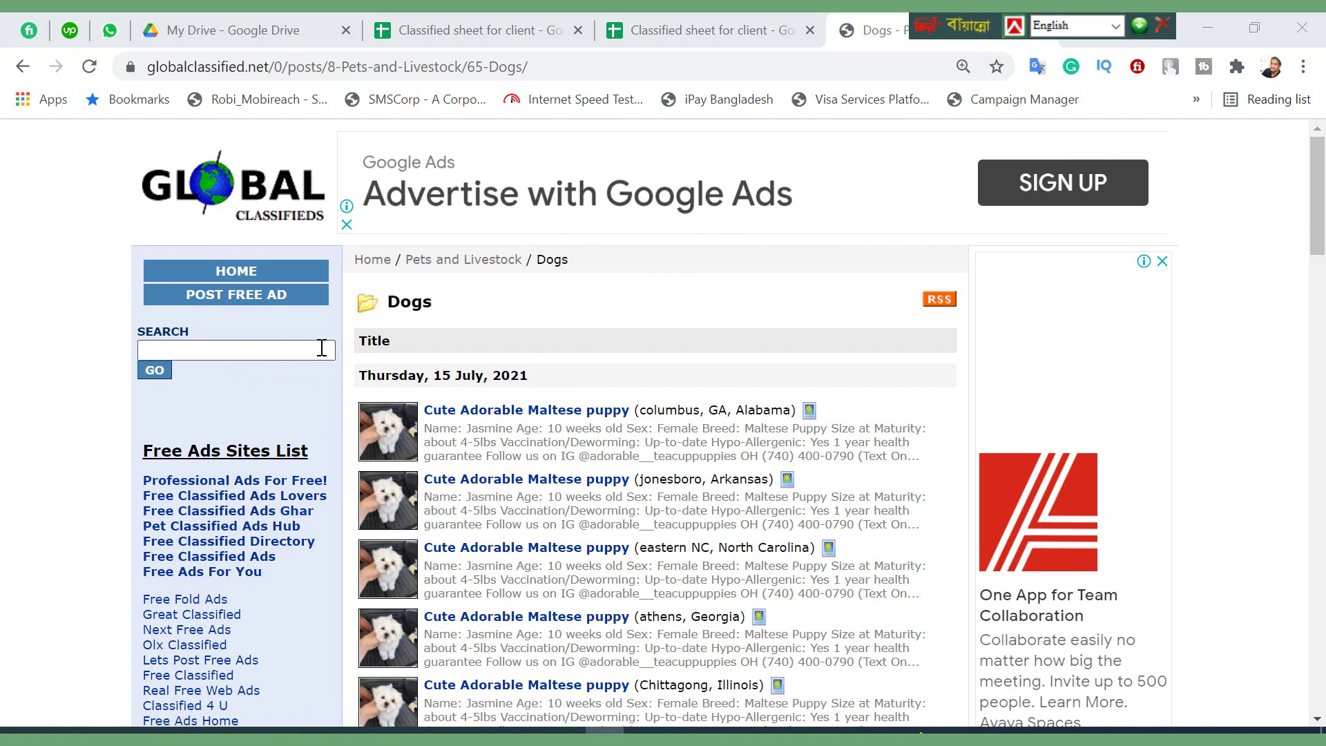
Start a free Global Classifieds ad and choose Indiana as its city
left_click(240, 307)
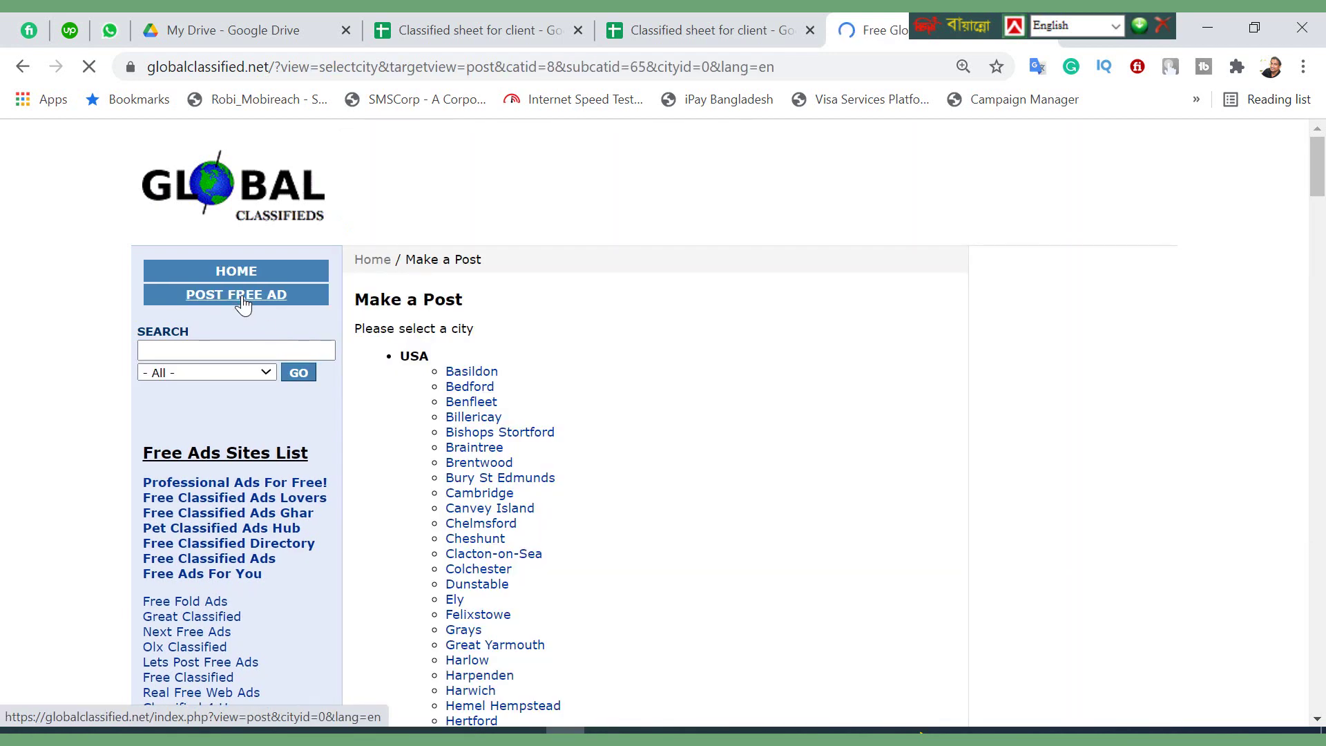
scroll(520, 414, "down", 3)
scroll(519, 414, "down", 4)
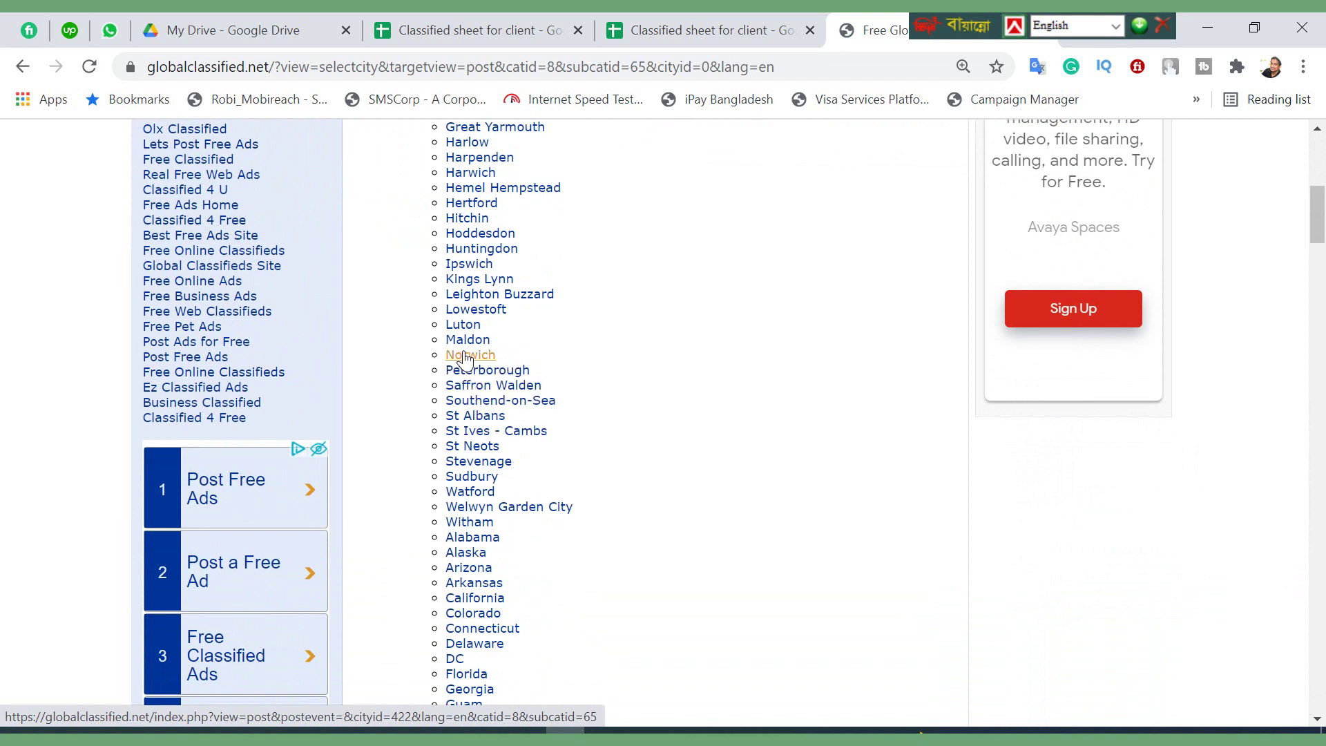
scroll(466, 359, "down", 1)
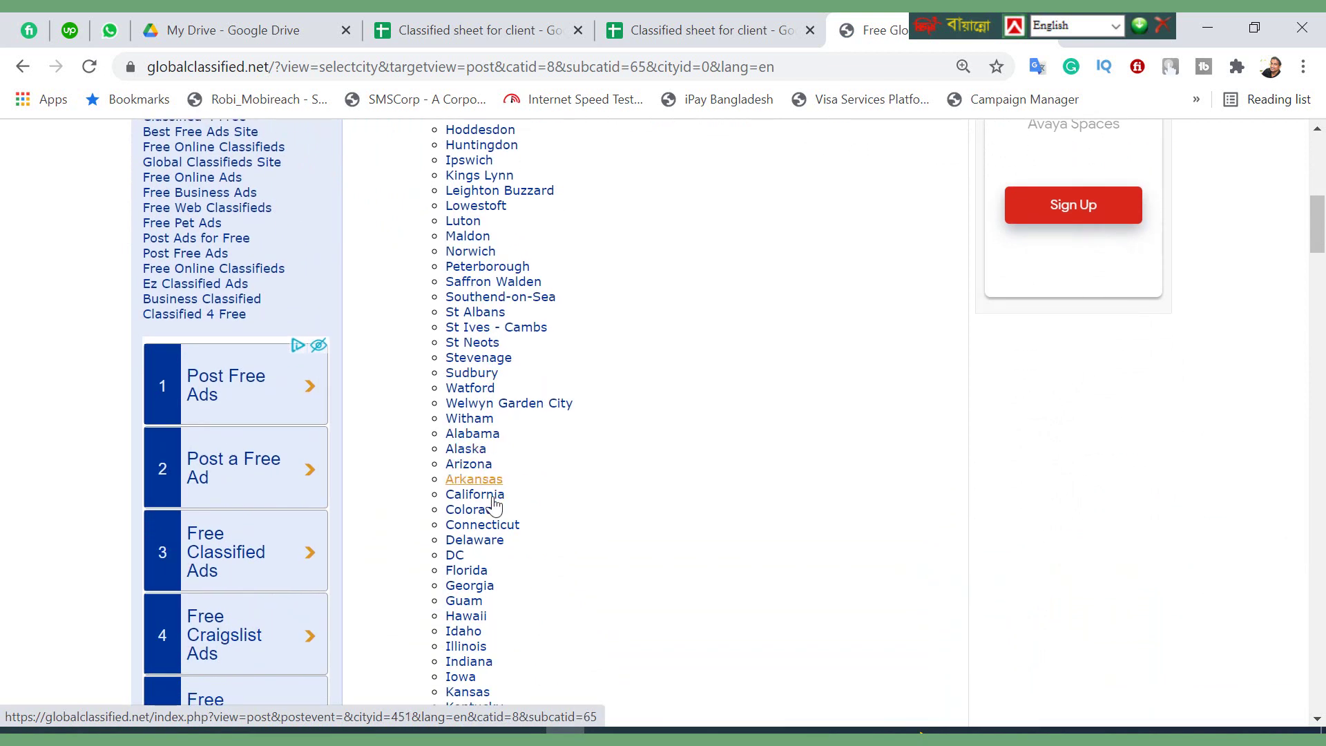
scroll(502, 530, "down", 1)
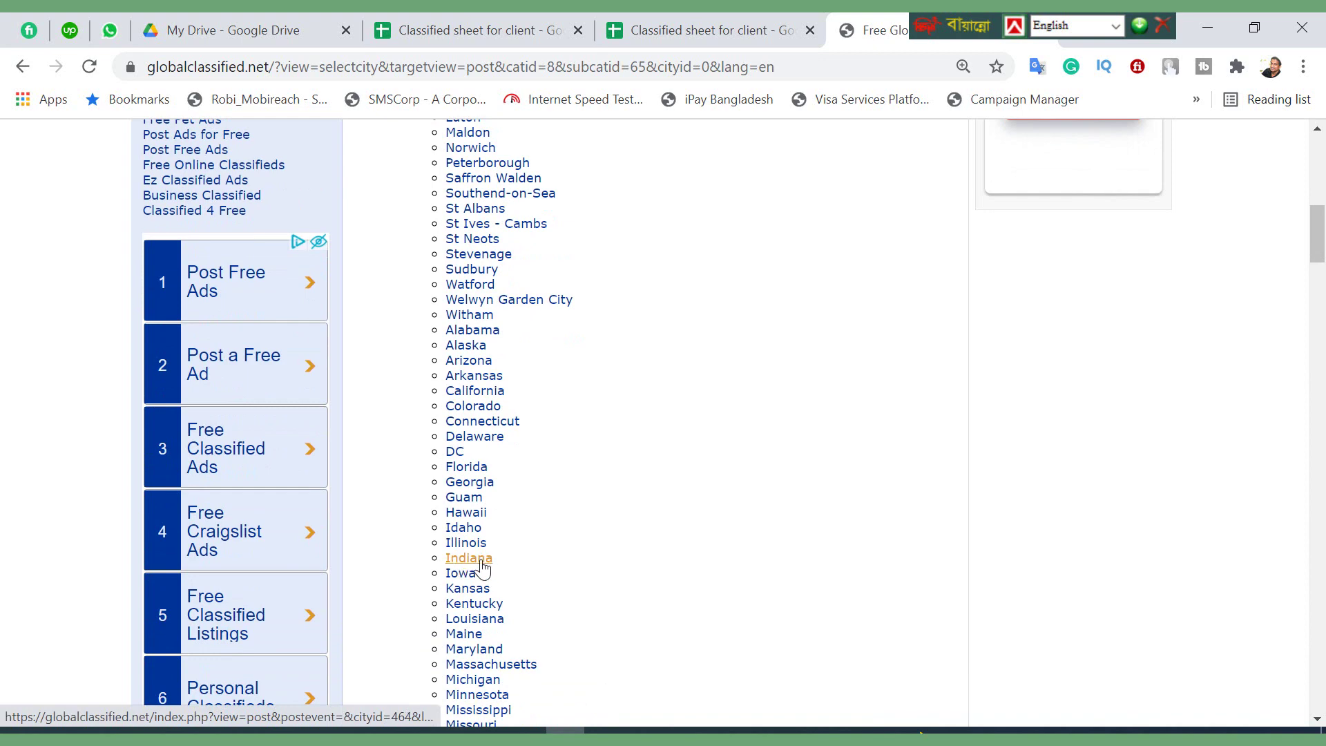
left_click(482, 563)
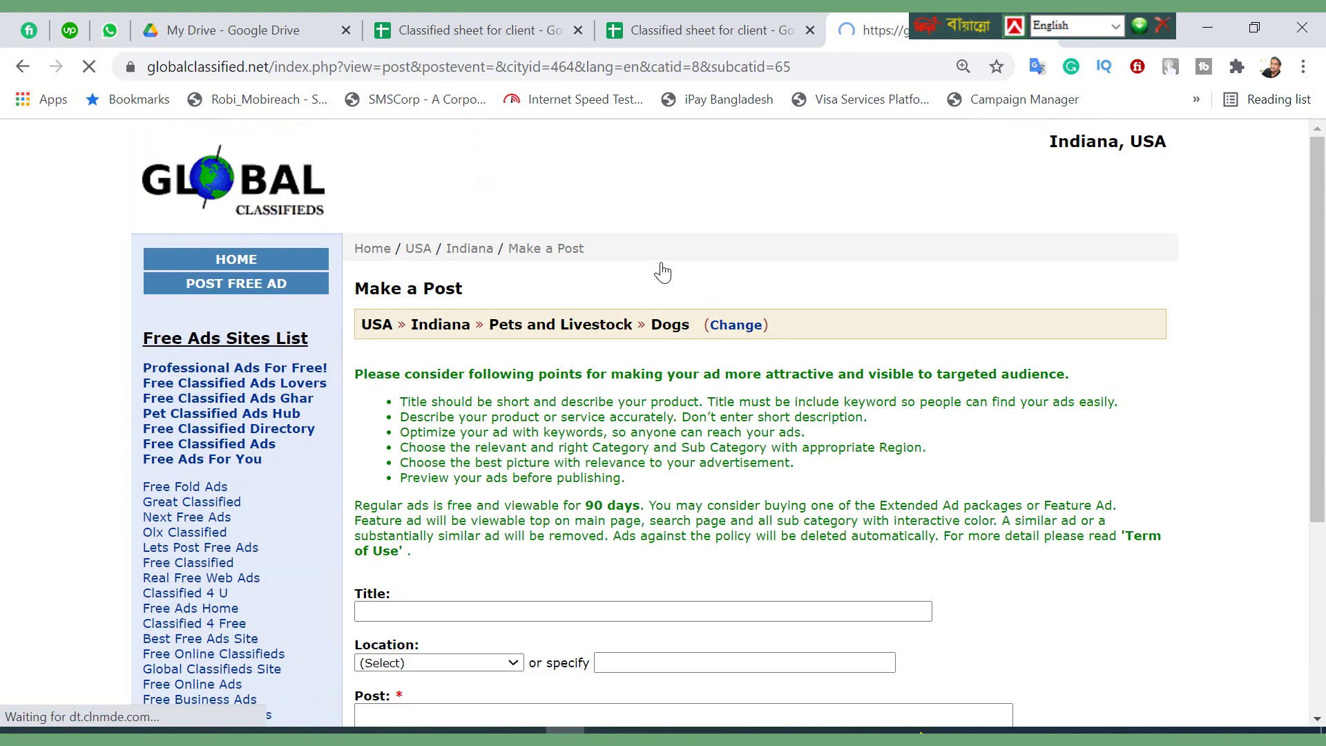
scroll(476, 386, "down", 10)
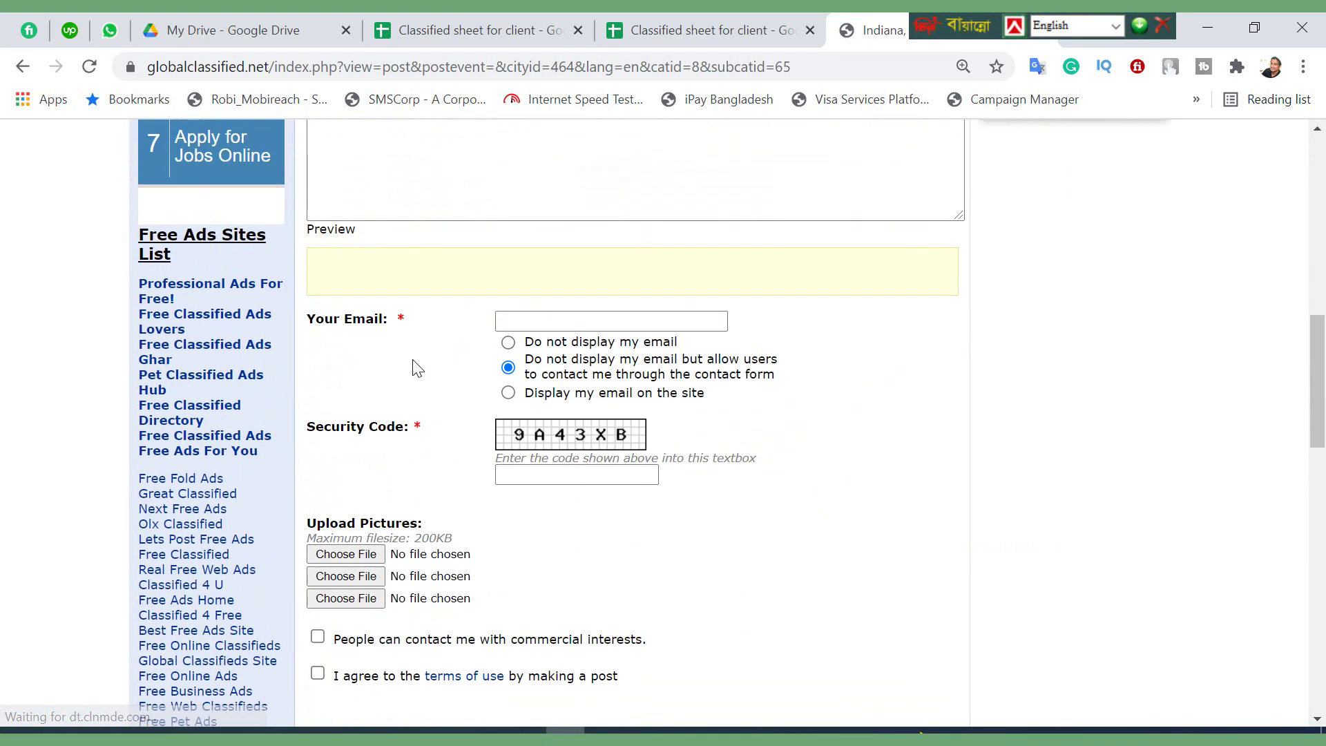
scroll(417, 368, "up", 6)
Set the title to 'Cute Adorable Maltese puppy' and the location to bloomington
left_click(347, 269)
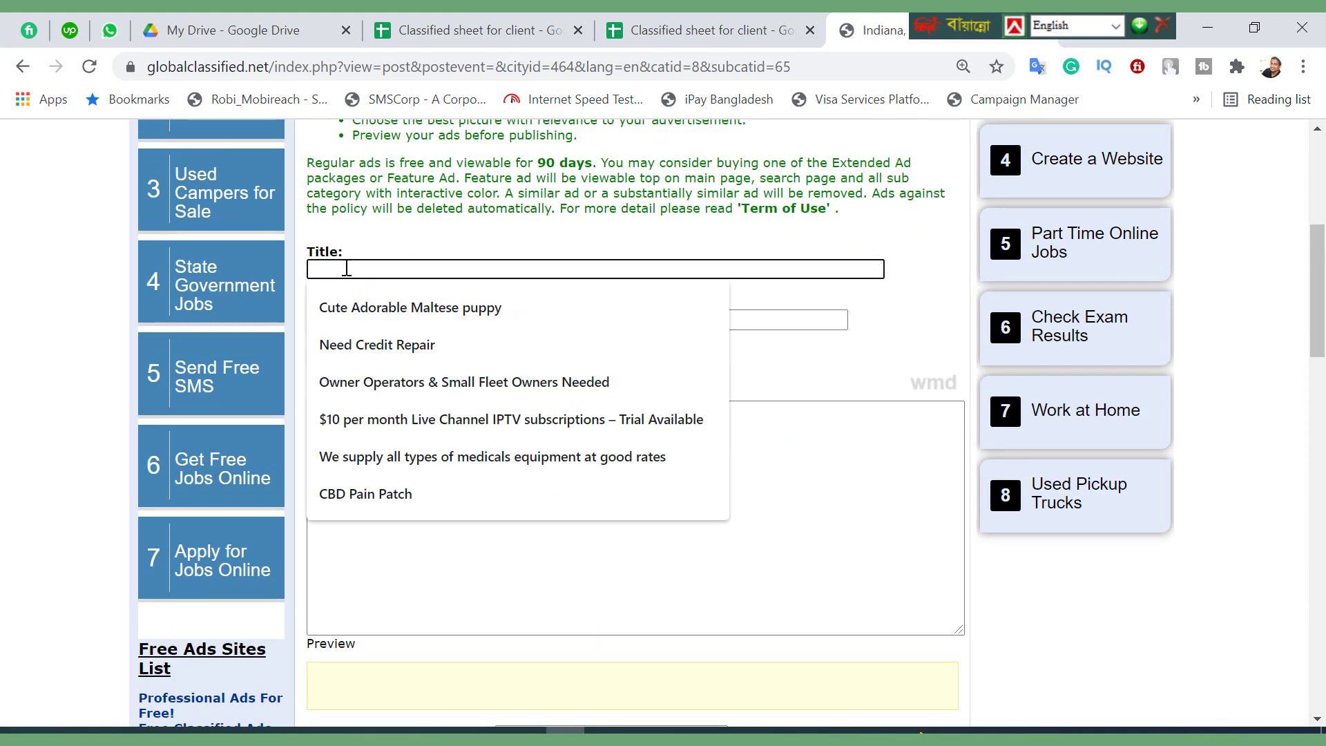
left_click(383, 271)
left_click(387, 310)
left_click(367, 321)
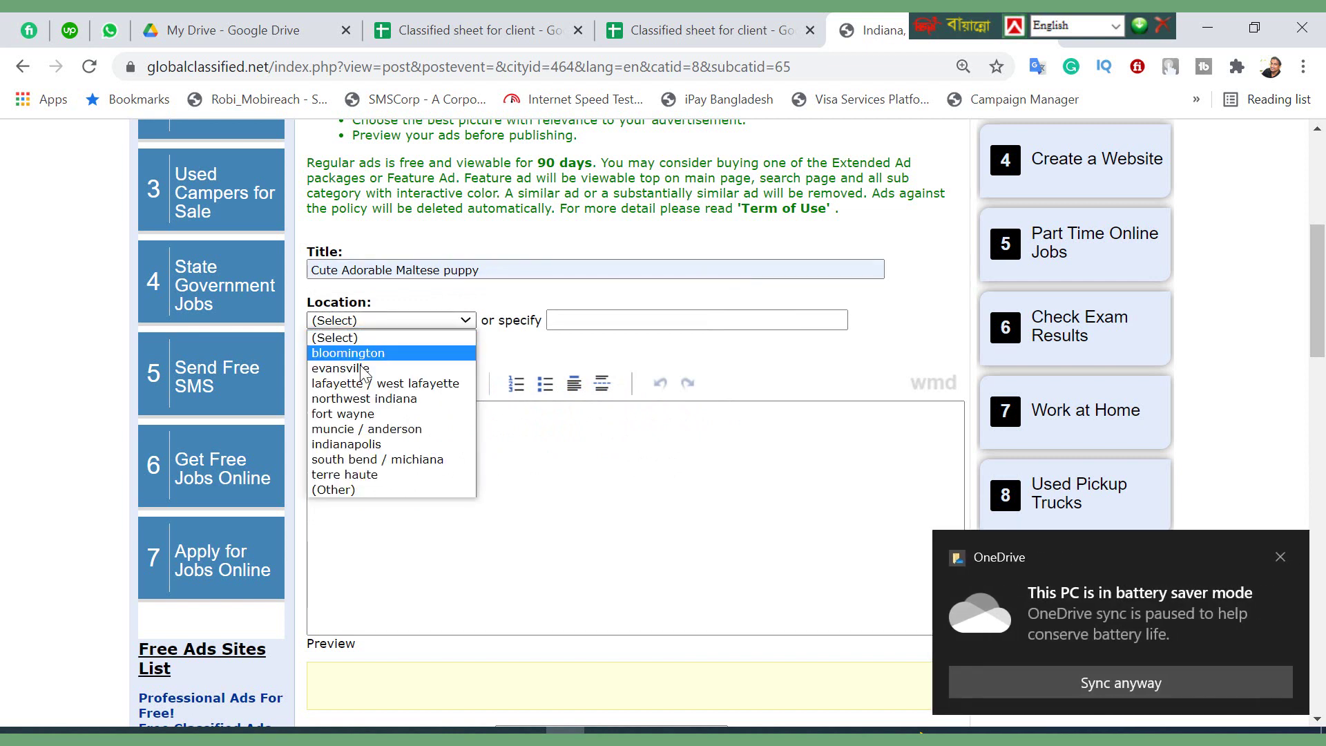
left_click(1280, 556)
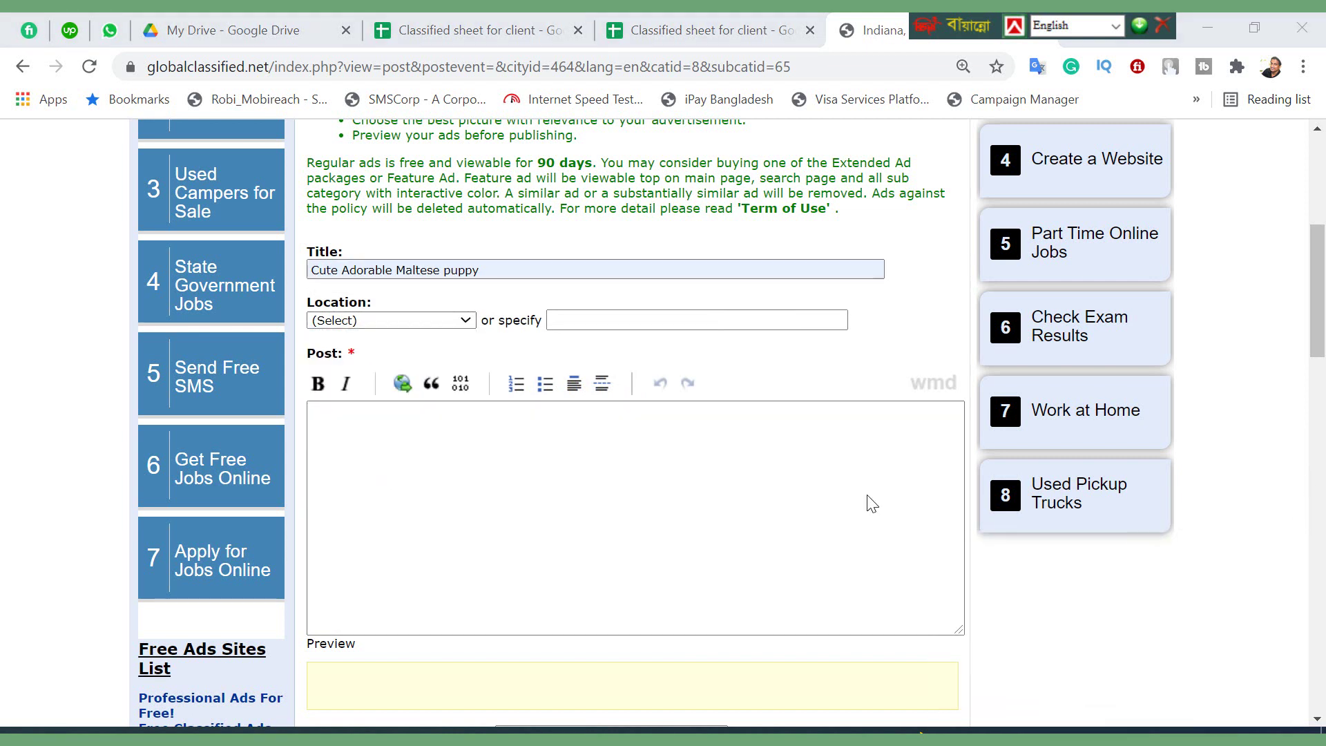
left_click(374, 317)
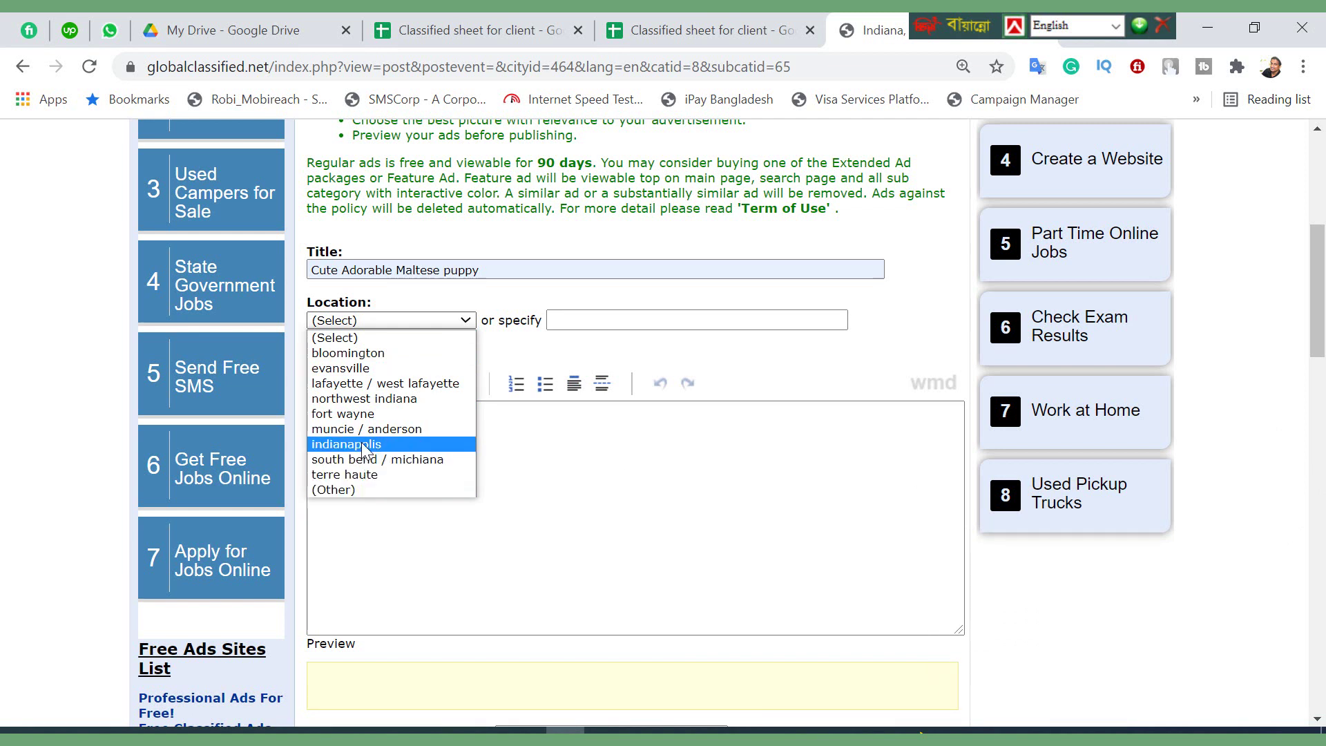
left_click(347, 352)
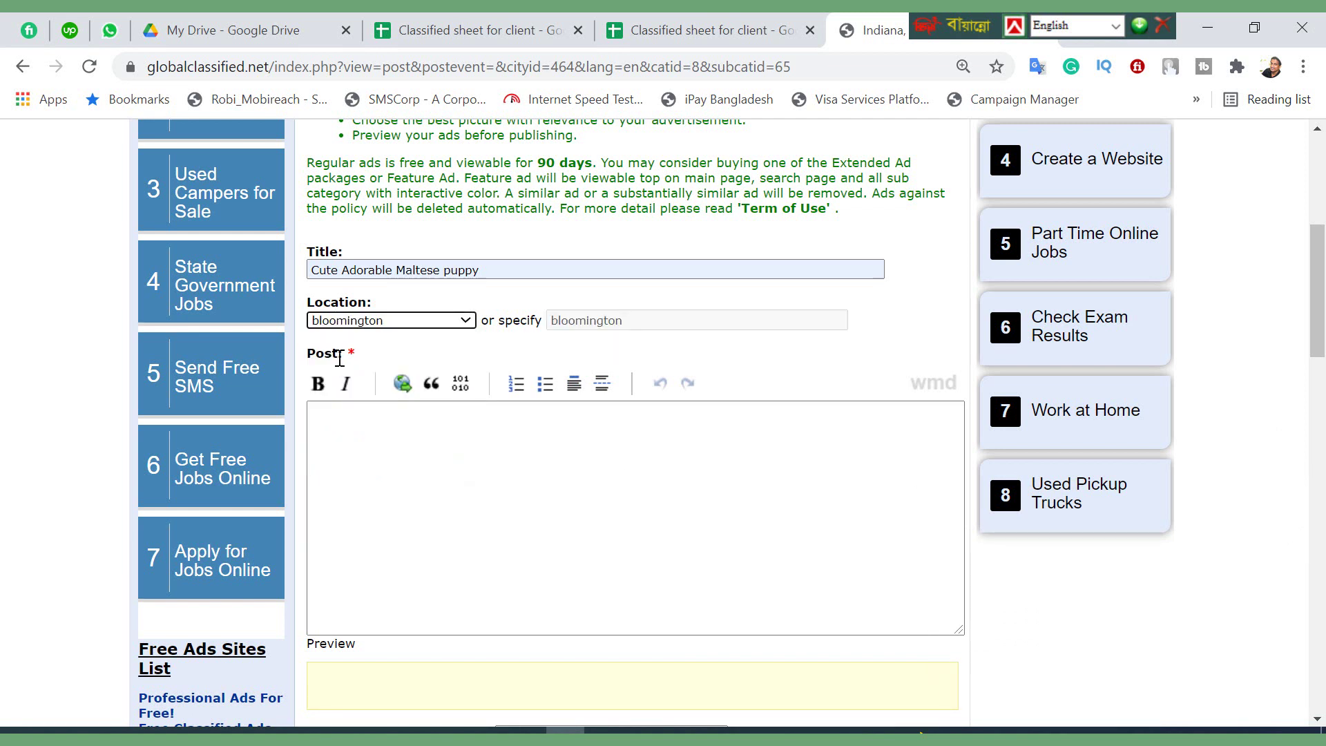
left_click(394, 481)
scroll(456, 507, "down", 2)
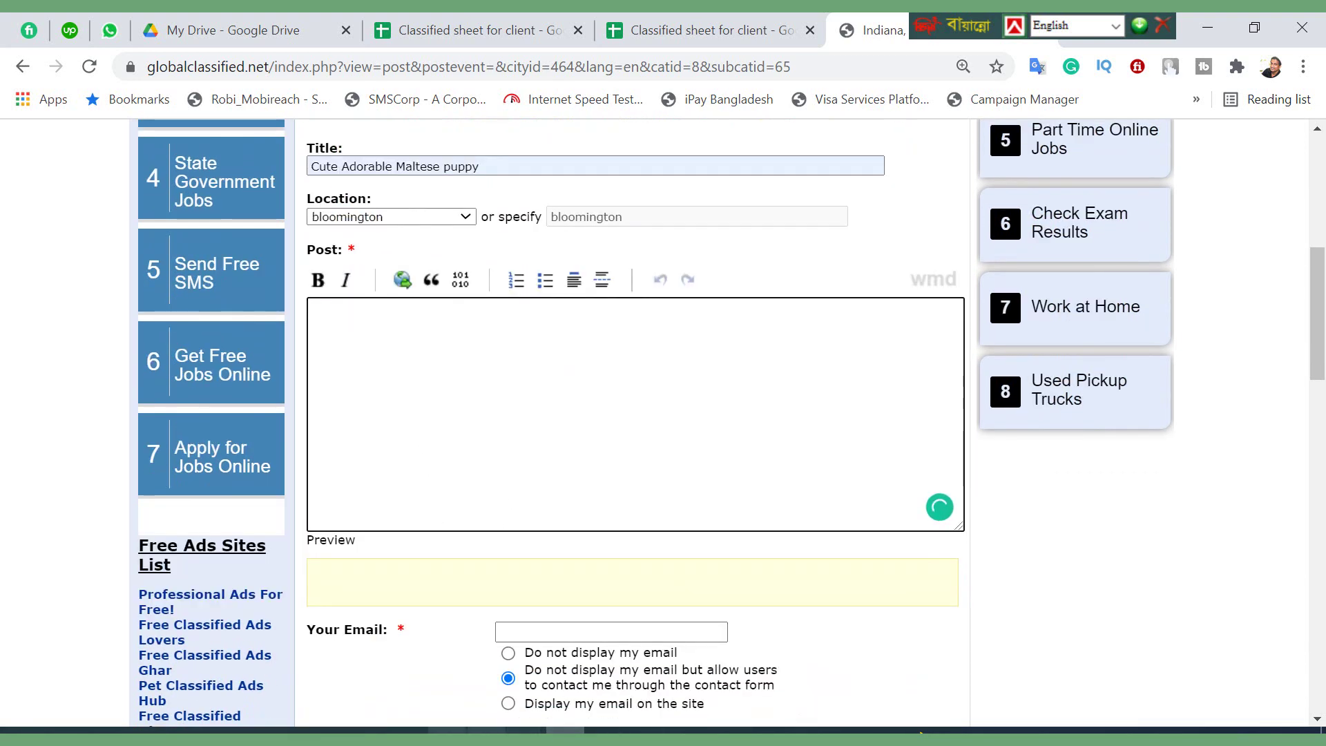
Paste the Maltese puppy ad text from Notepad into the Post box
left_click(447, 734)
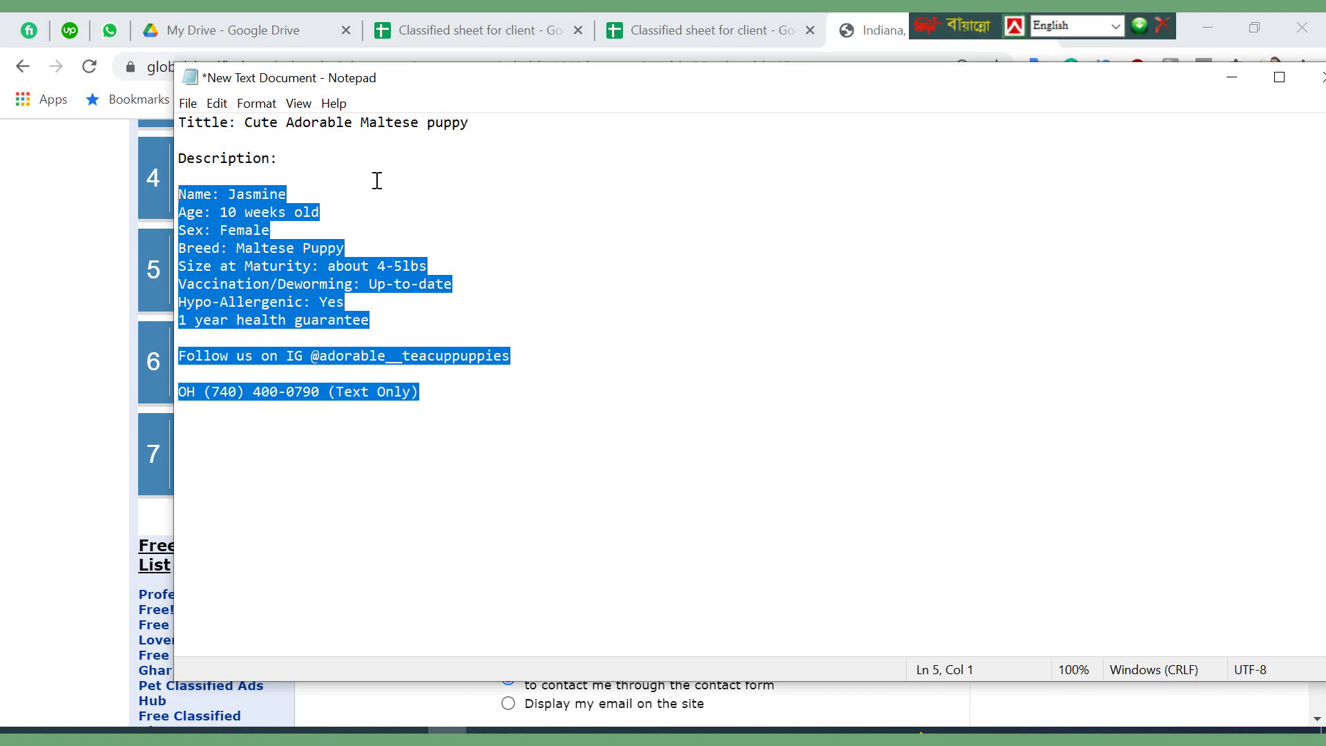
key("alt+Tab")
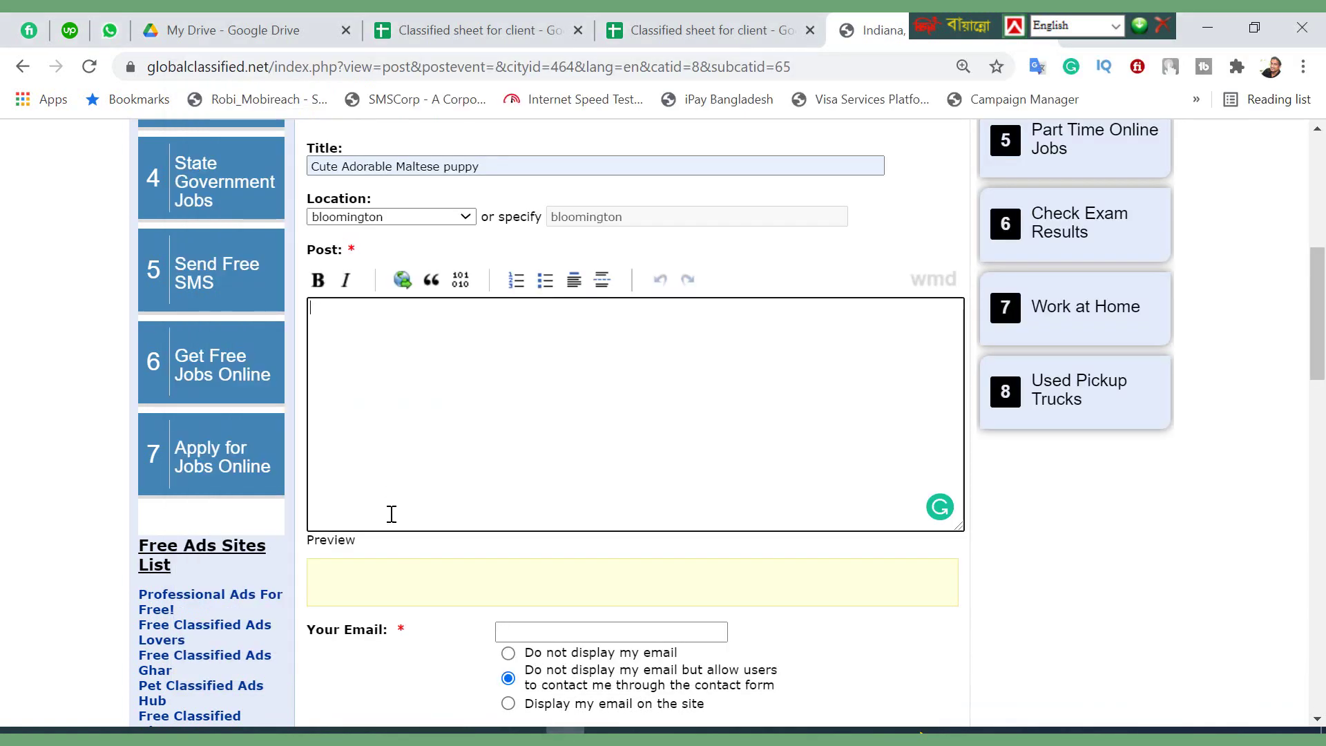
key("ctrl+v")
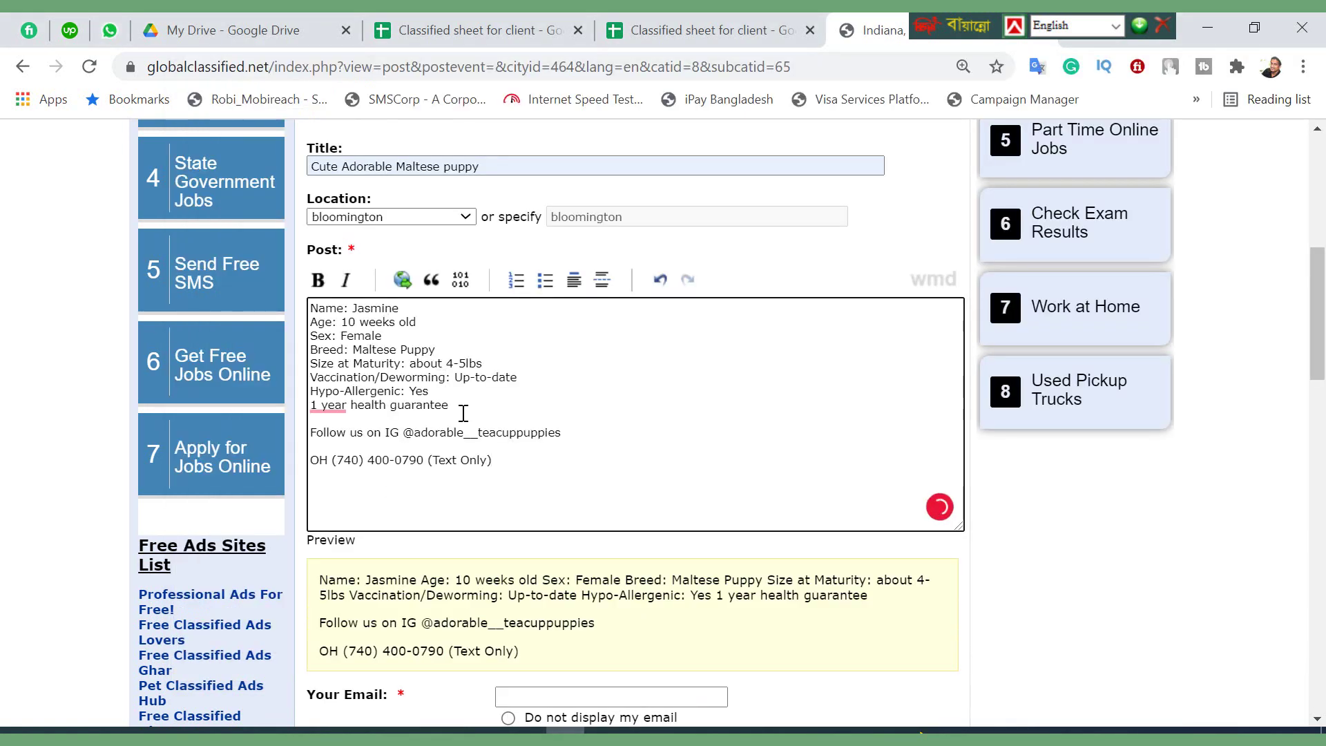
scroll(508, 332, "down", 6)
Fill in the contact e-mail from autofill and enter the captcha security code
left_click(616, 279)
left_click(576, 325)
left_click(538, 428)
type("9A43XB")
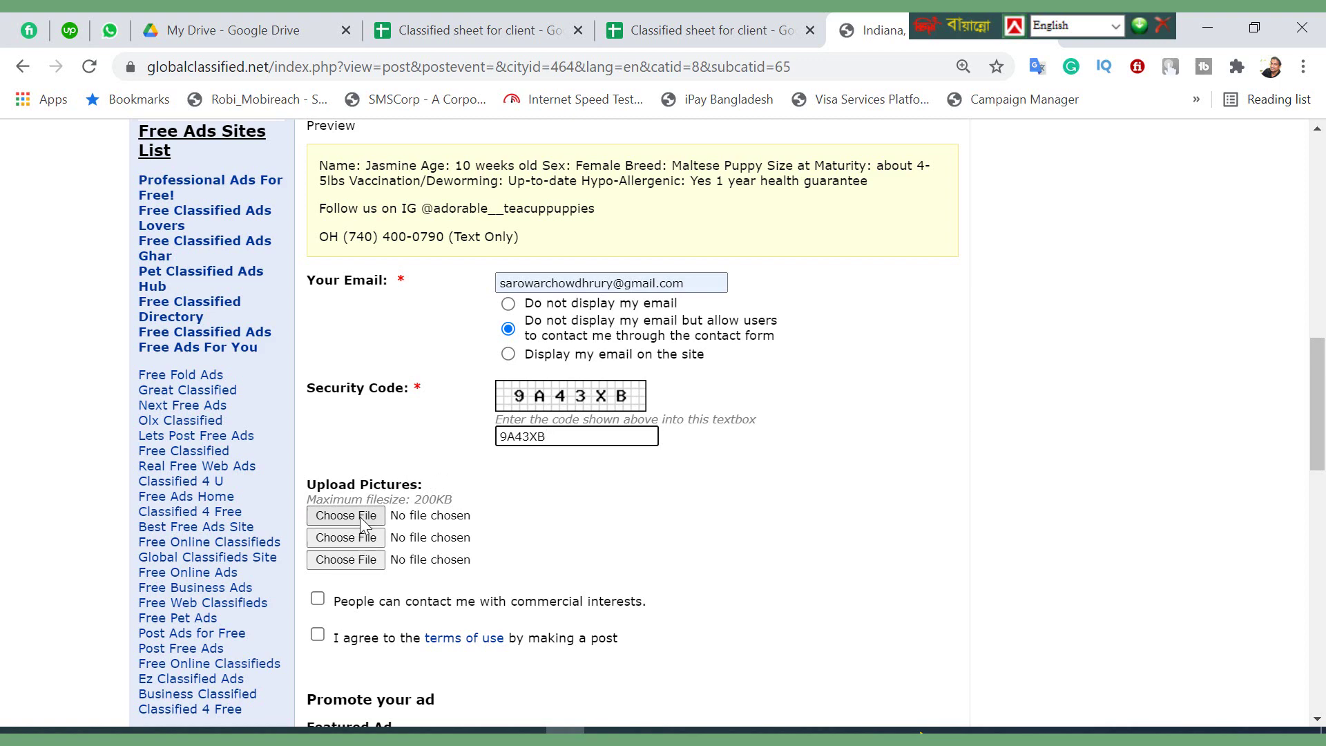
Attach the WhatsApp puppy image, accept the terms and post the ad with POST NOW
scroll(363, 525, "down", 3)
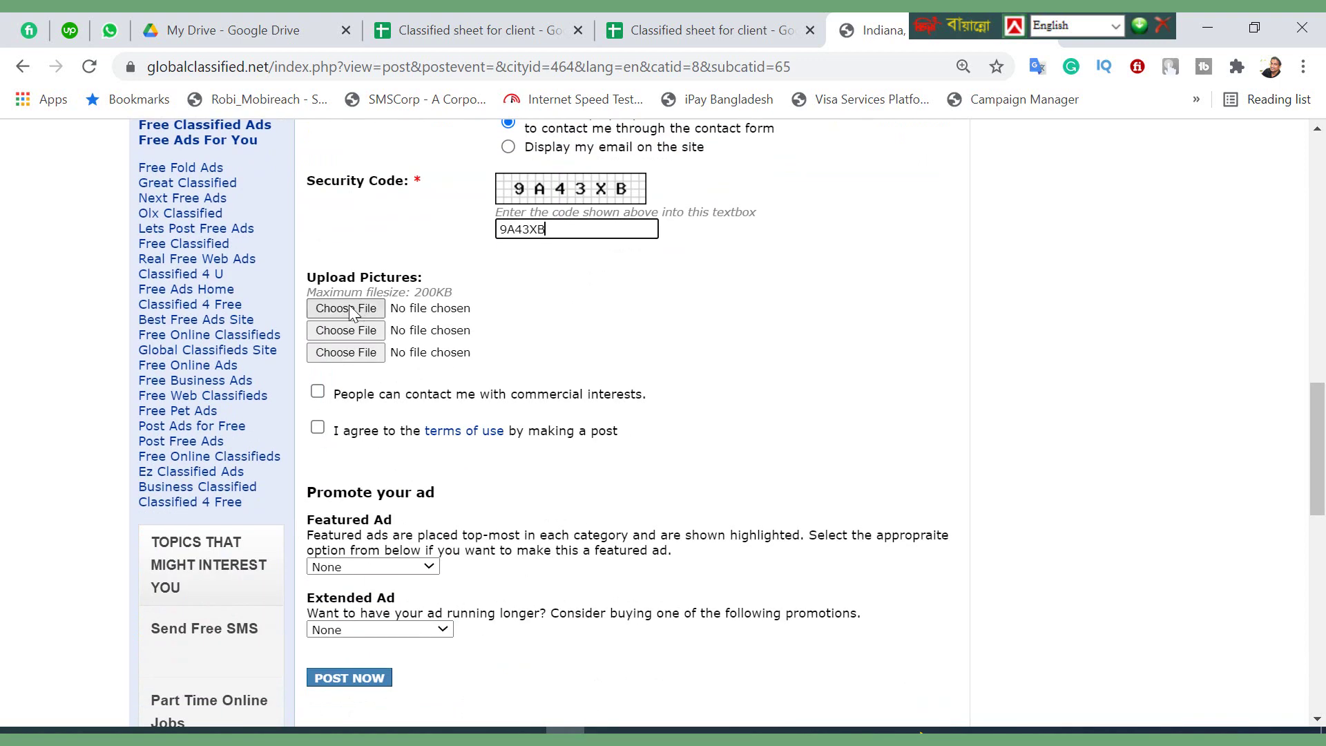
left_click(341, 309)
left_click(364, 204)
double_click(364, 204)
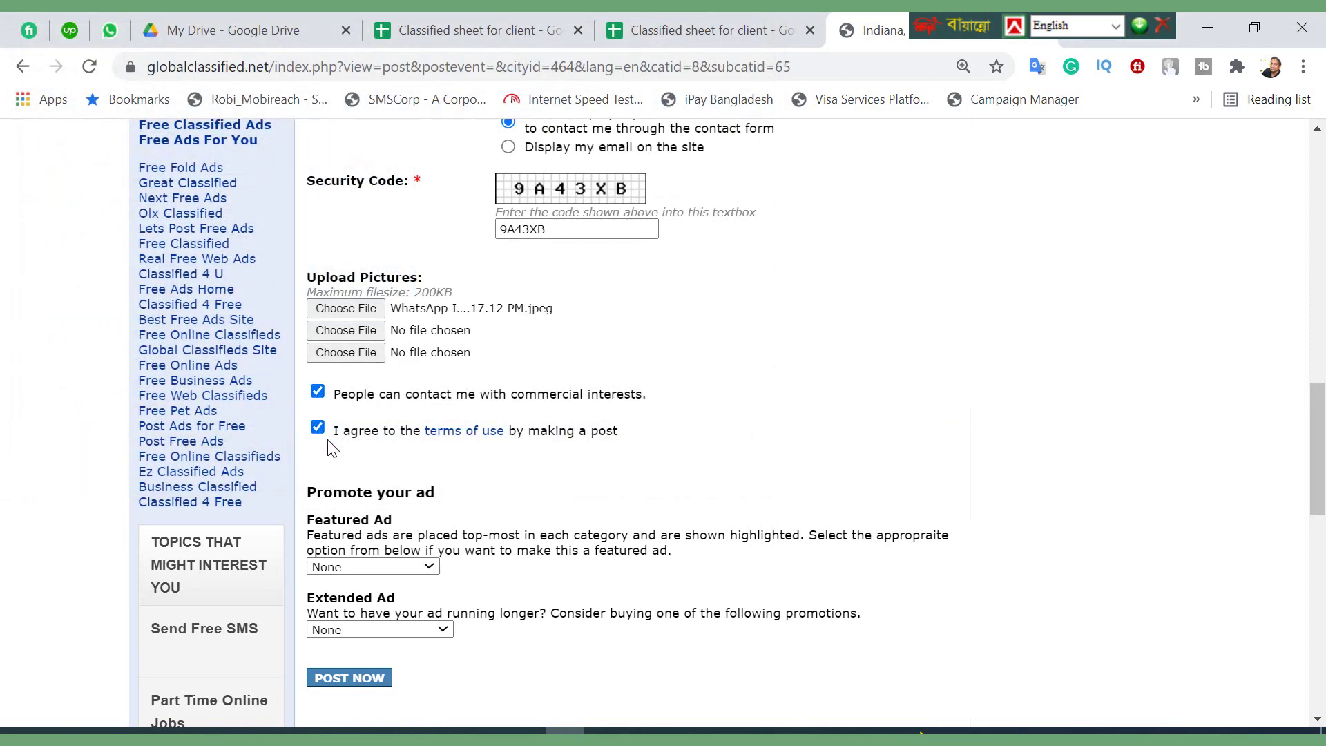
scroll(339, 449, "down", 2)
scroll(415, 507, "up", 15)
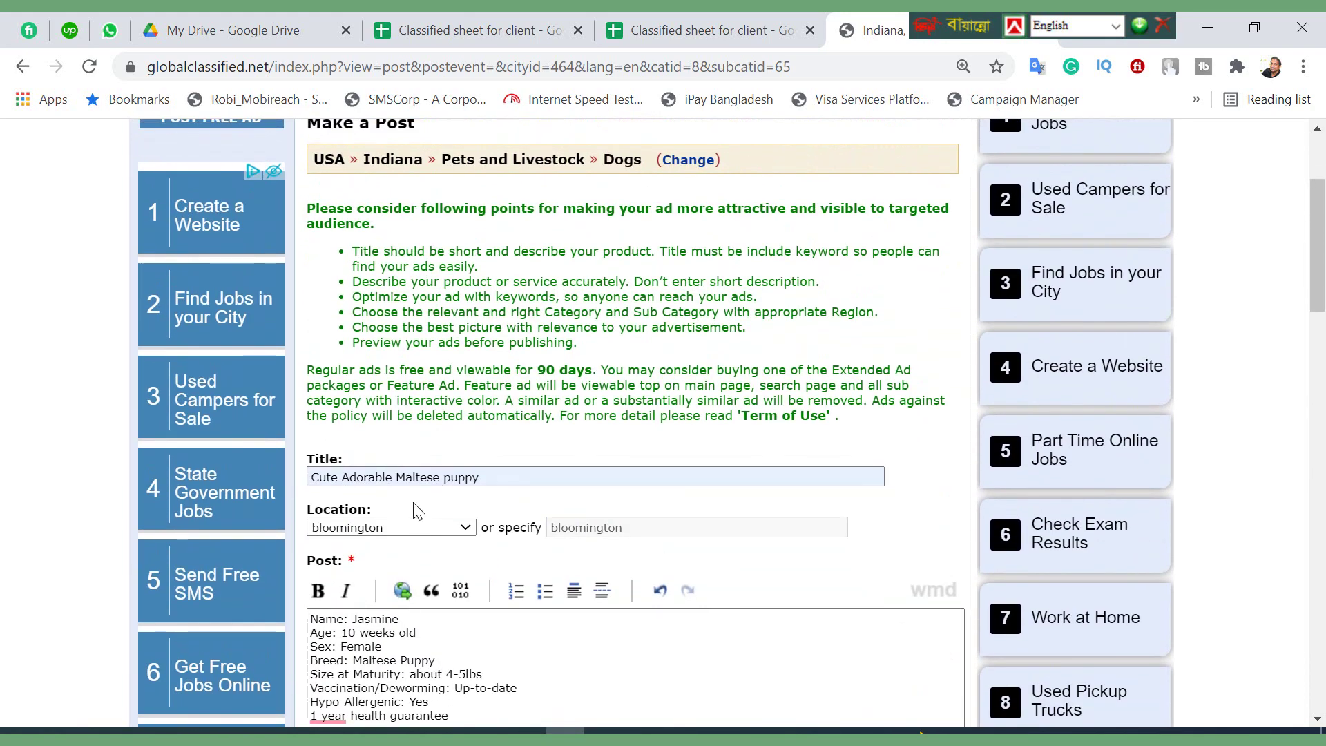
scroll(423, 504, "down", 15)
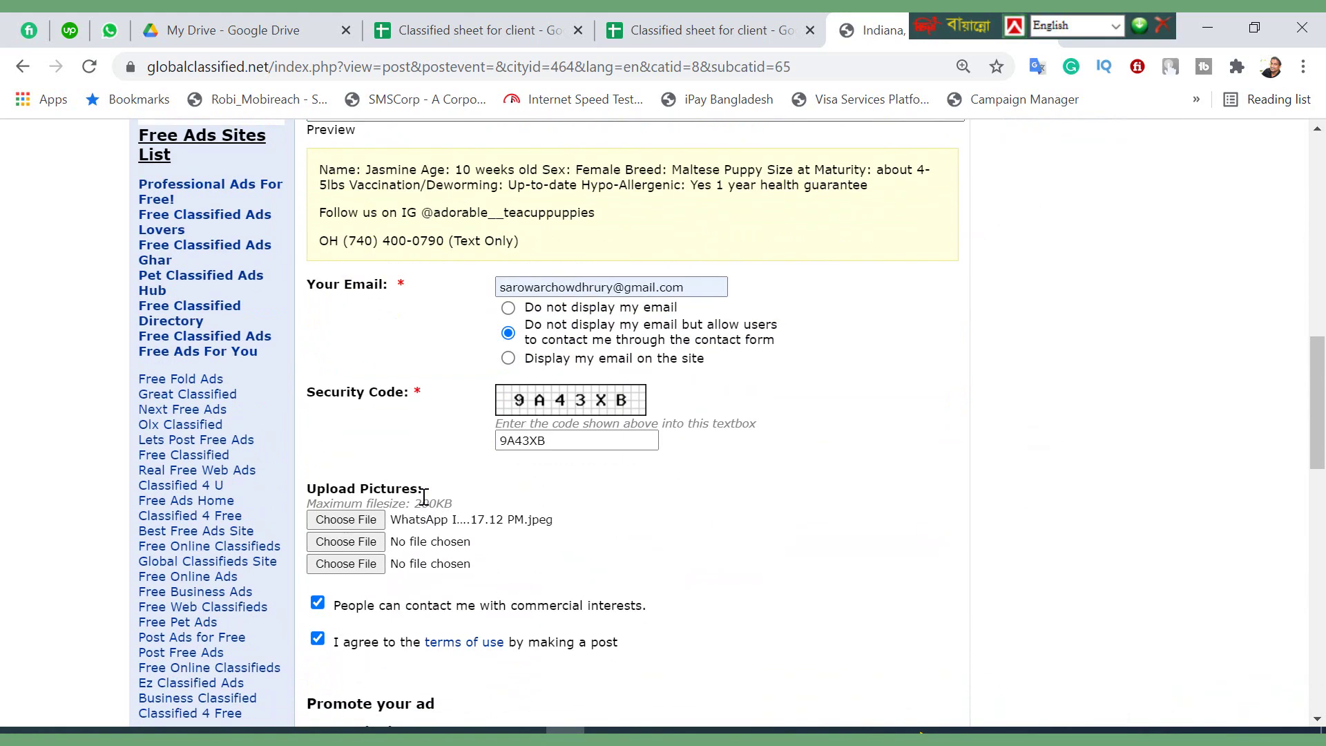
left_click(349, 368)
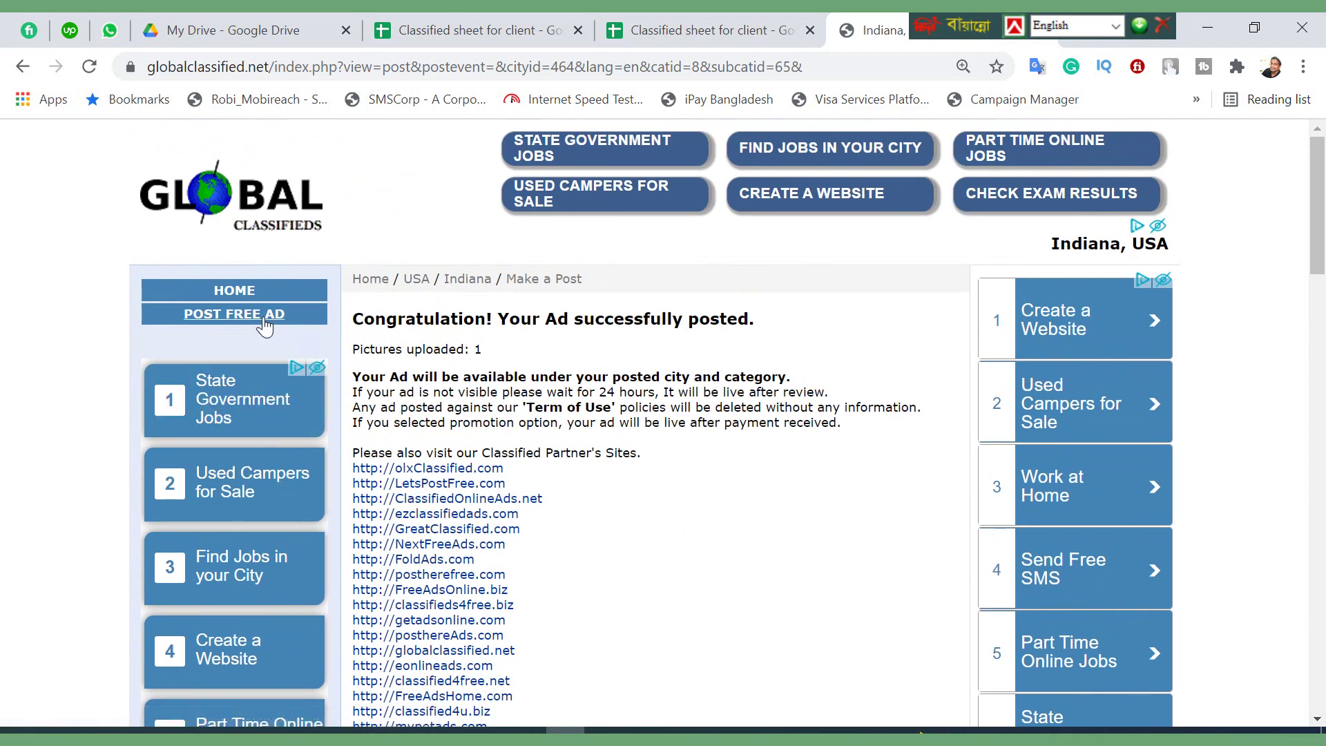
Go to the category listing and open Dogs under Pets and Livestock
left_click(227, 319)
scroll(617, 408, "down", 3)
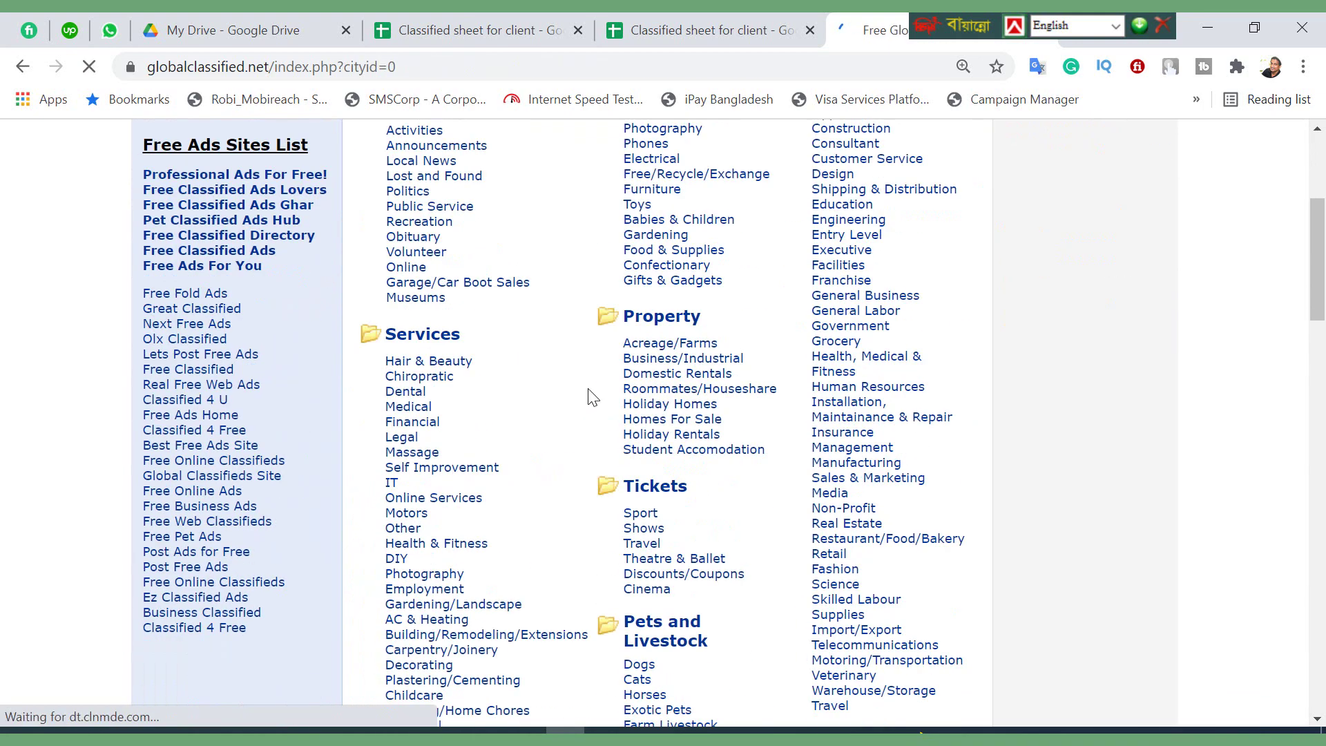
scroll(617, 408, "down", 5)
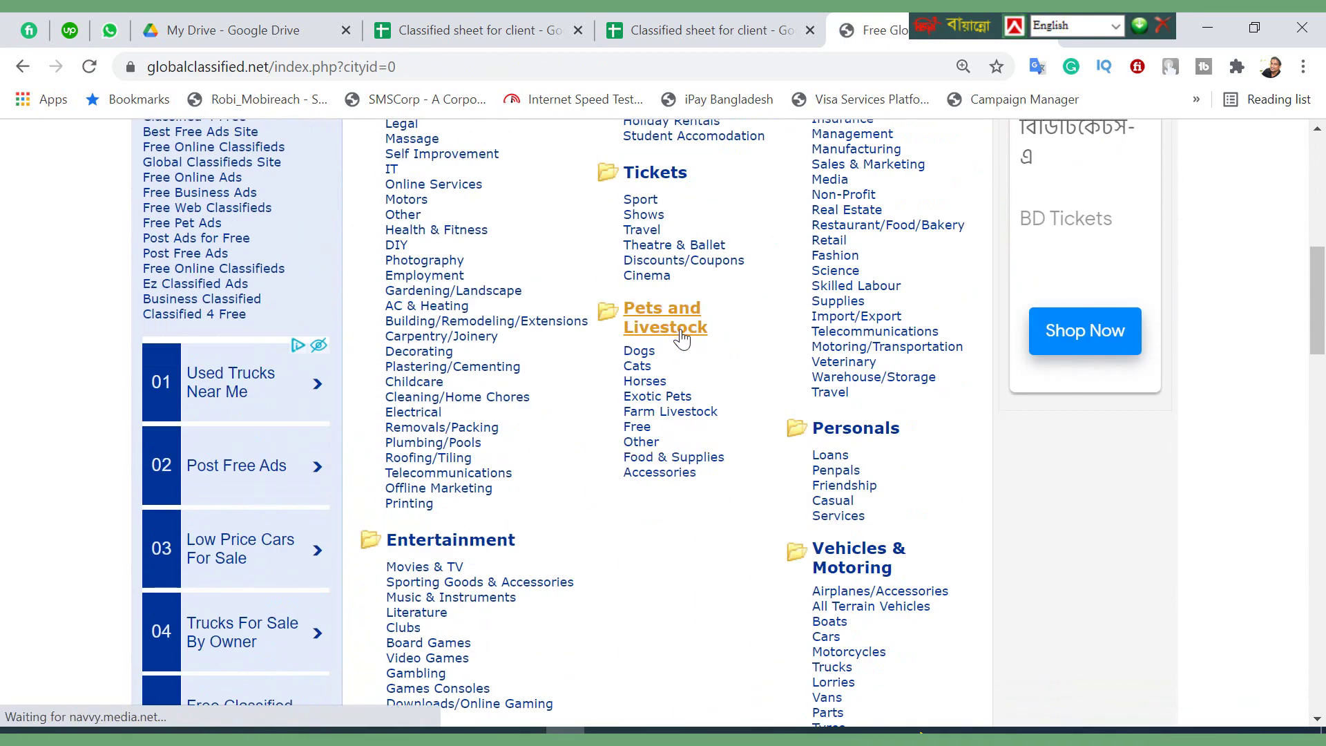
left_click(639, 353)
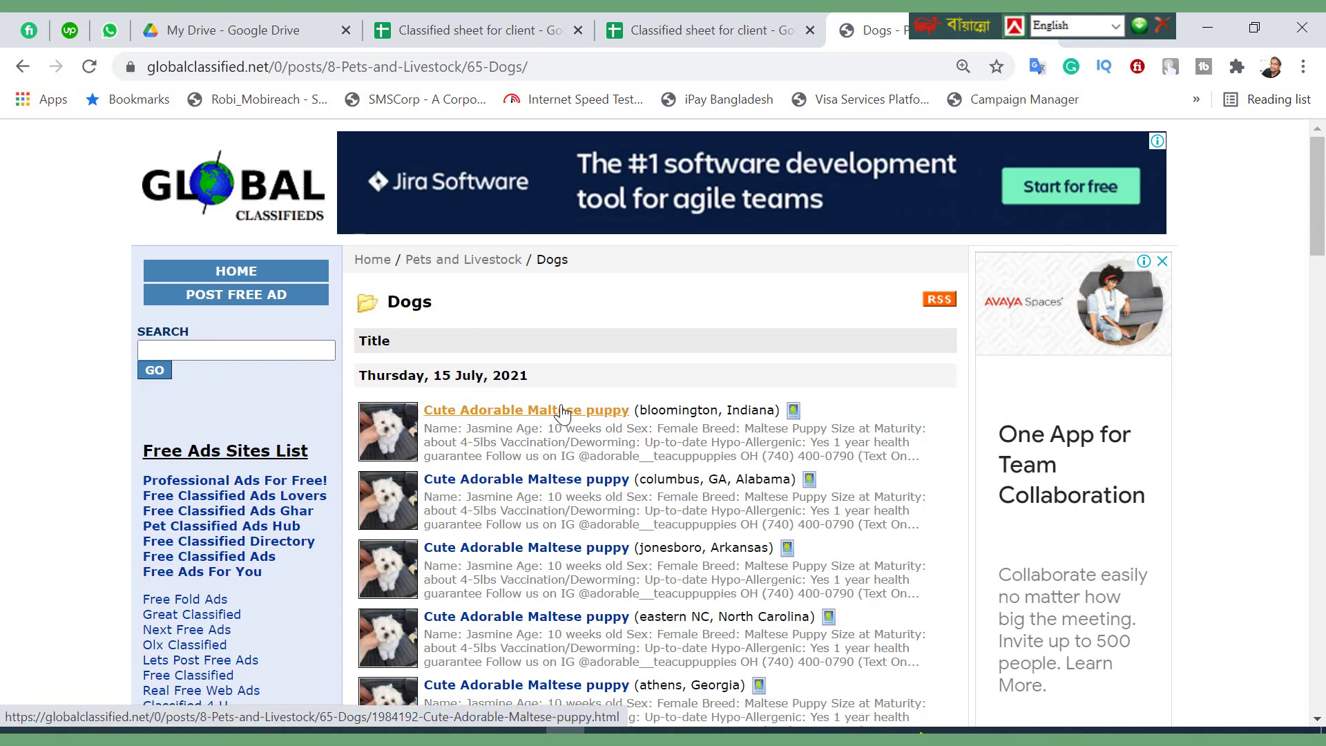
Open the Cute Adorable Maltese puppy (bloomington, Indiana) ad at the top of Dogs
left_click(524, 413)
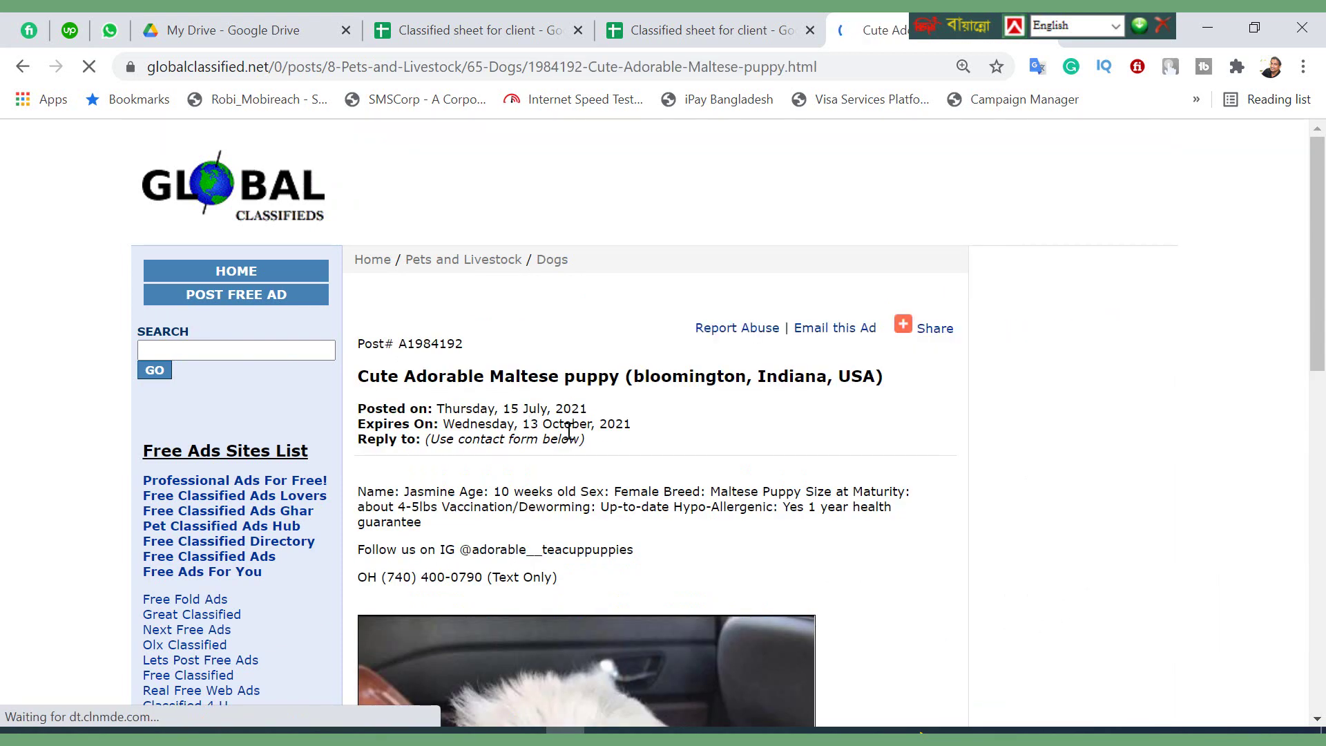
scroll(568, 435, "down", 12)
scroll(568, 444, "up", 7)
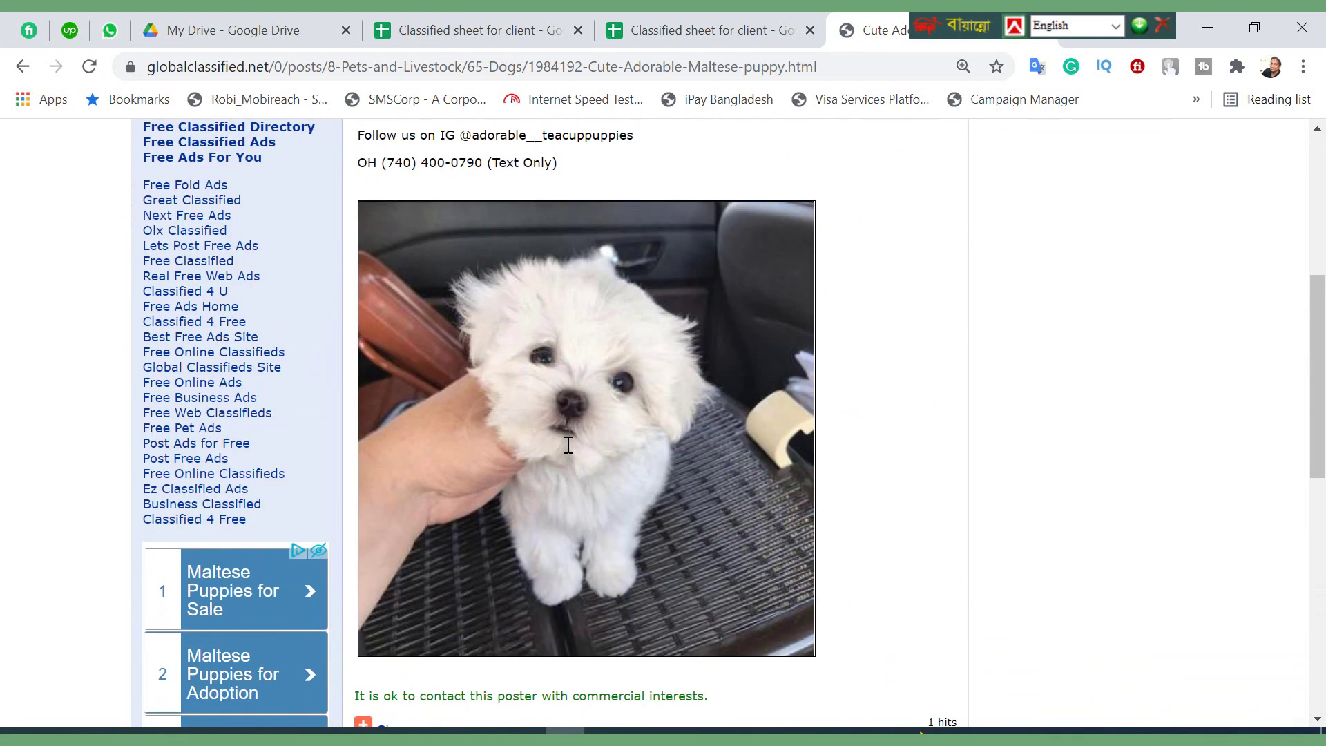
scroll(568, 445, "up", 3)
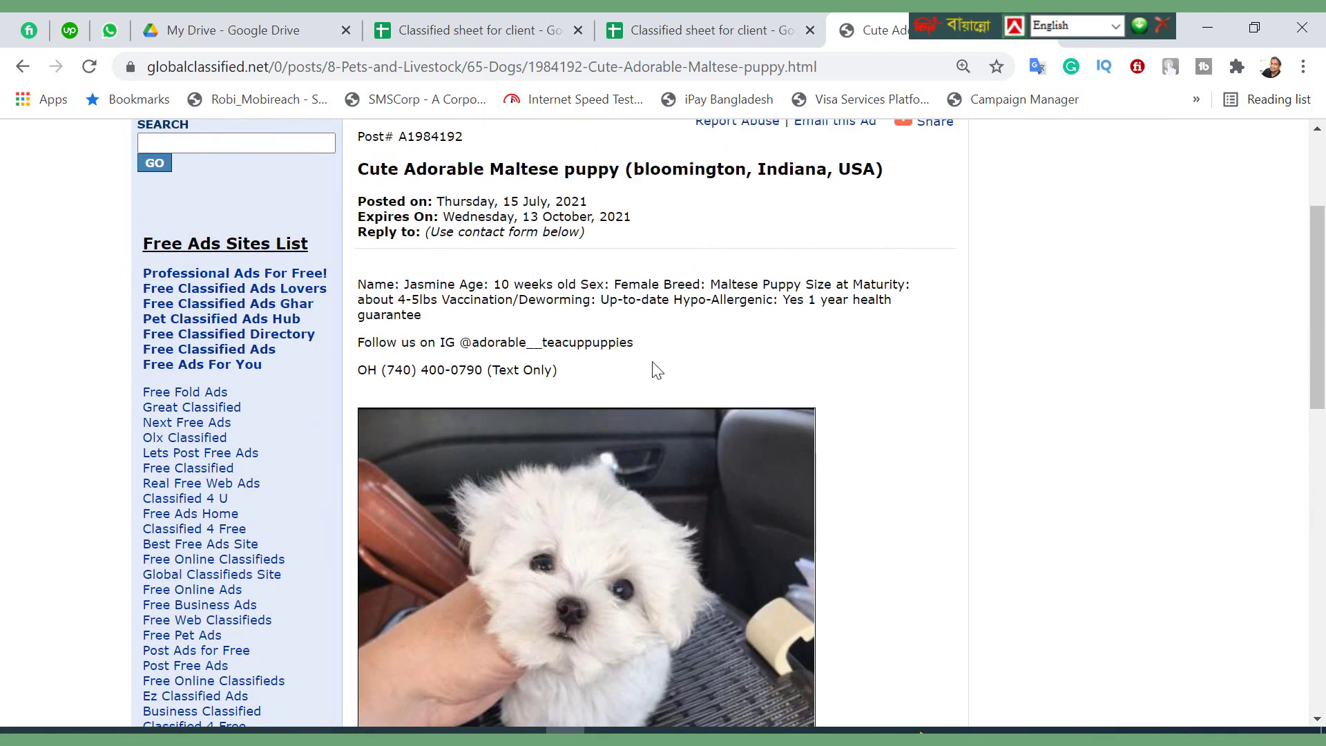
Capture the ad page with Lightshot, upload it to the cloud, and select the ad's URL
left_click(1067, 735)
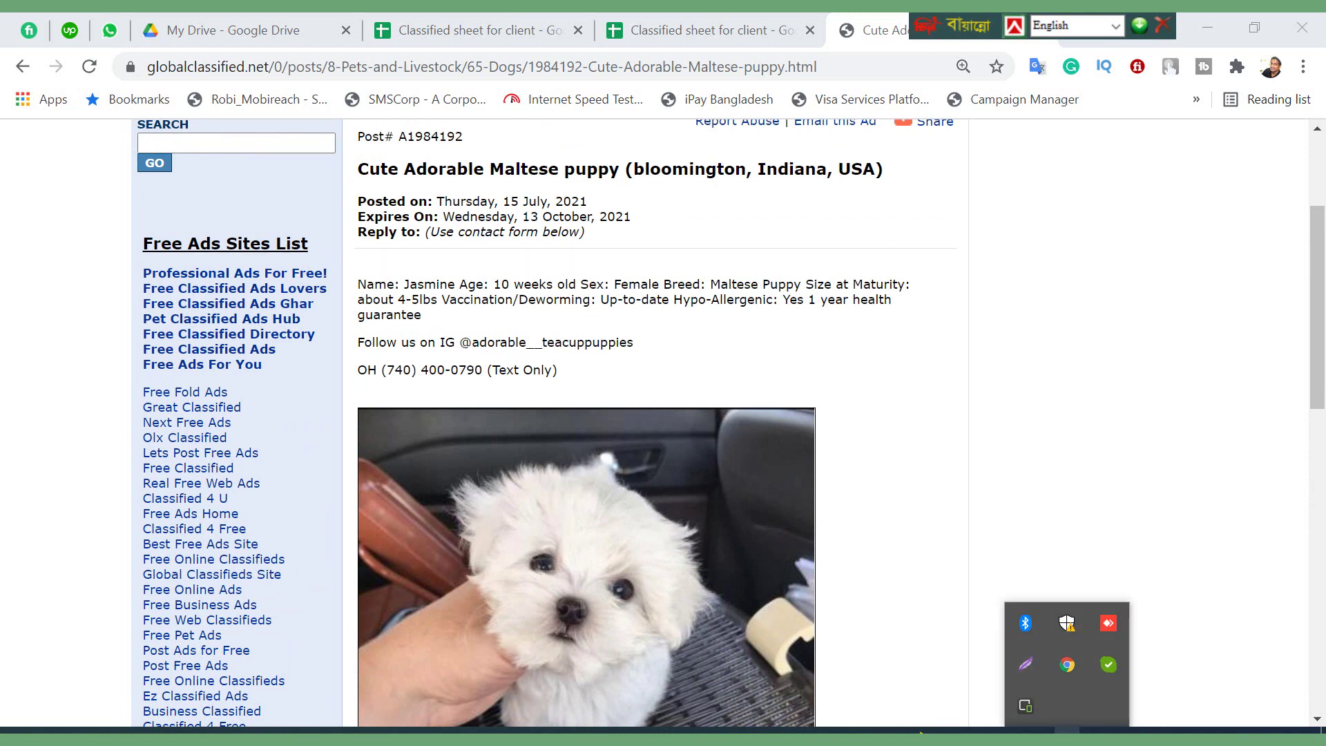
left_click(1025, 666)
left_click_drag(93, 128, 1282, 730)
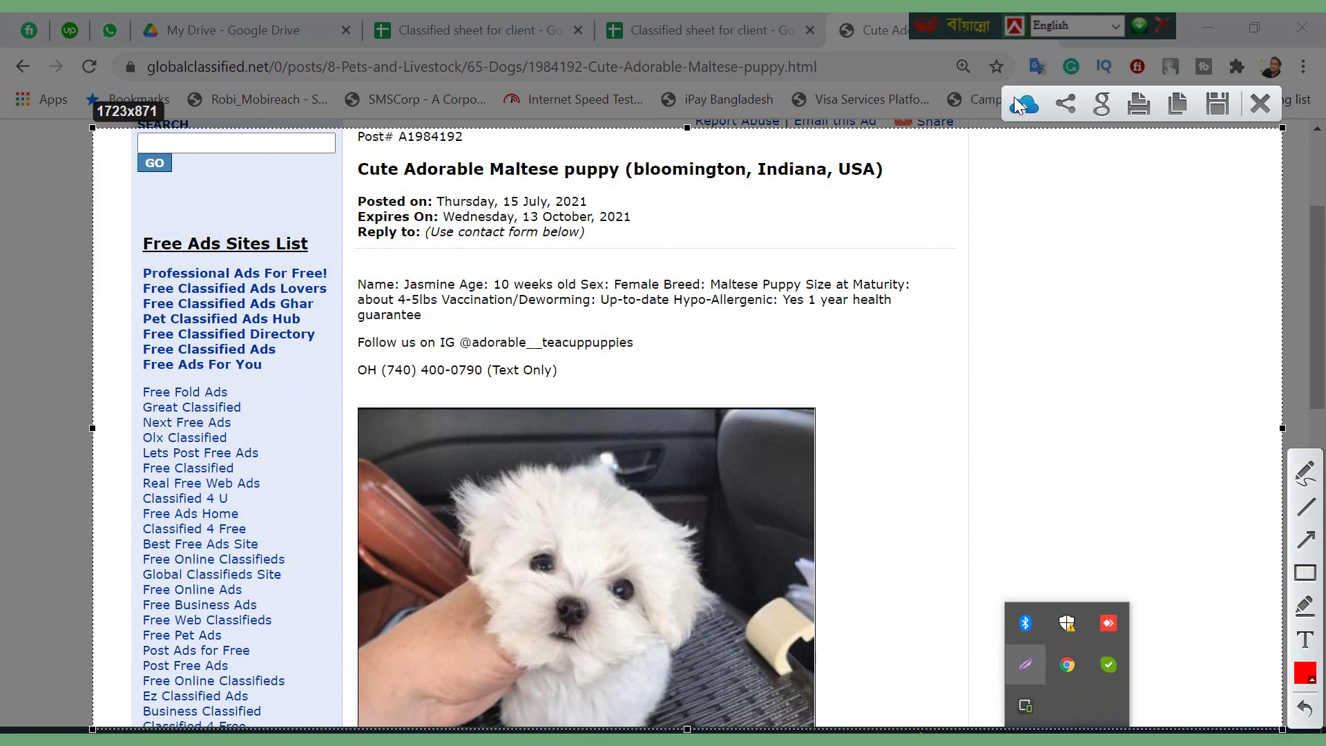
left_click(1021, 105)
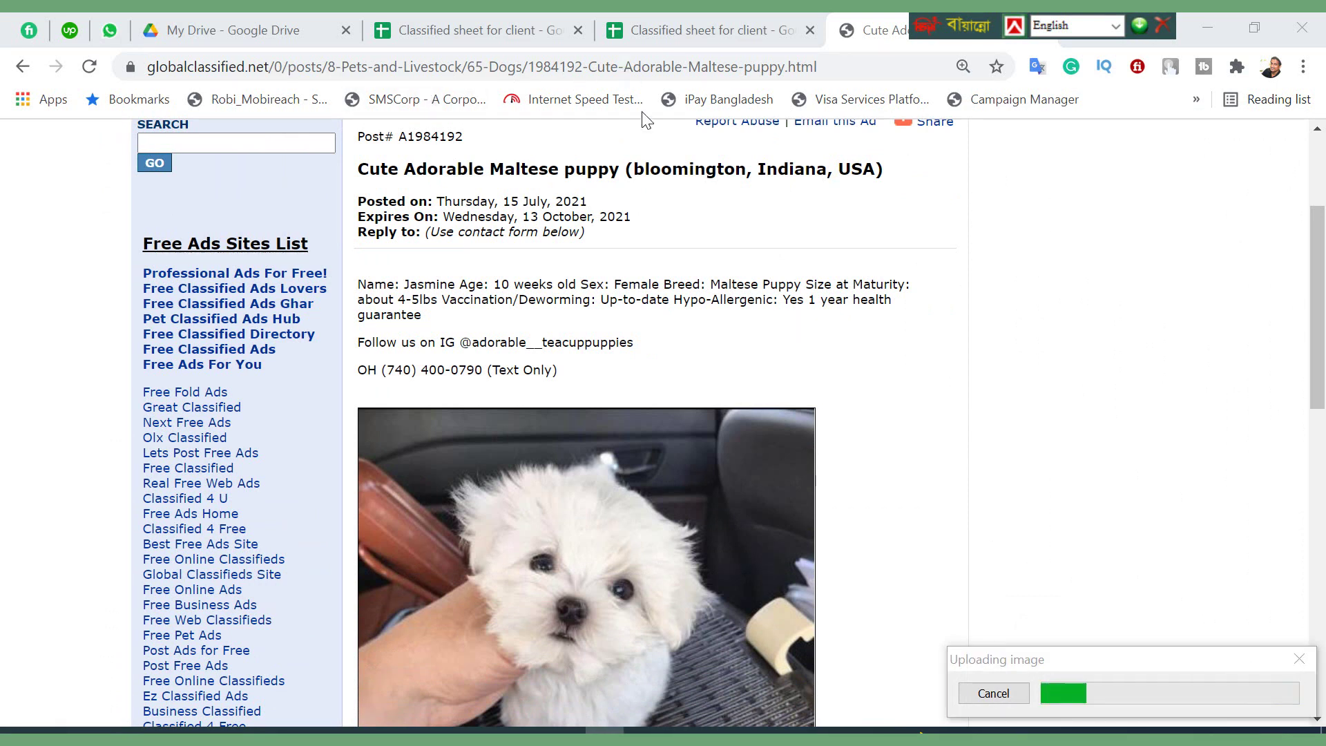
left_click(694, 65)
key("ctrl+c")
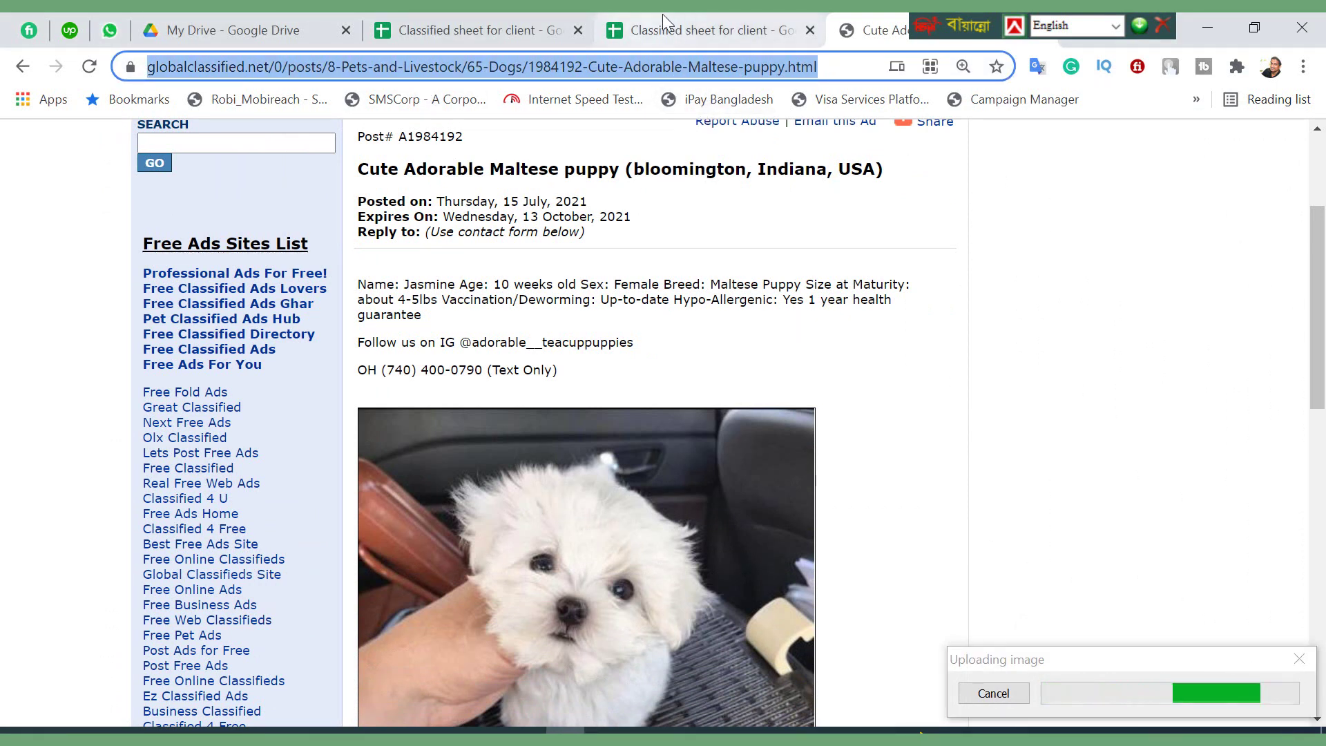
Paste the Bloomington ad's live link into D18 of the Classified sheet
left_click(690, 29)
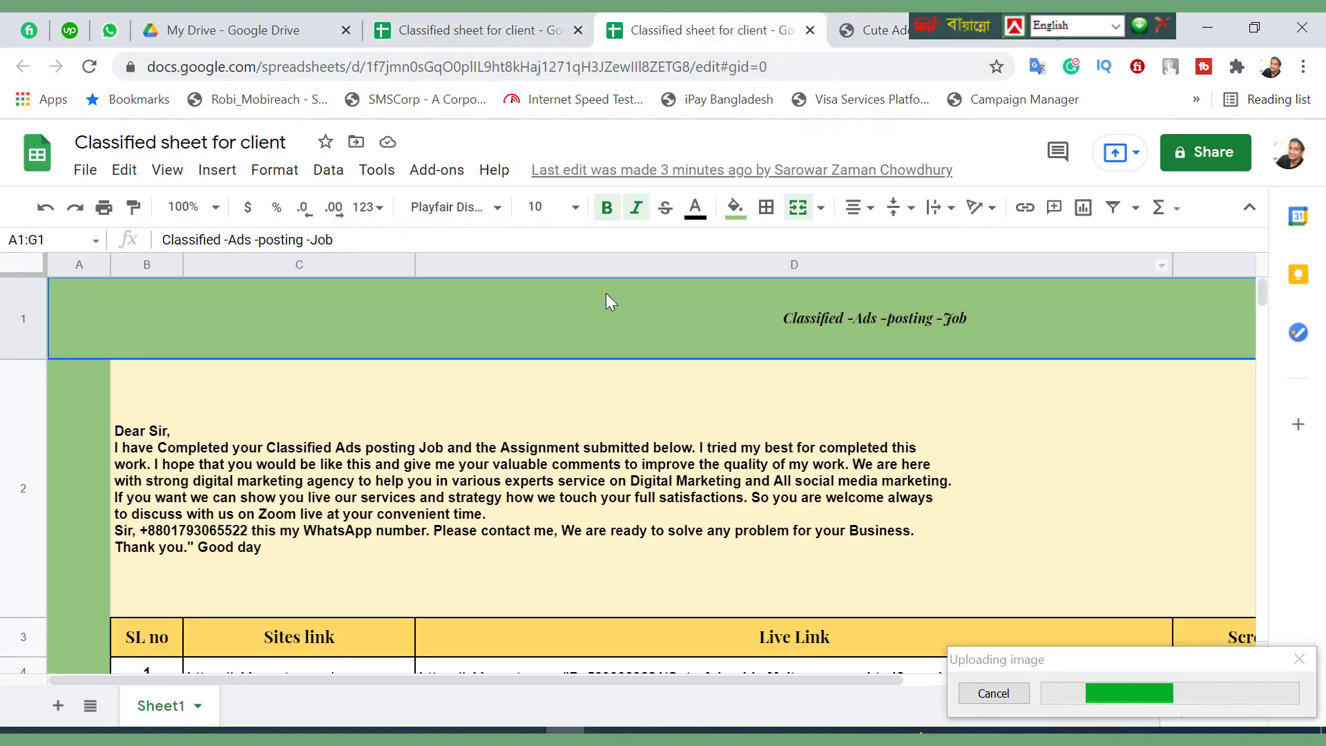
scroll(485, 437, "down", 5)
scroll(486, 437, "down", 4)
left_click(495, 387)
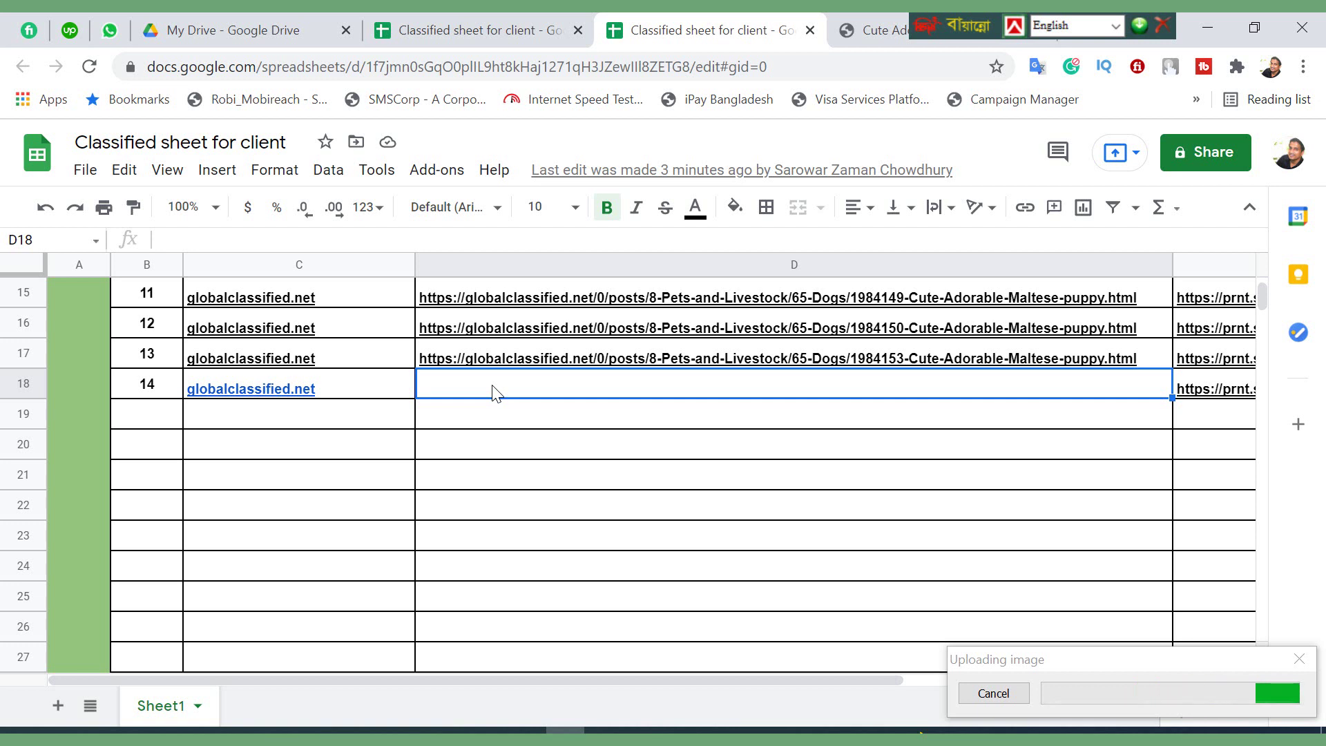
key("ctrl+v")
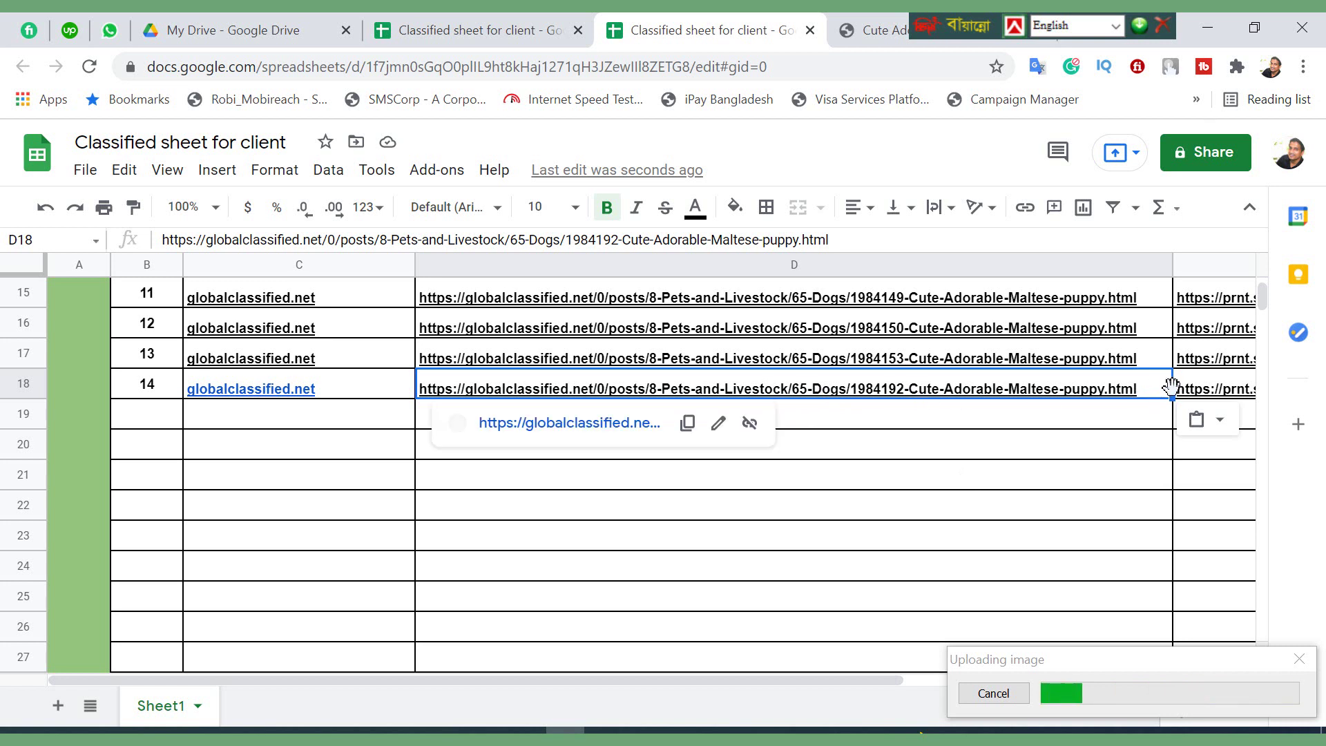
Copy the uploaded Lightshot screenshot link and select E18 for it
left_click(1206, 391)
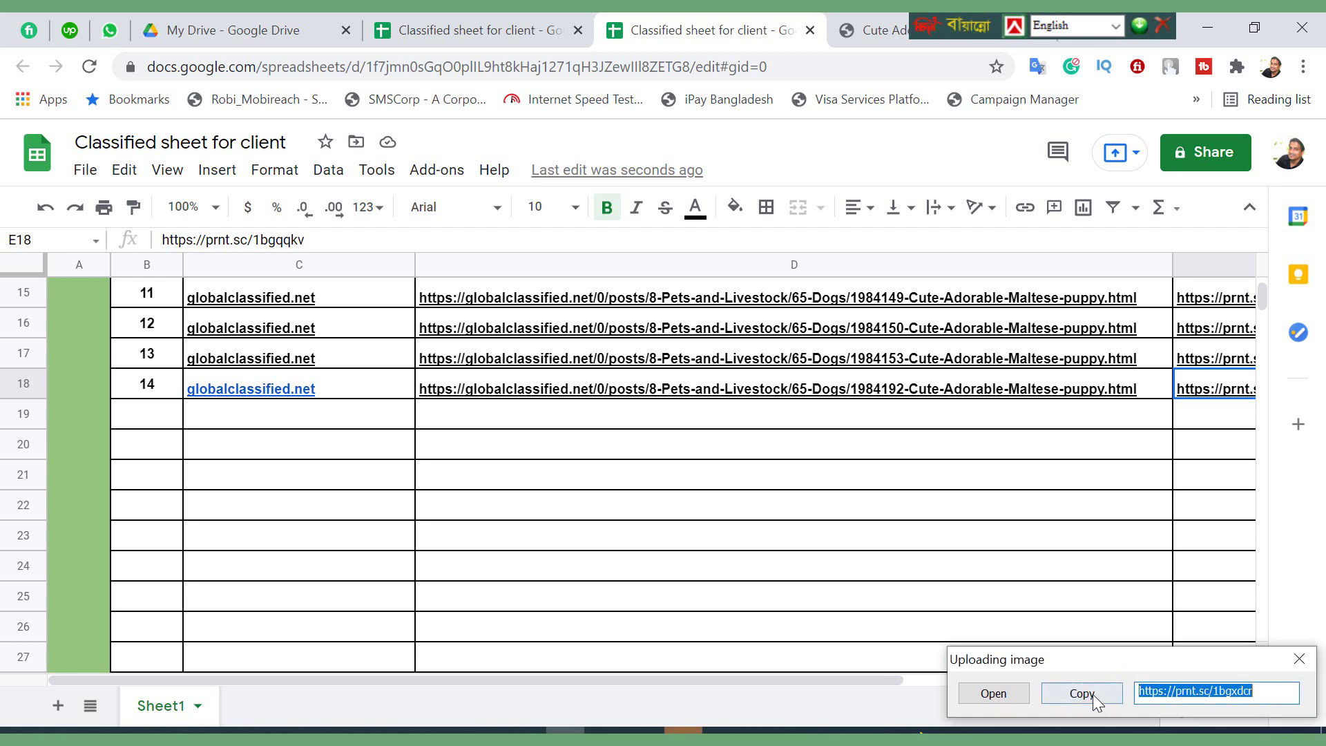
left_click(1091, 693)
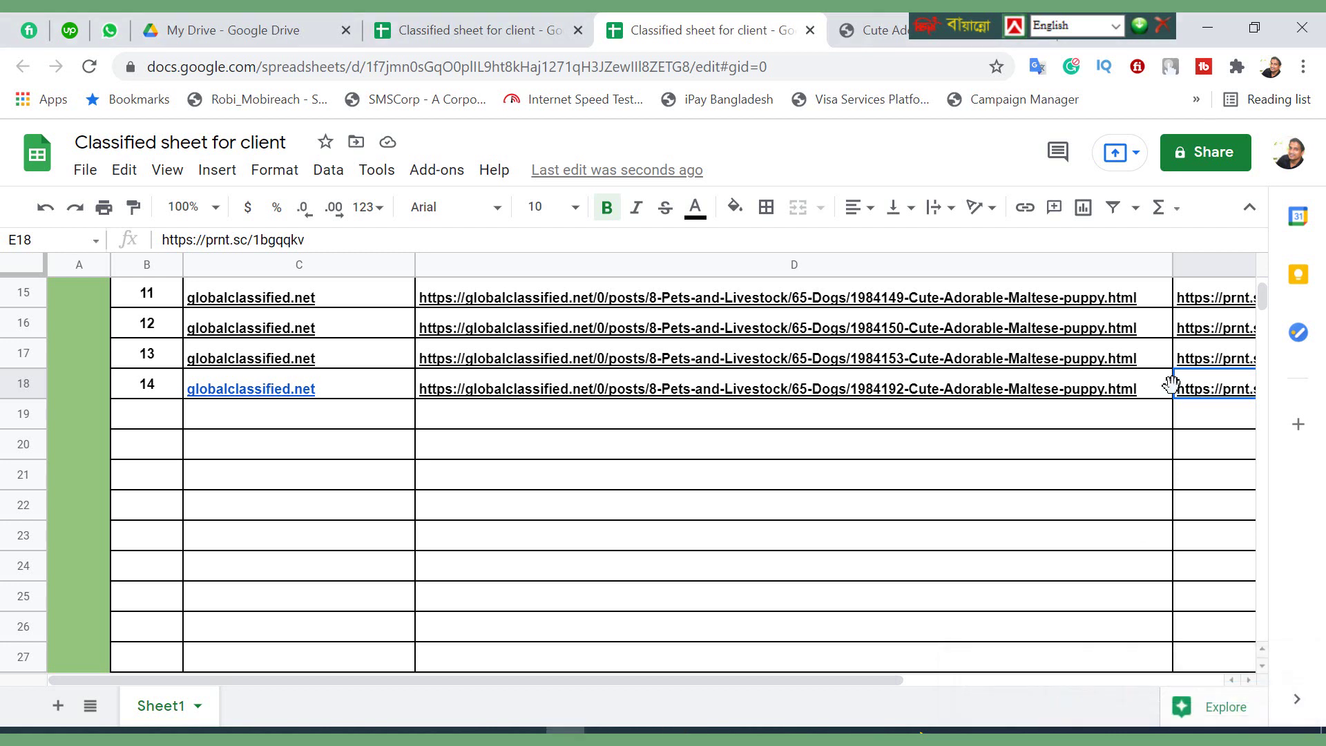
left_click(1130, 493)
left_click(1207, 390)
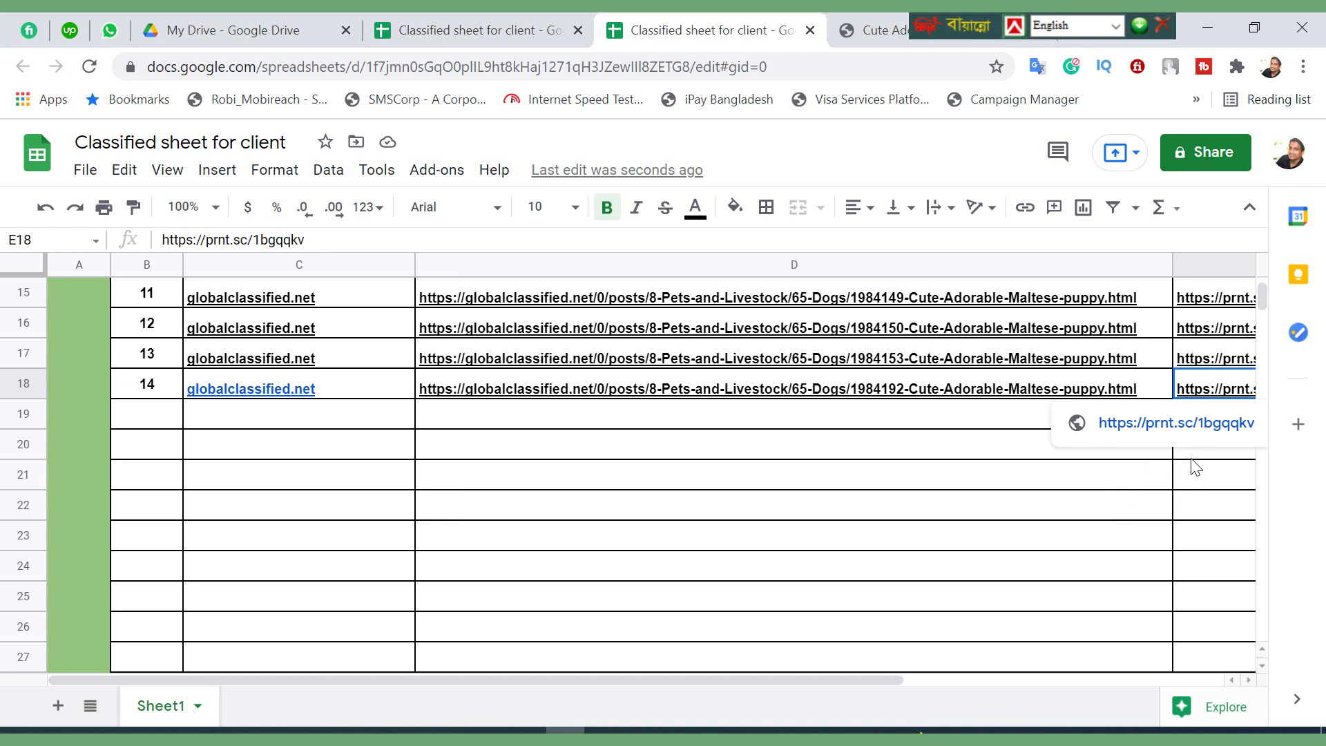
key("ctrl+v")
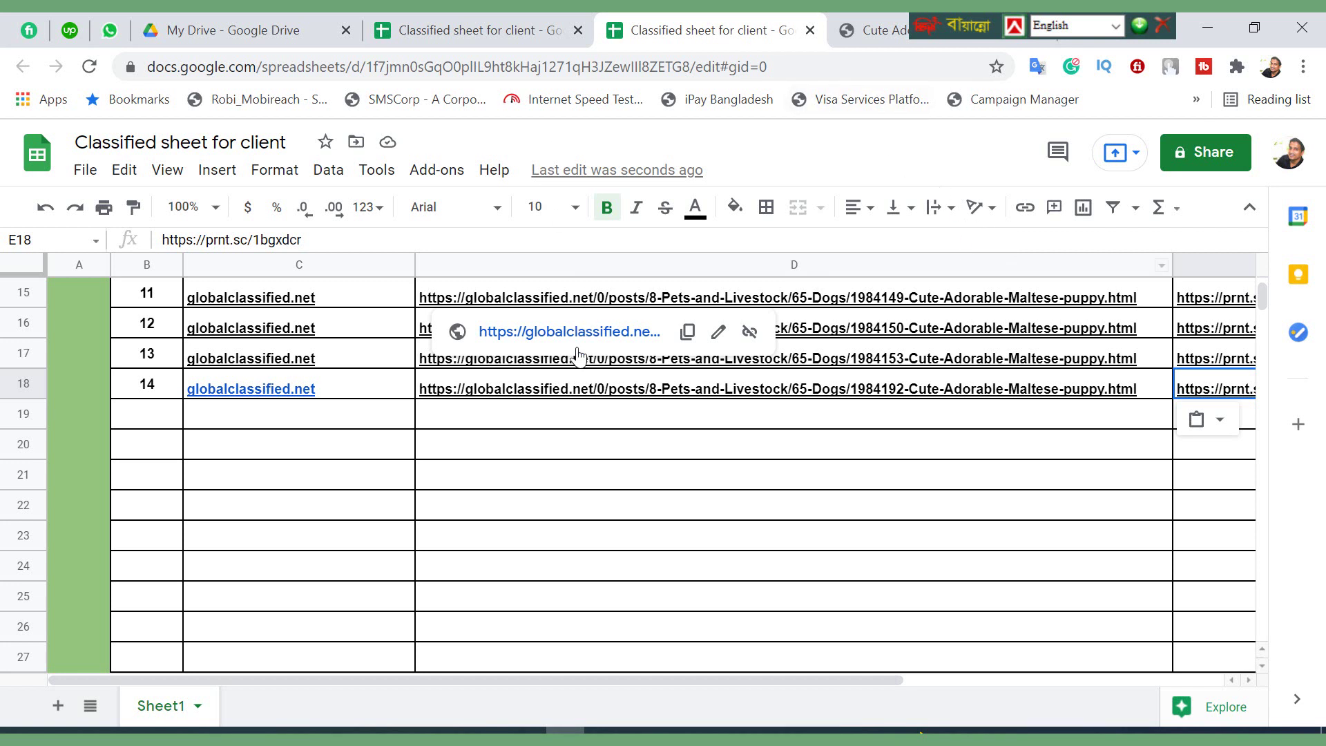
scroll(455, 474, "down", 2)
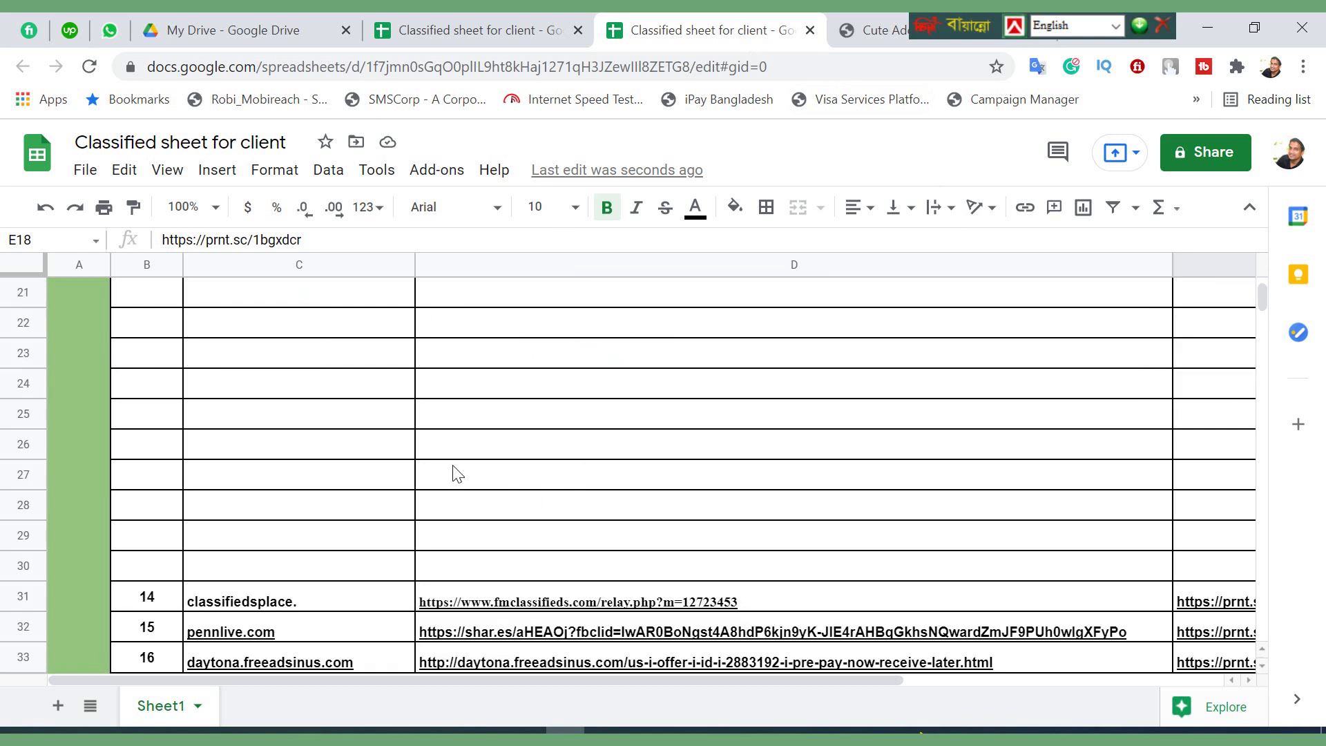
scroll(456, 473, "down", 2)
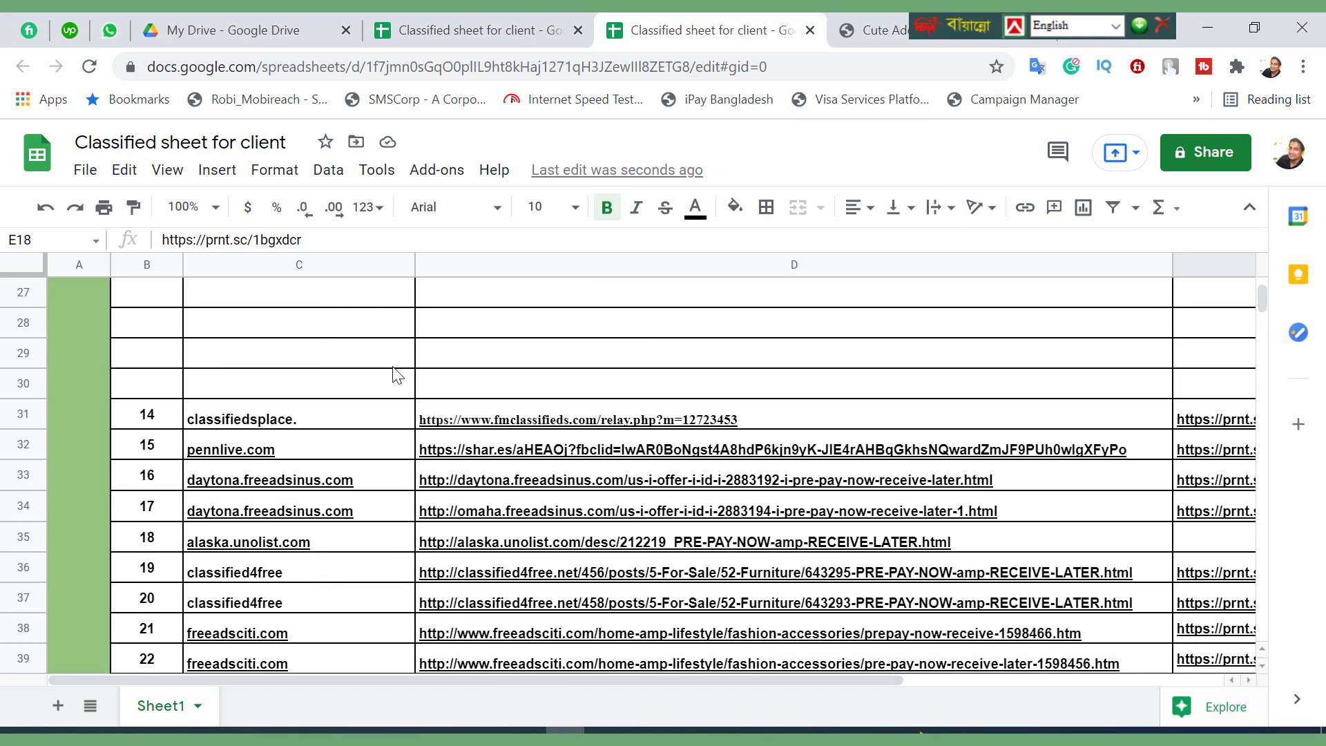
scroll(392, 376, "down", 3)
mouse_move(385, 387)
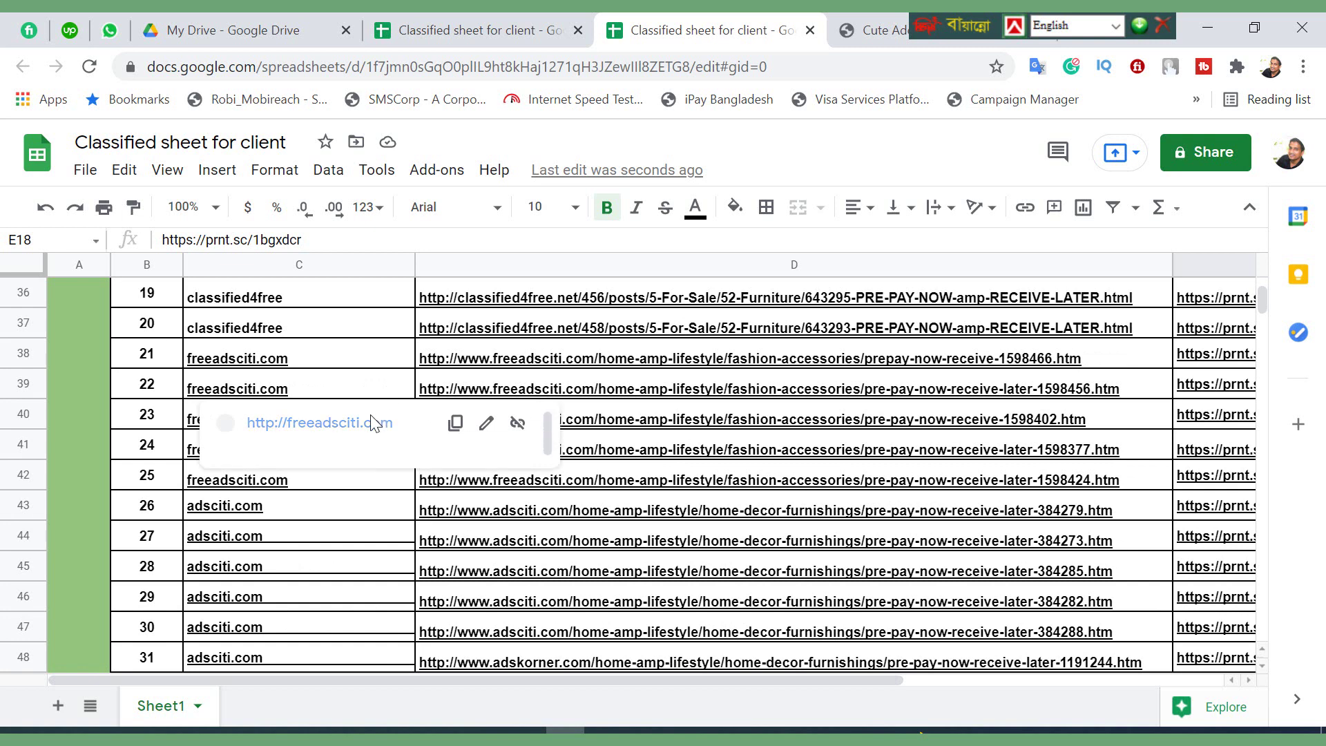
scroll(423, 584, "down", 4)
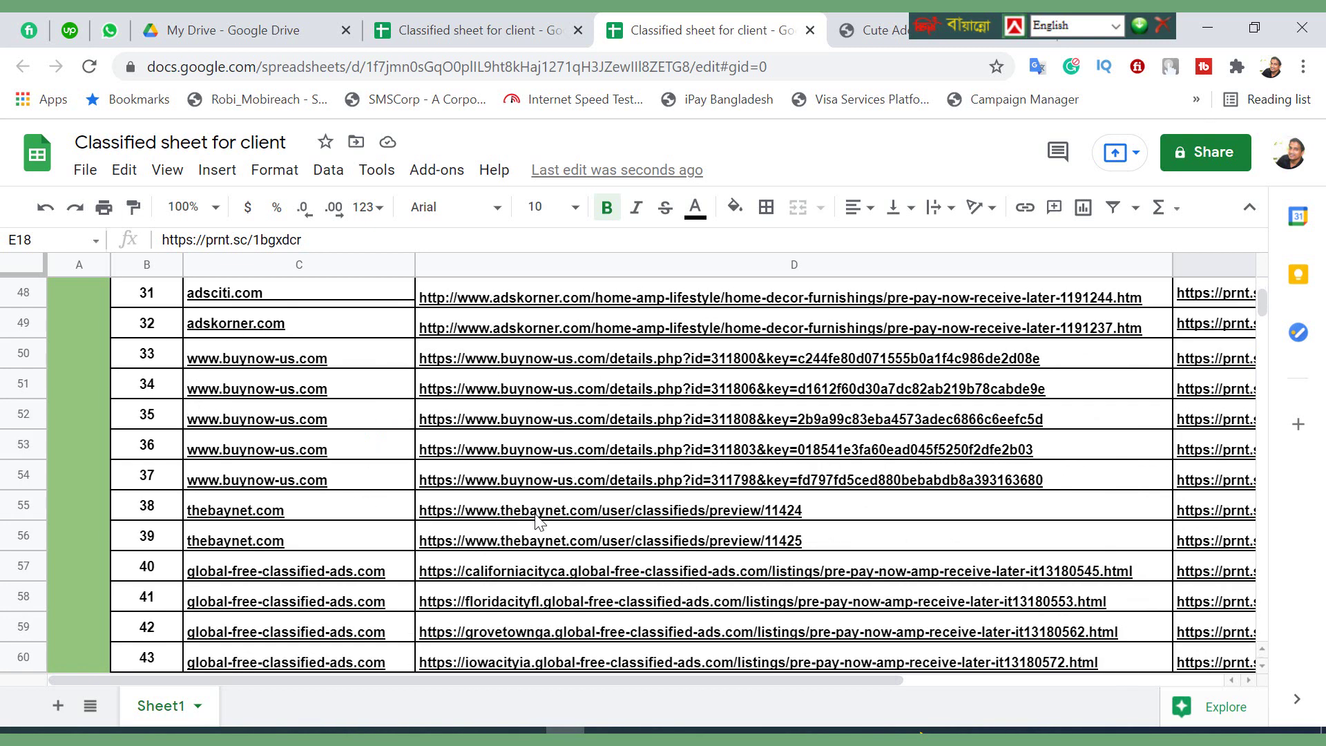
scroll(529, 526, "down", 5)
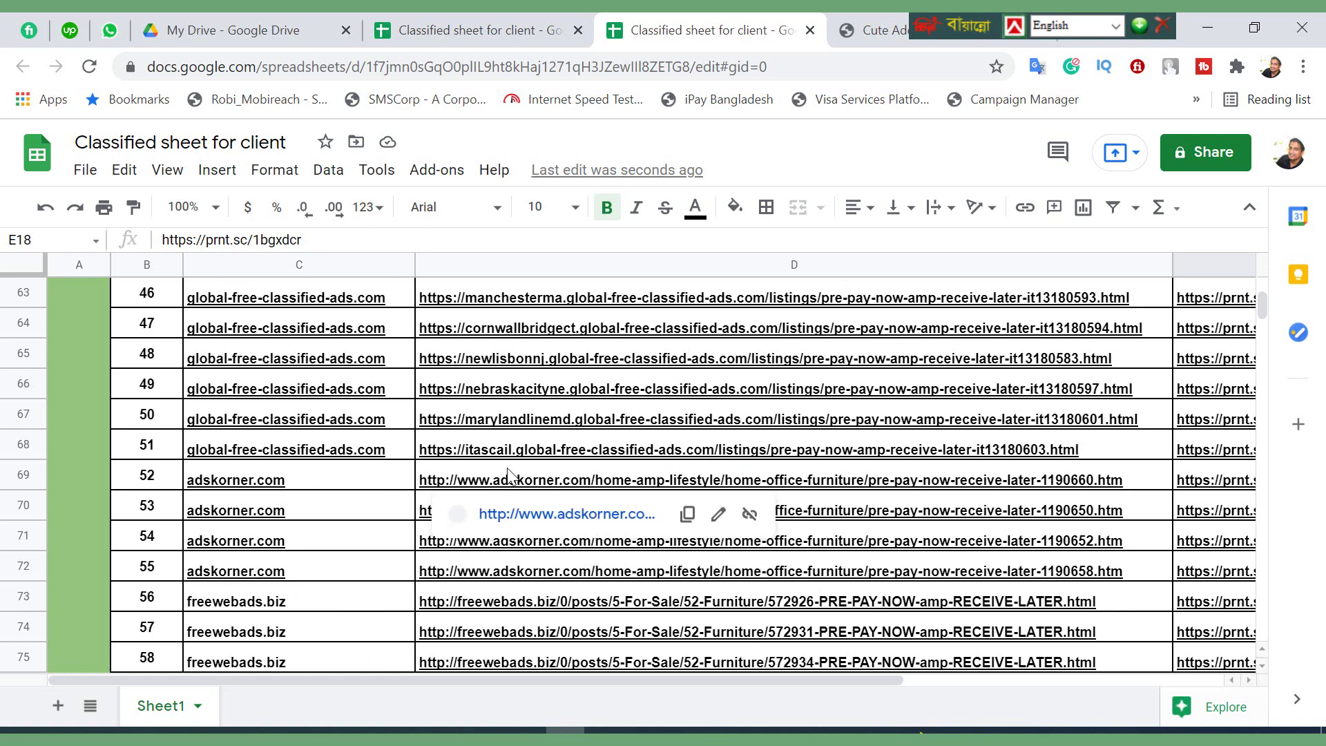
mouse_move(791, 290)
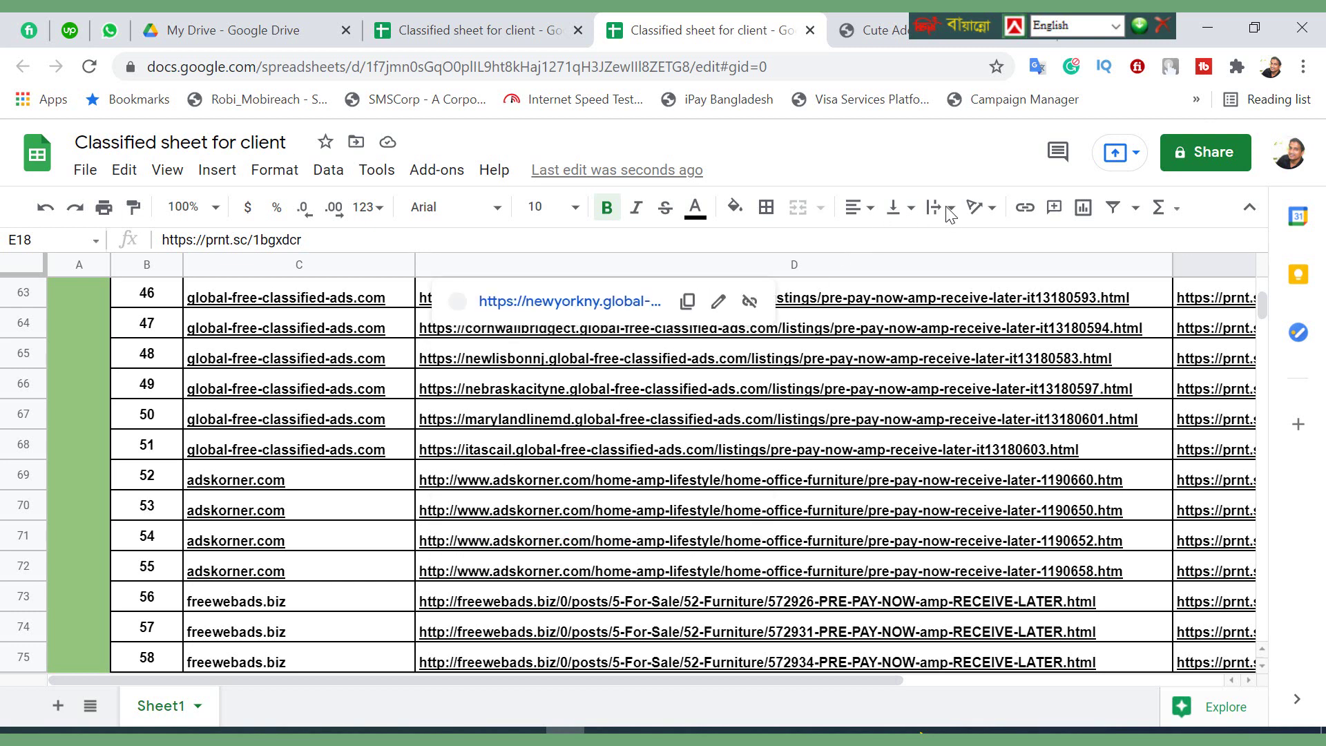